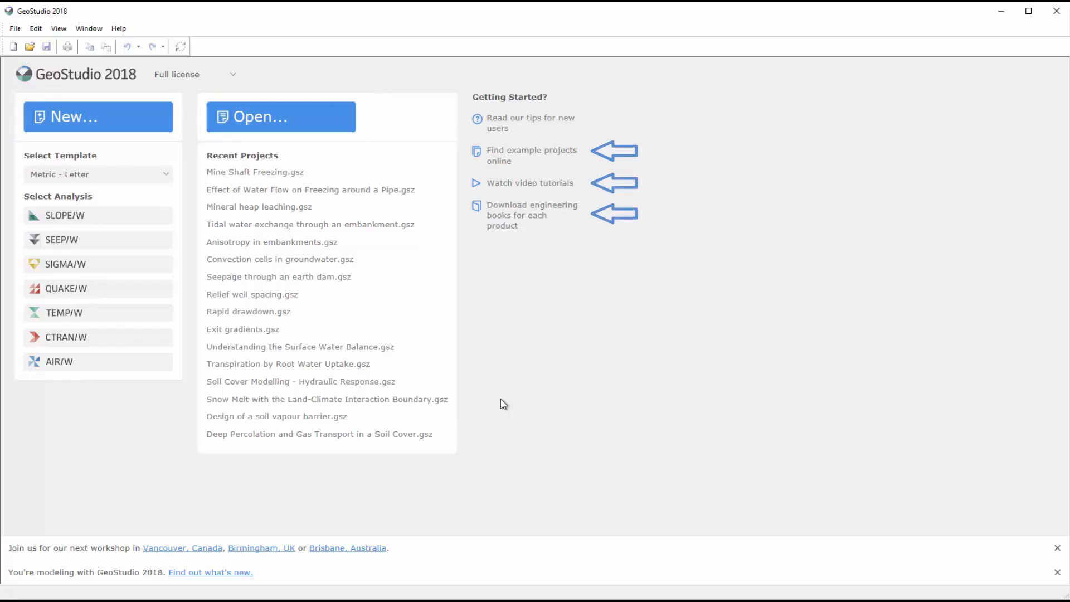
# Step: Create a new project from the Metric - Letter template
pyautogui.click(153, 175)
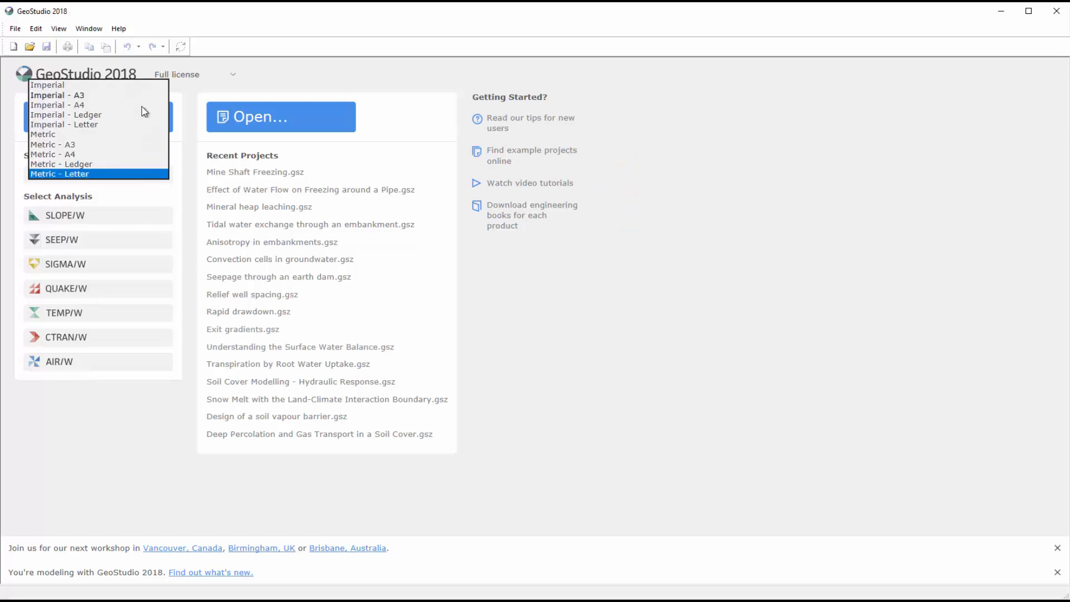
pyautogui.click(142, 175)
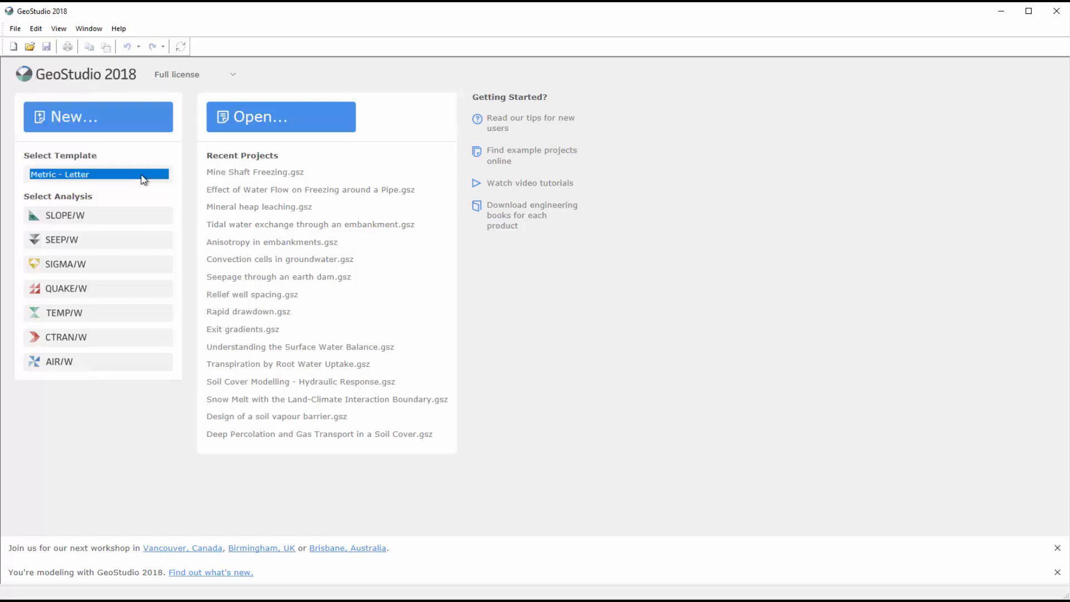
pyautogui.click(83, 125)
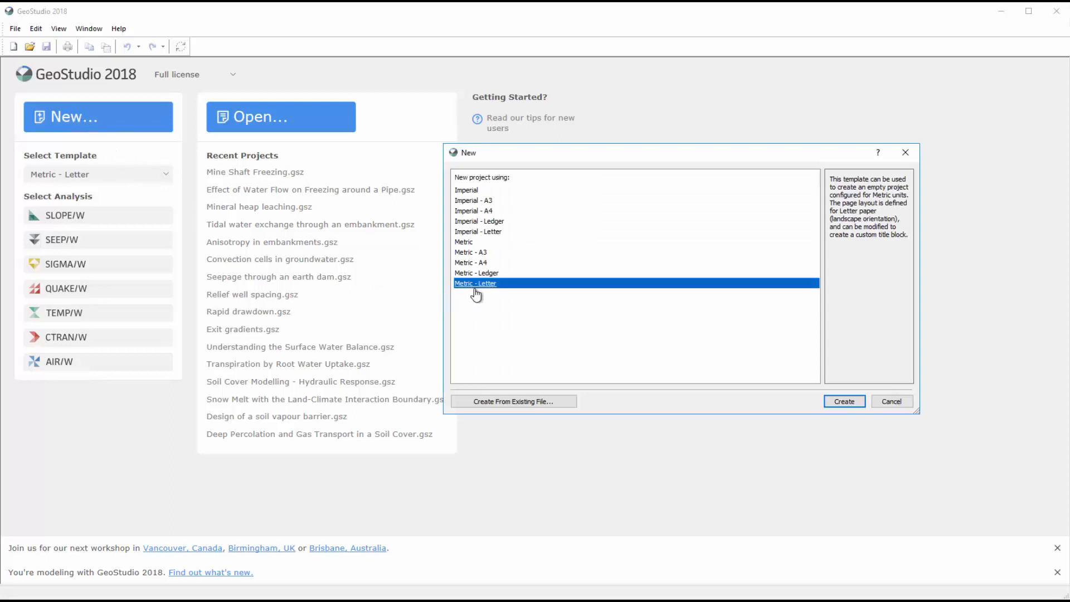
pyautogui.click(846, 402)
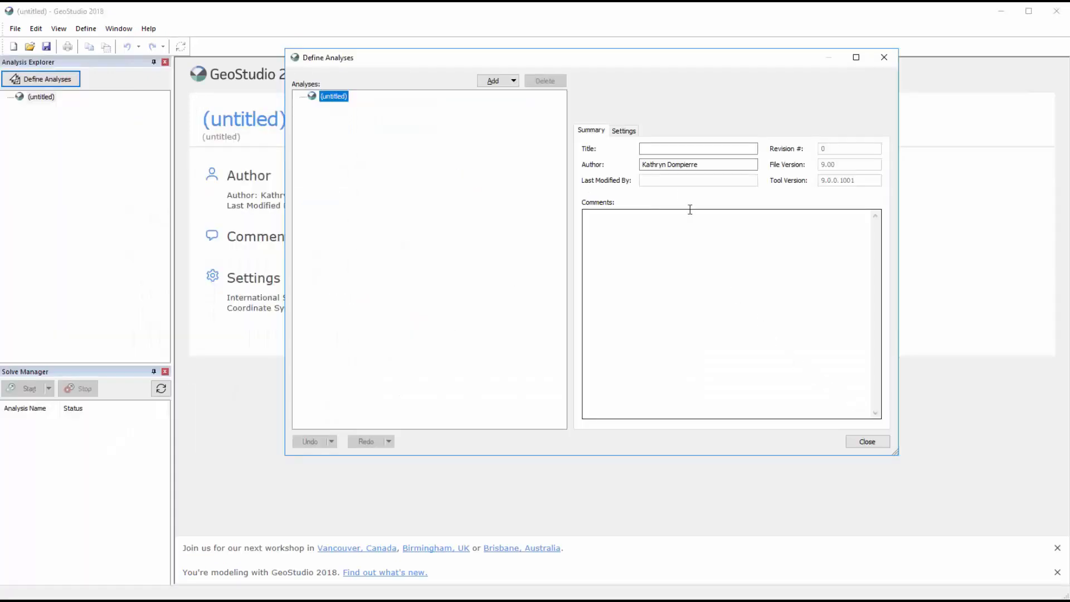
# Step: Title the project "SEEP/W Tutorial" and enter the comment "Simple steady state seepage analysis"
pyautogui.click(668, 150)
pyautogui.write('SEEP')
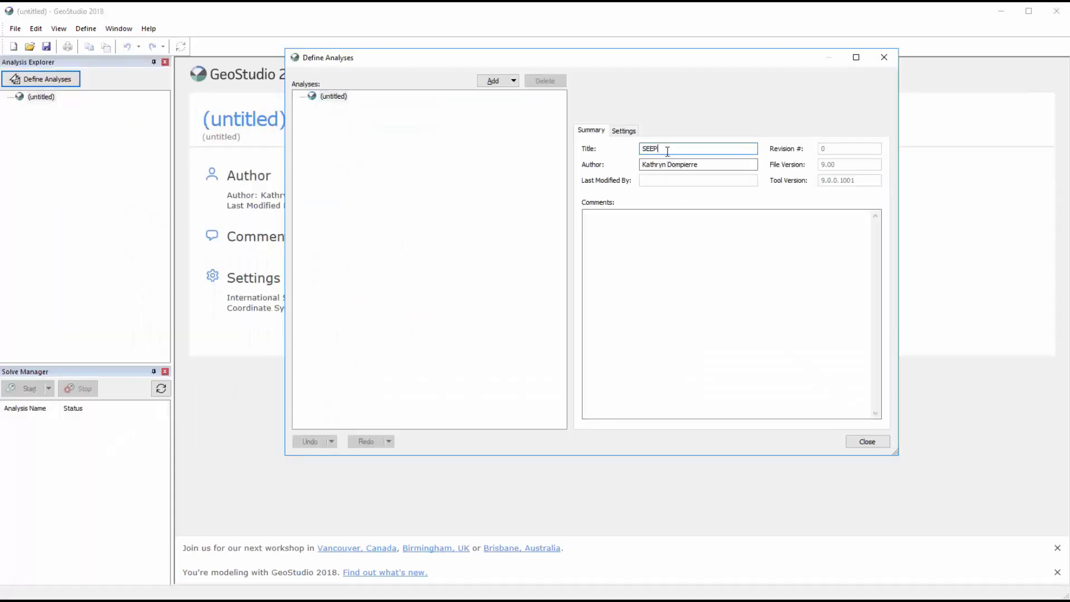
pyautogui.write('/W Tutorial')
pyautogui.press('Return')
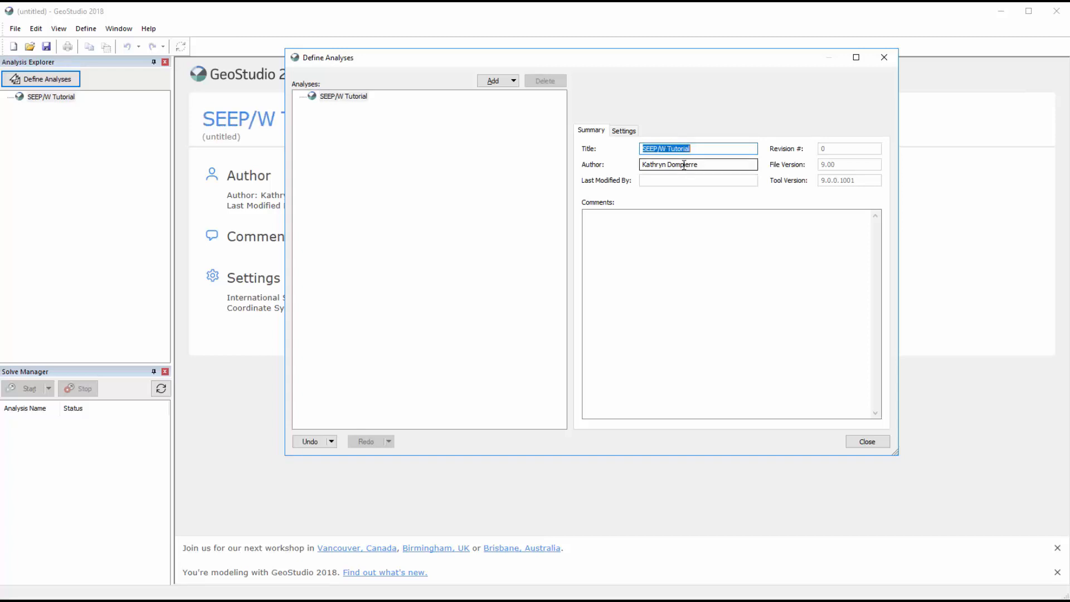
pyautogui.click(625, 235)
pyautogui.write('Simpl')
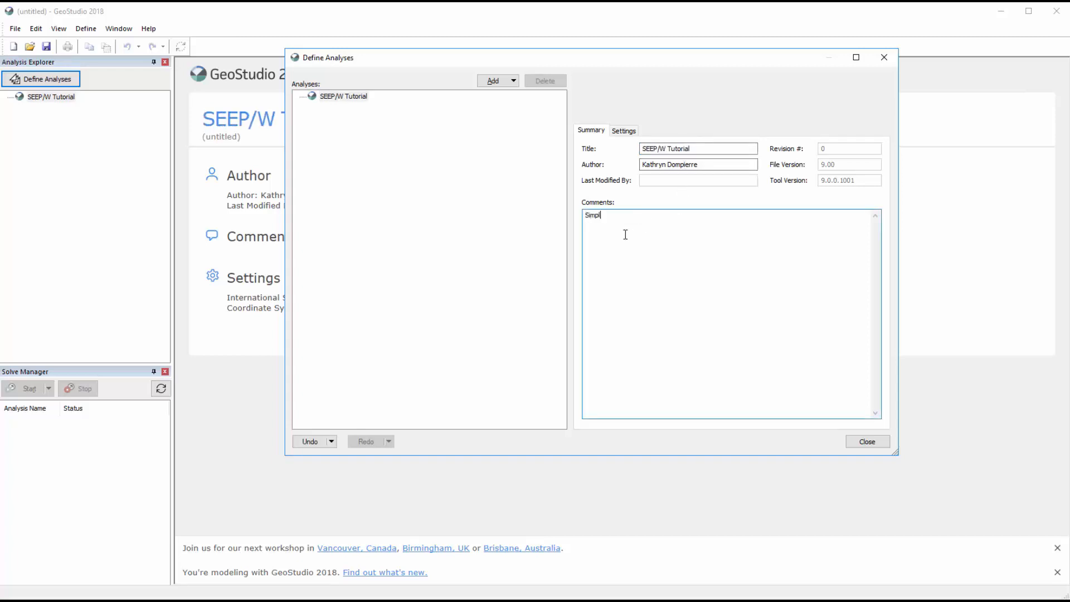
pyautogui.write('e steady state seepage analysis')
# Step: Set the project start date to 01/01/2017 in the project settings
pyautogui.click(626, 131)
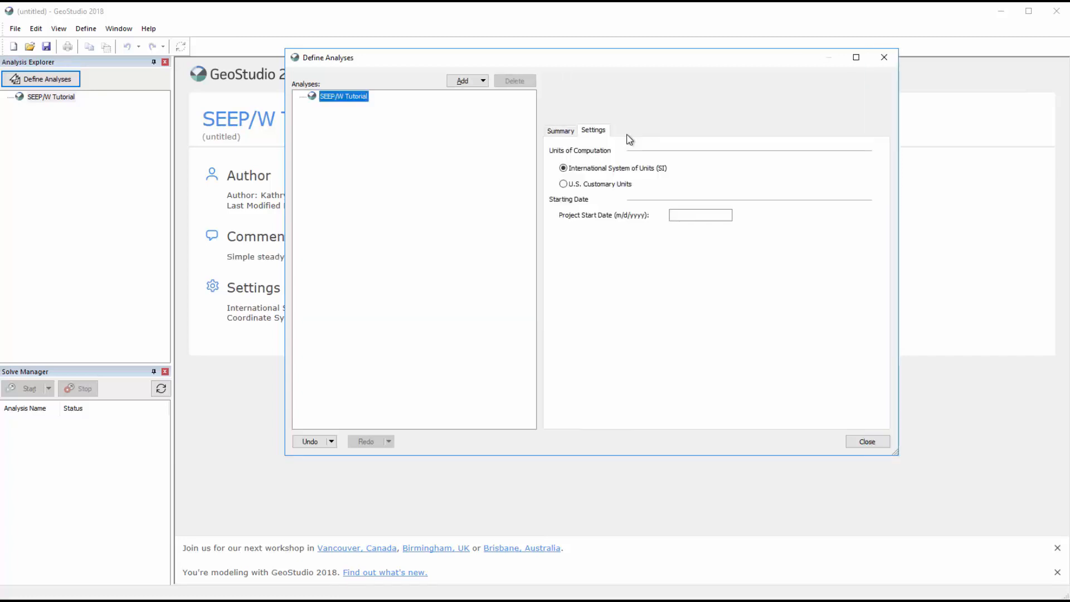
pyautogui.click(678, 214)
pyautogui.write('11/01/2017')
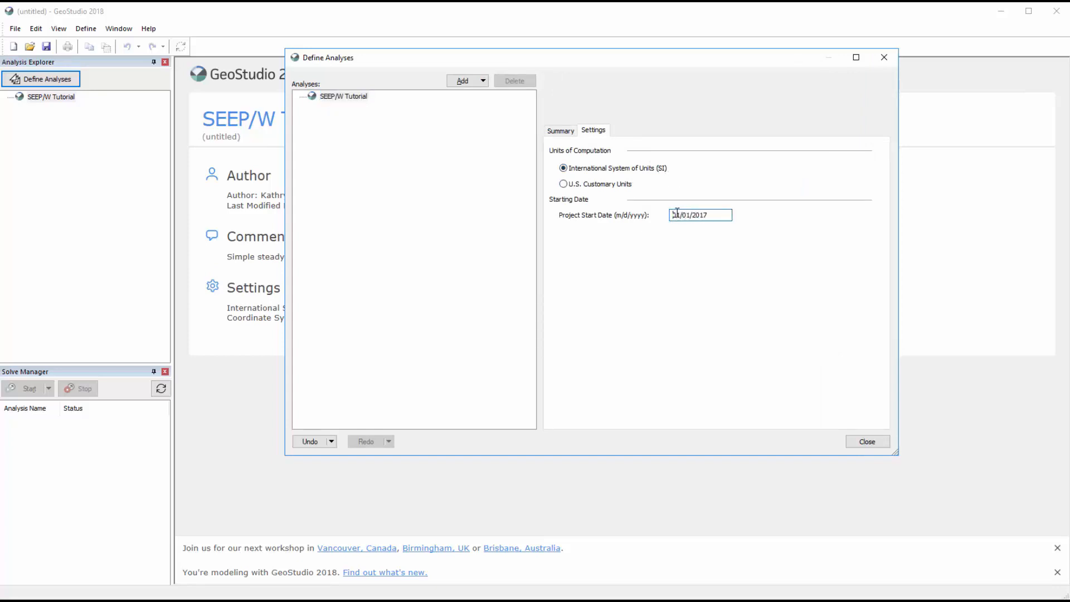
# Step: Add a steady-state SEEP/W analysis to the project and name it "1 - Steady-State Seepage"
pyautogui.click(485, 82)
pyautogui.moveTo(441, 123)
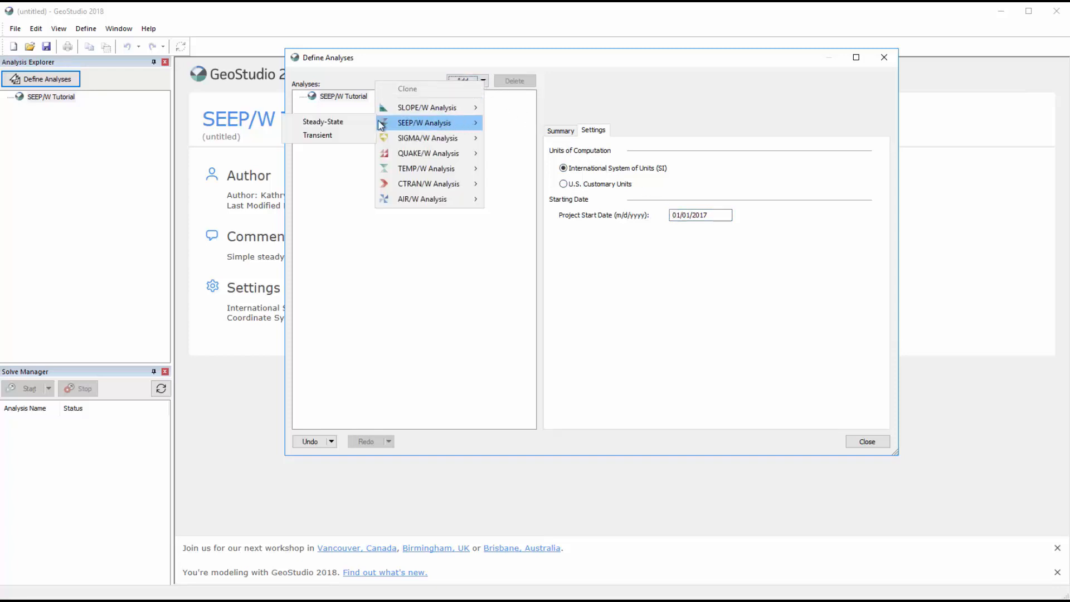
pyautogui.click(354, 120)
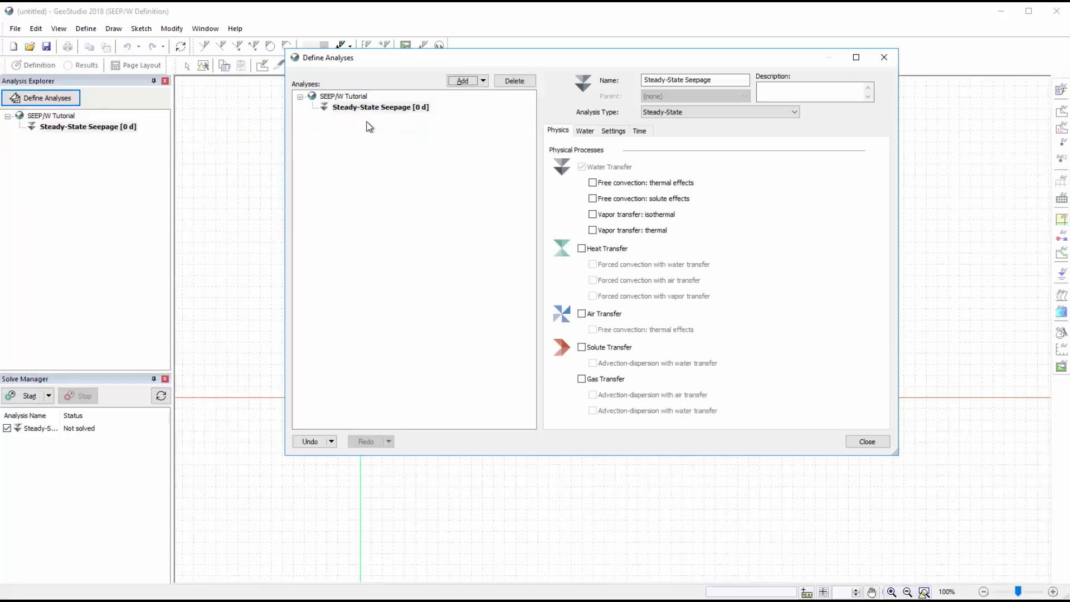
pyautogui.click(644, 80)
pyautogui.write('1 -')
pyautogui.press('Return')
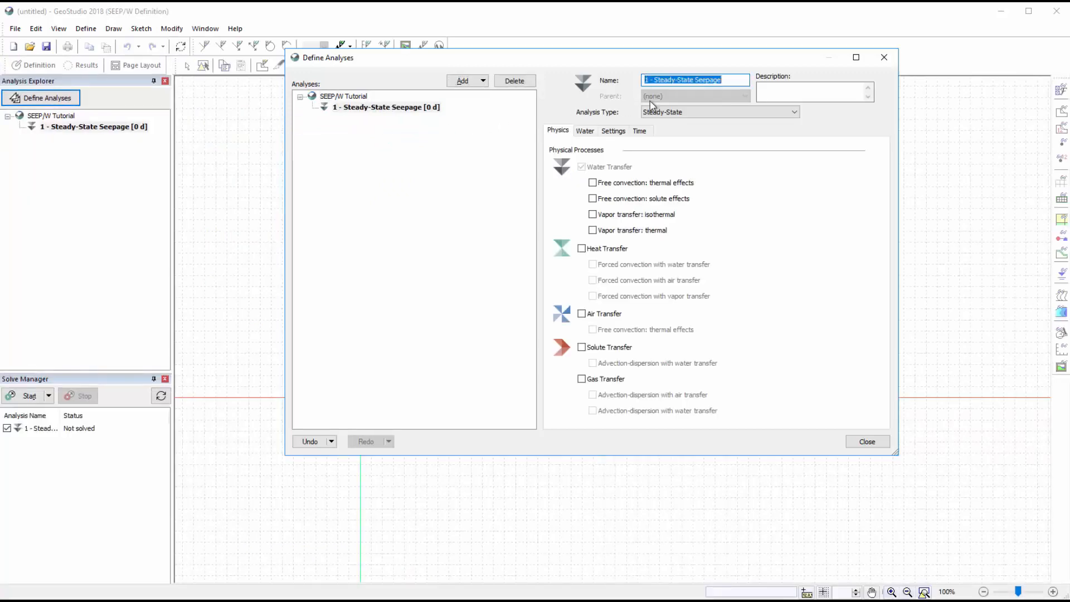
# Step: Keep the analysis type as Steady-State and enter the description "Embankment dam"
pyautogui.click(690, 113)
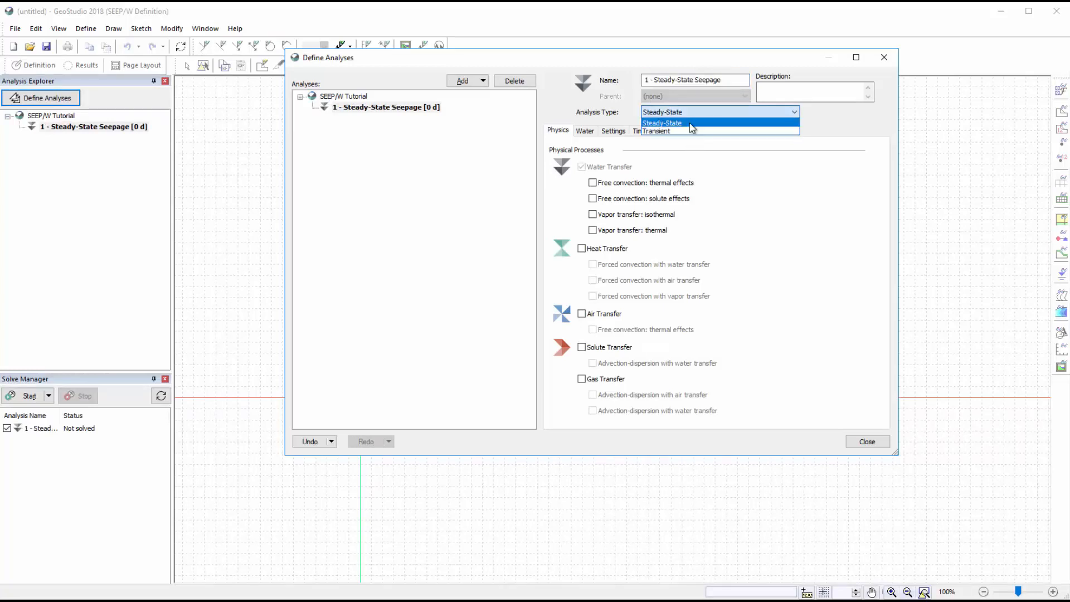
pyautogui.click(761, 99)
pyautogui.write('Emba')
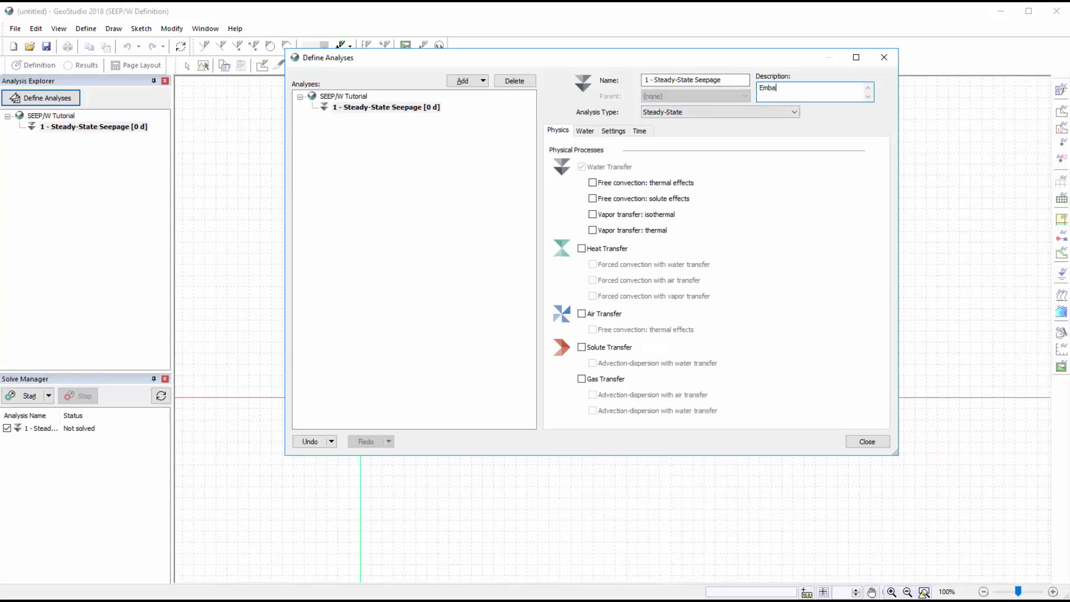
pyautogui.write('nkment dam')
# Step: Review the analysis's water convergence, dimension and time settings, and close the analysis definition
pyautogui.click(584, 133)
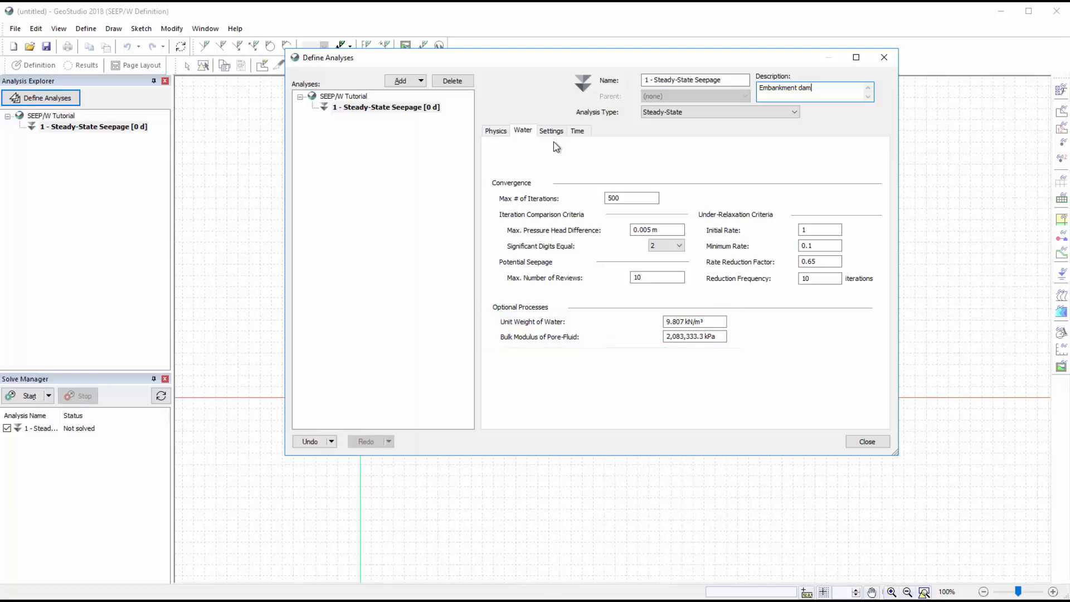
pyautogui.click(553, 132)
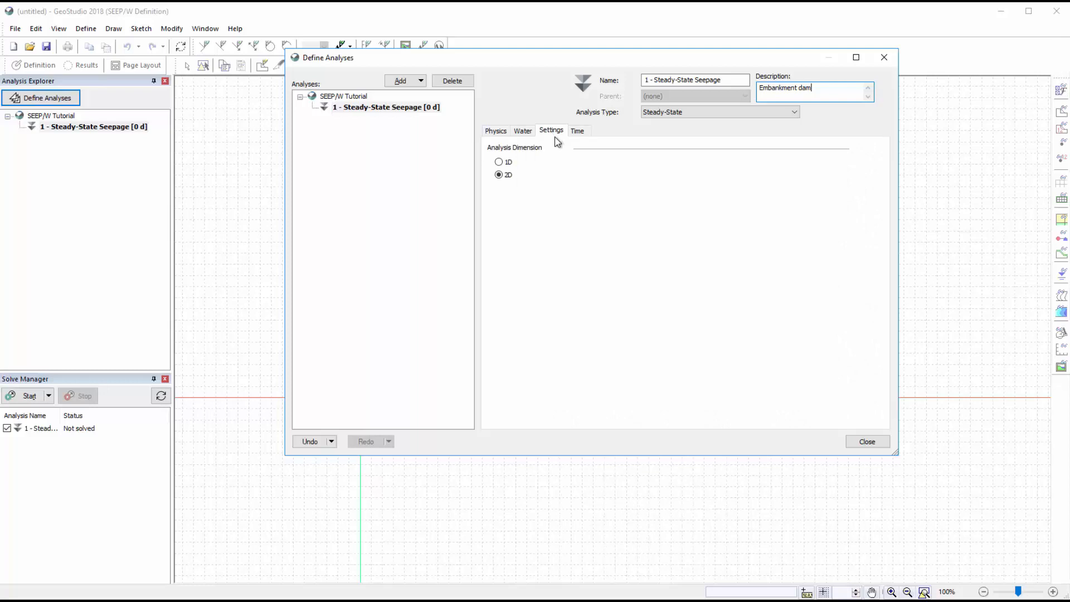
pyautogui.click(580, 133)
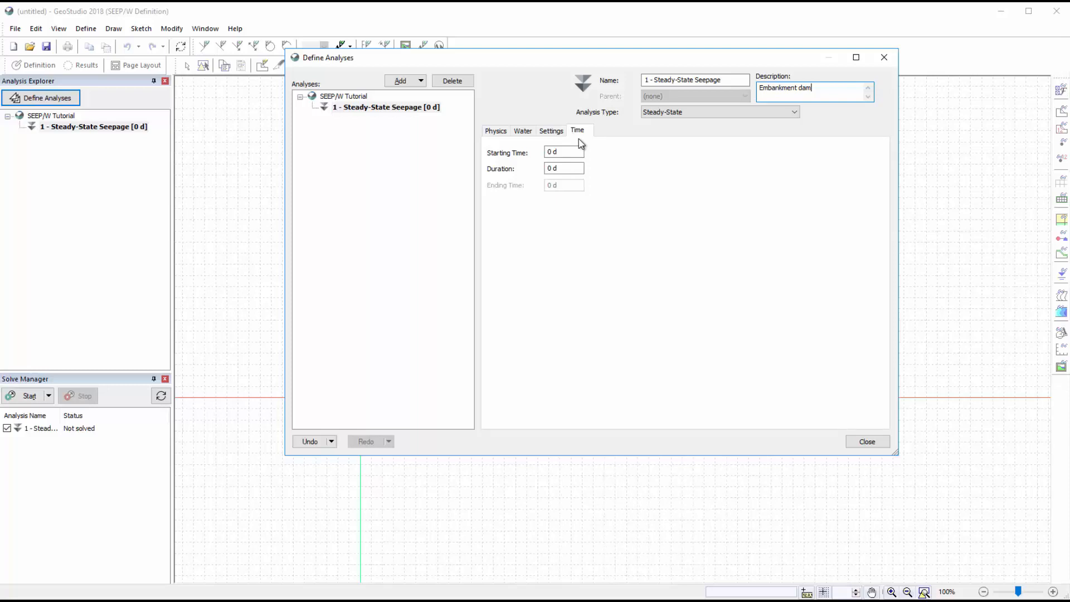
pyautogui.click(867, 442)
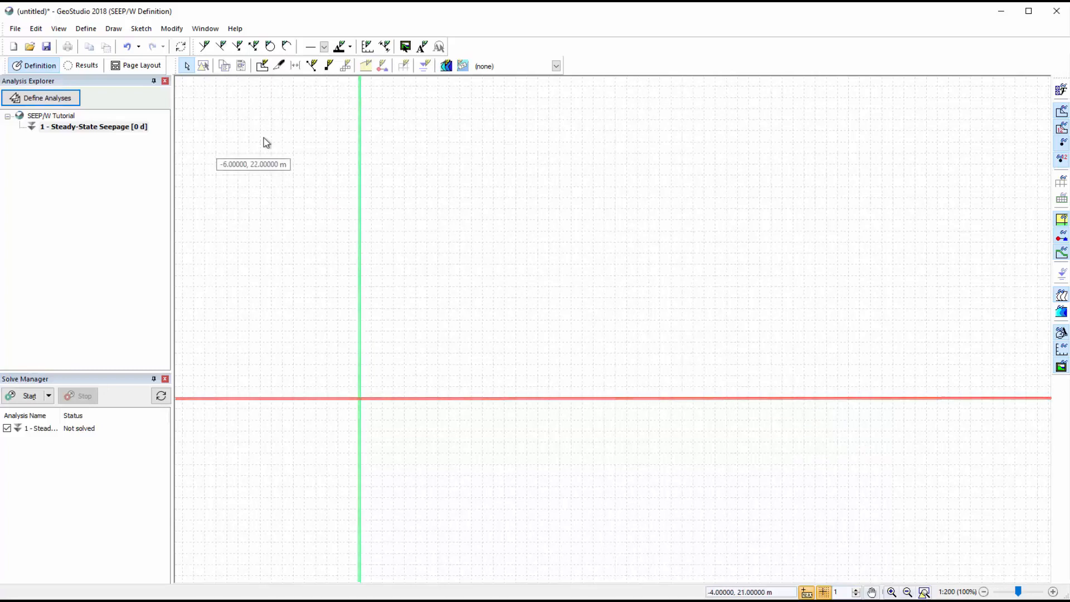
# Step: Examine the drawing's grid spacing and snap options, its base and derived units, and its display scale and zoom settings
pyautogui.click(59, 29)
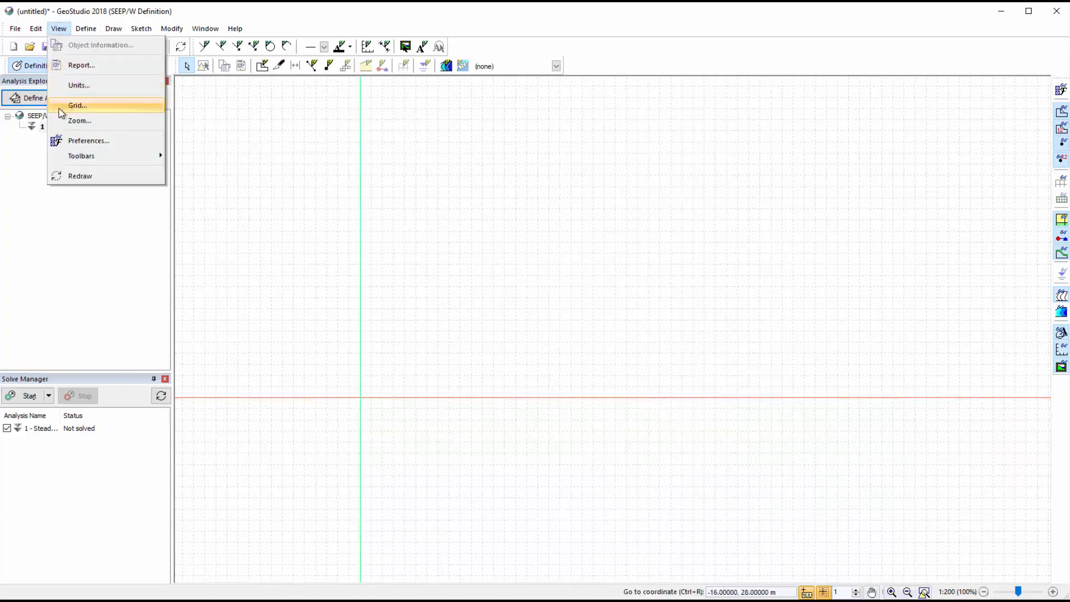
pyautogui.click(60, 109)
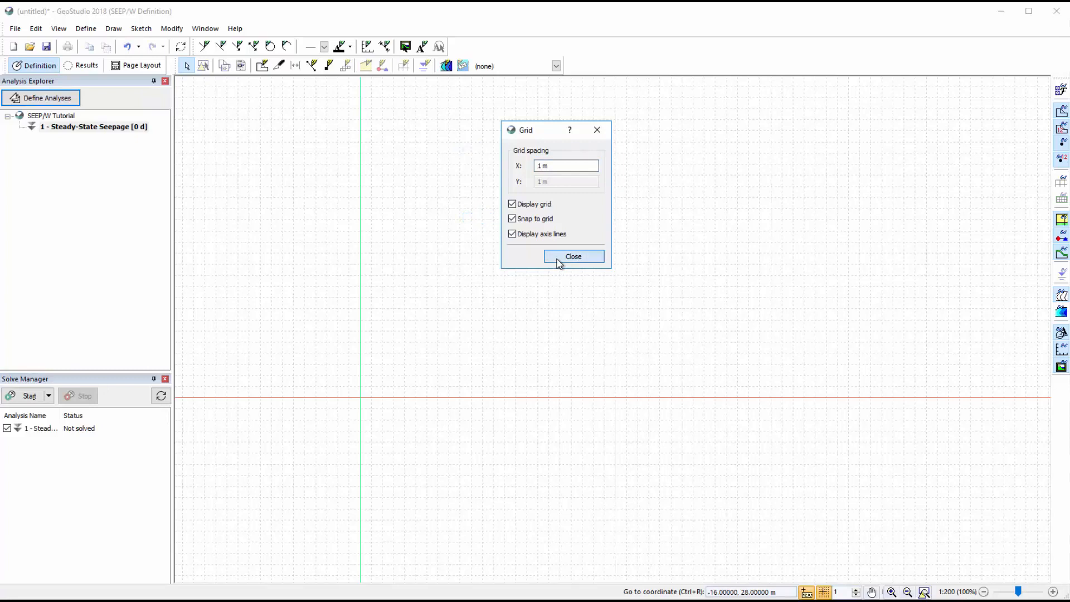
pyautogui.click(559, 261)
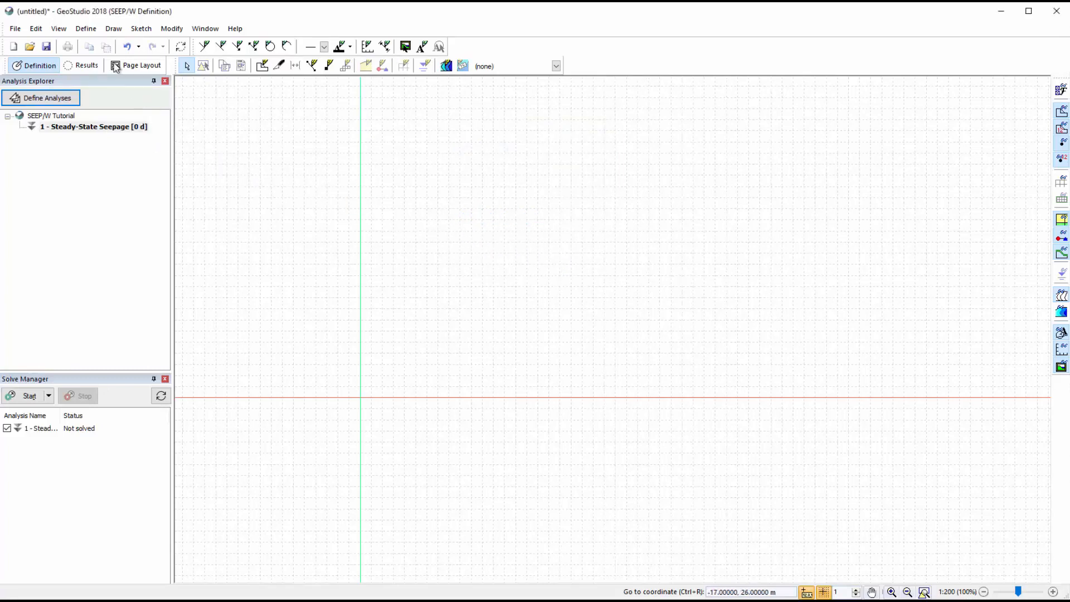
pyautogui.click(67, 35)
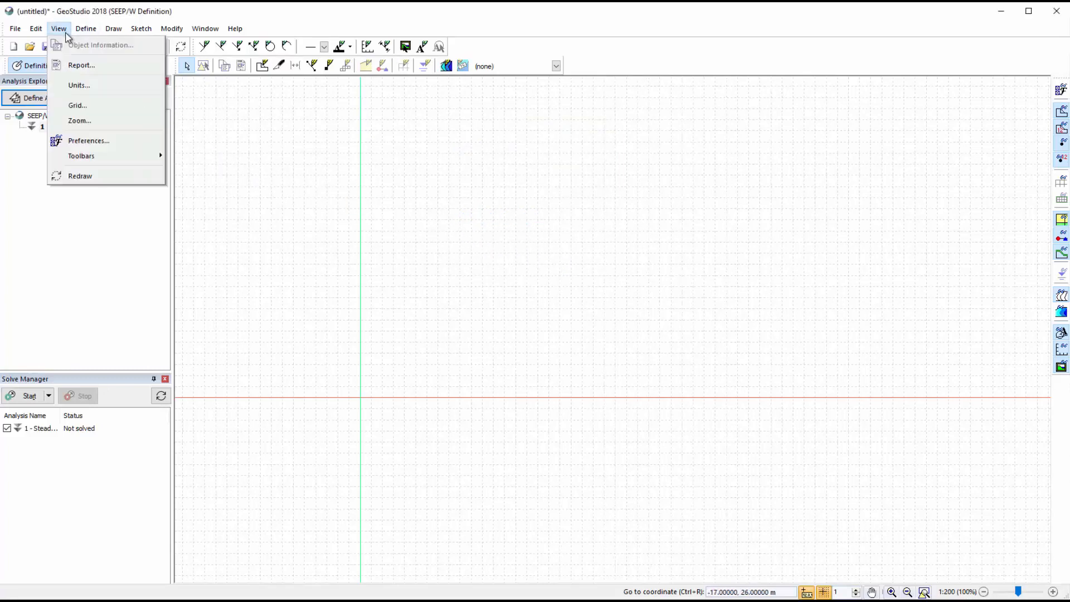
pyautogui.click(73, 89)
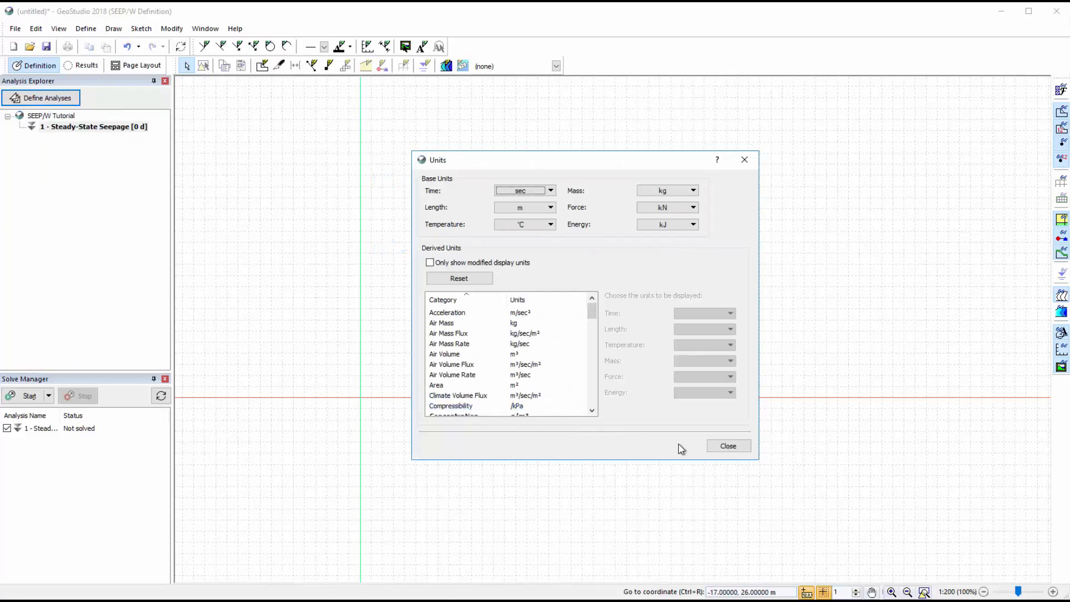
pyautogui.click(718, 446)
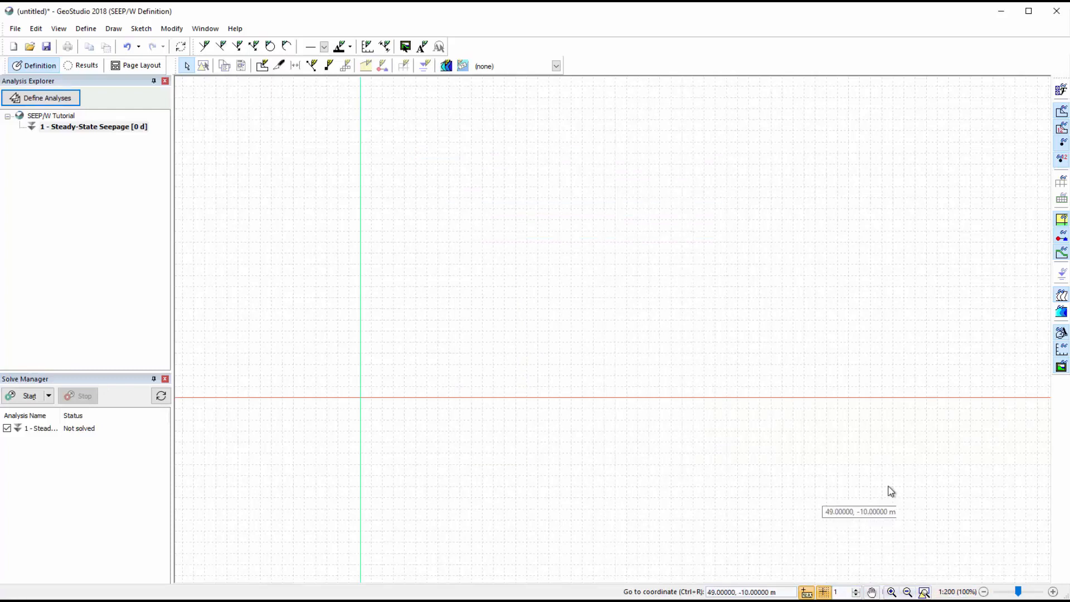
pyautogui.click(59, 29)
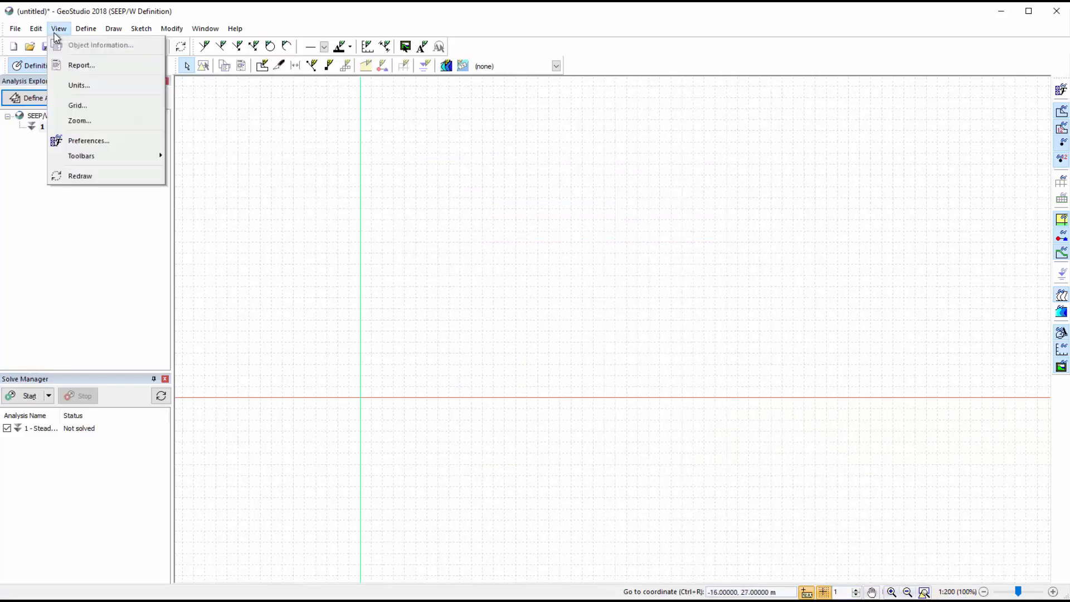
pyautogui.click(75, 124)
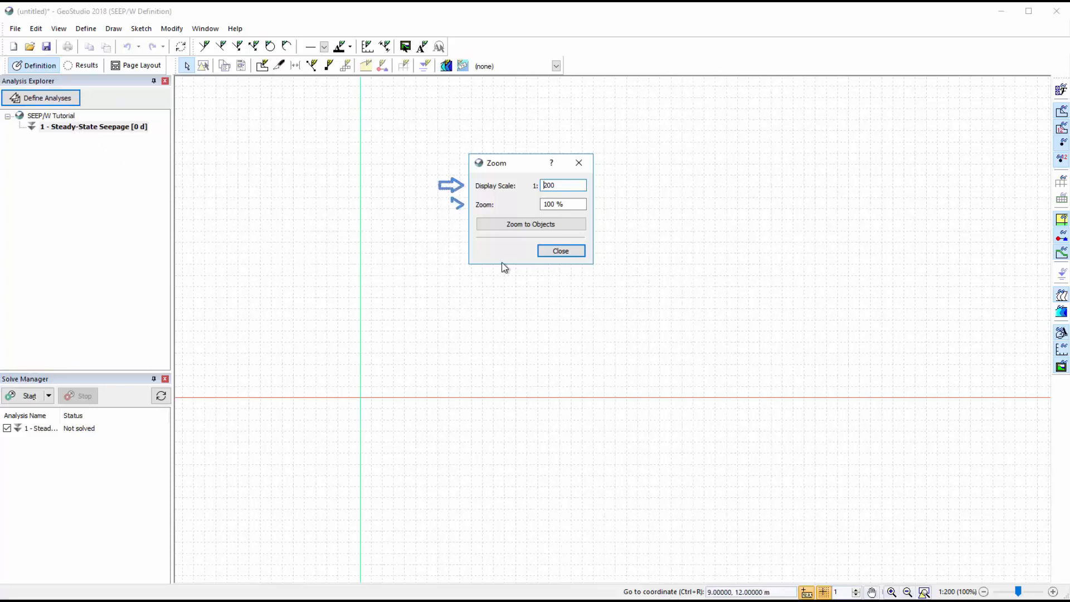
pyautogui.click(560, 251)
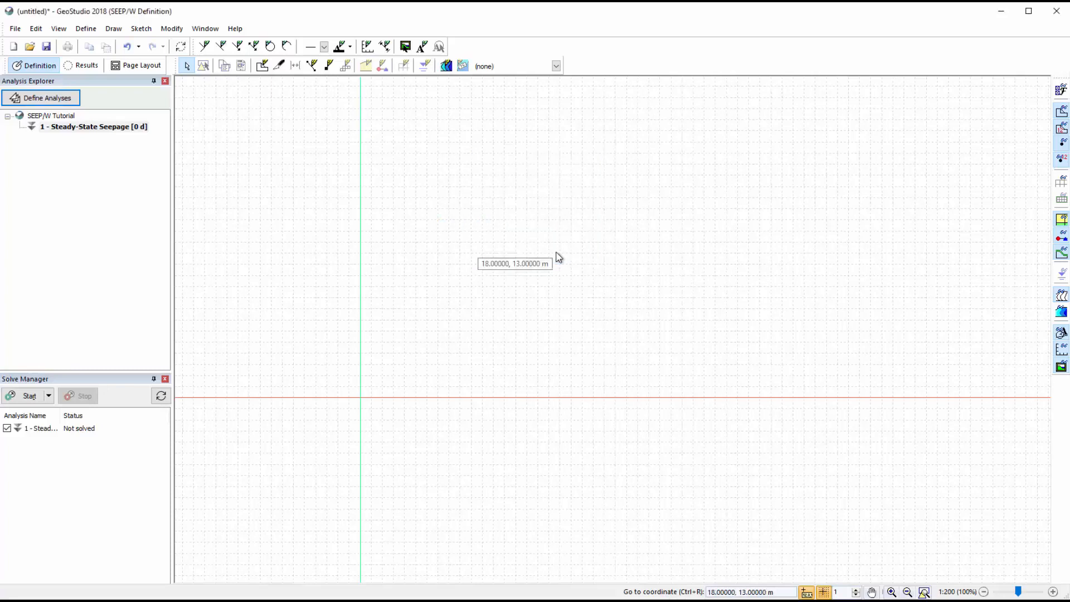
# Step: Sketch axes titled Elevation and Distance, with an X-axis maximum of 55 m and a Y-axis maximum of 12 m
pyautogui.click(367, 48)
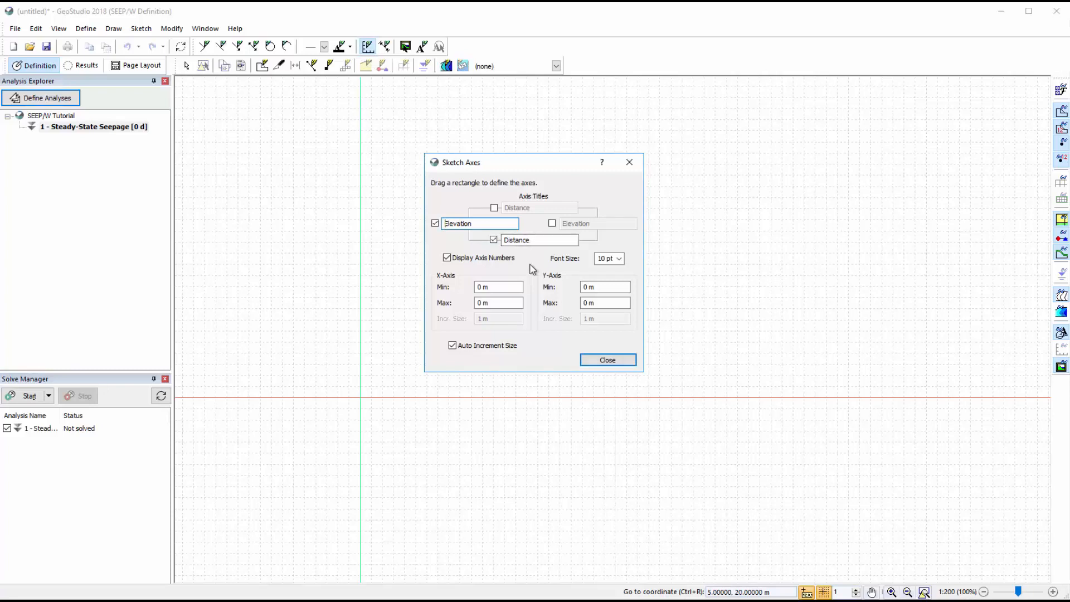
pyautogui.click(480, 303)
pyautogui.moveTo(480, 302); pyautogui.dragTo(483, 303)
pyautogui.write('55')
pyautogui.click(583, 302)
pyautogui.moveTo(582, 303); pyautogui.dragTo(584, 302)
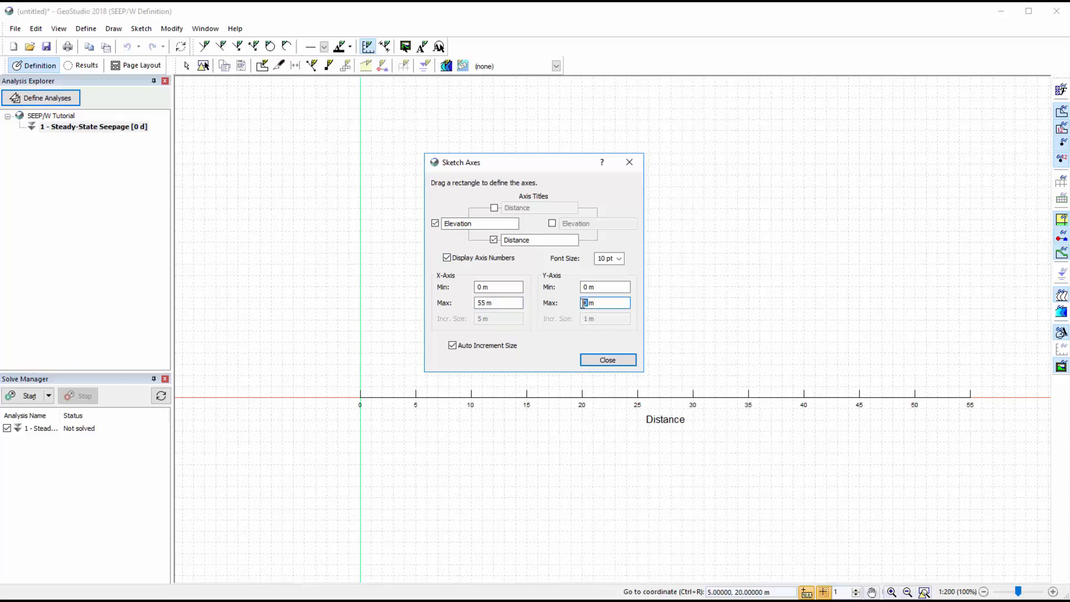
pyautogui.write('12')
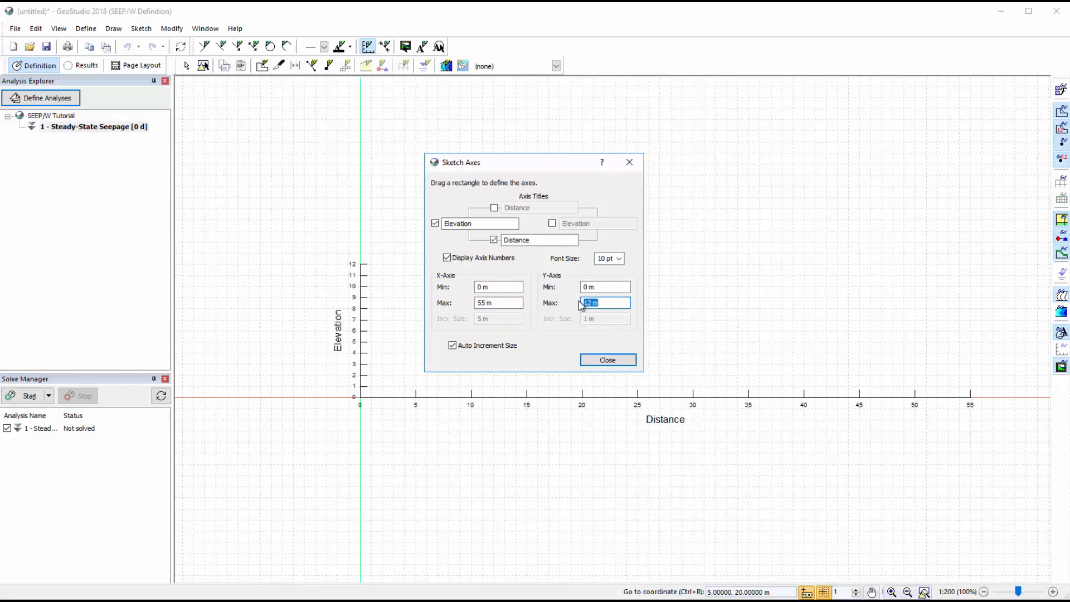
# Step: Turn off automatic increment size for the axes and set the Y-axis increment to 2 m
pyautogui.click(452, 349)
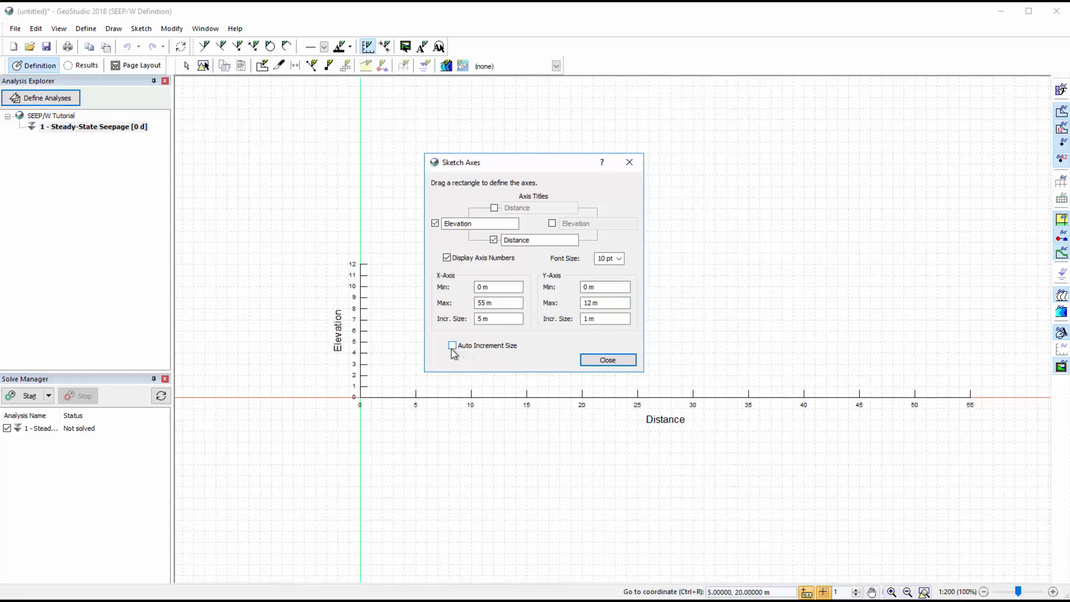
pyautogui.doubleClick(583, 320)
pyautogui.press('Return')
pyautogui.click(596, 360)
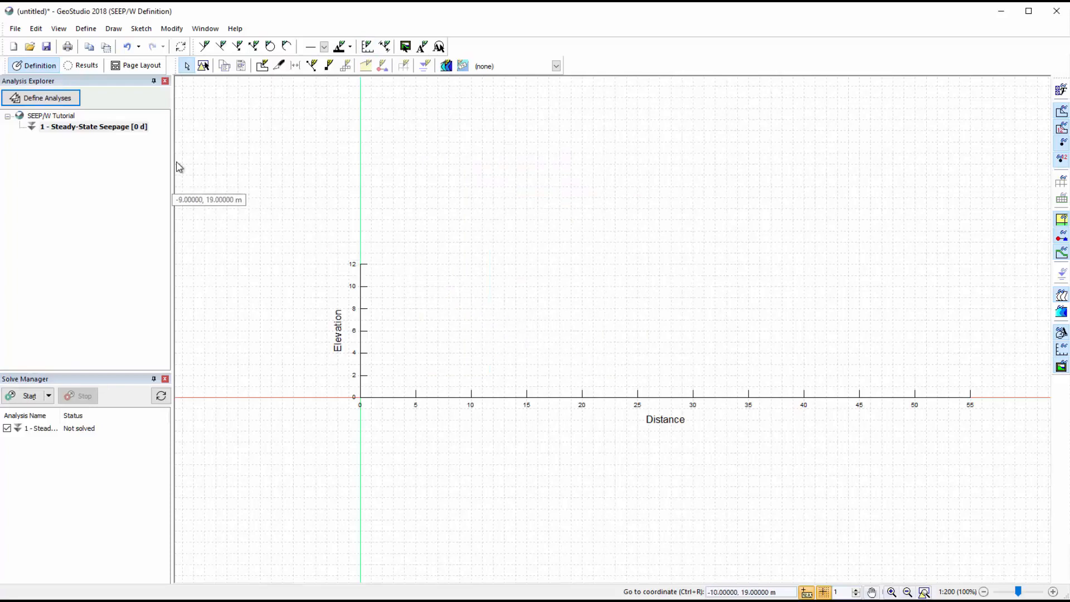
pyautogui.click(15, 30)
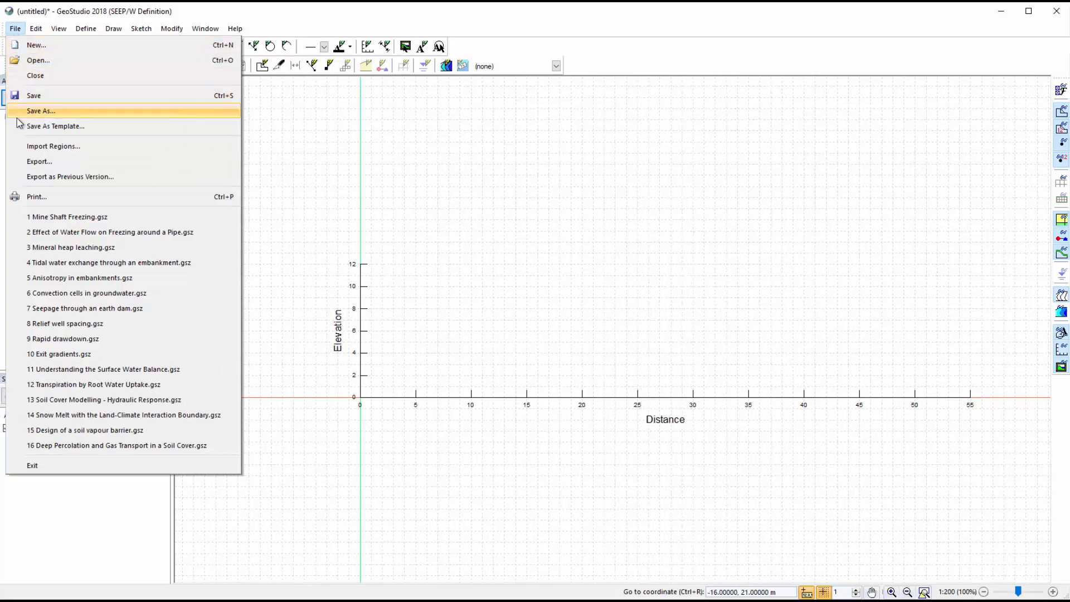
pyautogui.click(21, 148)
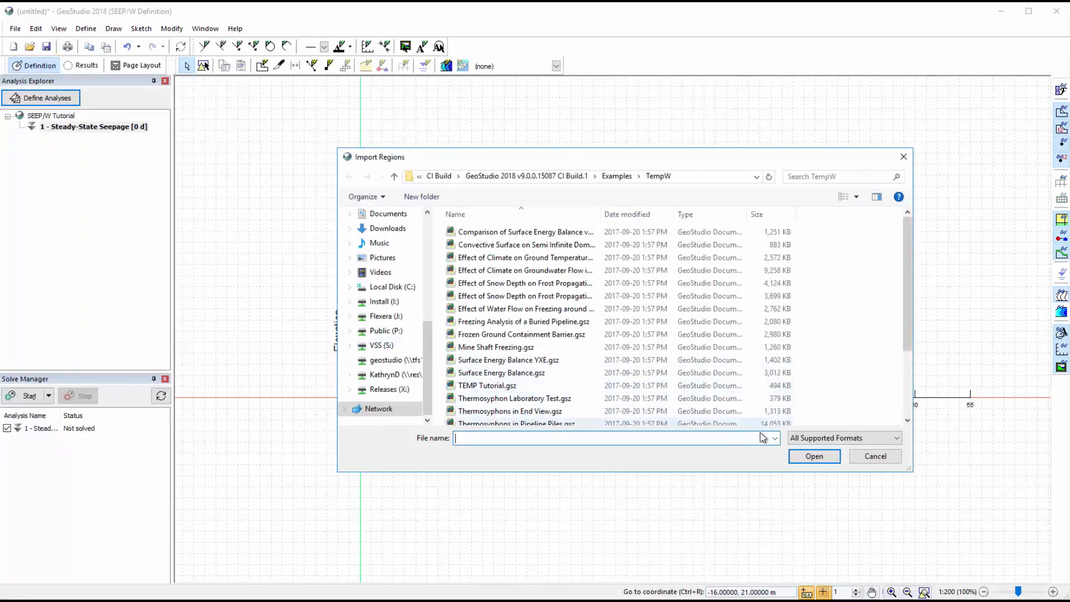
pyautogui.click(858, 455)
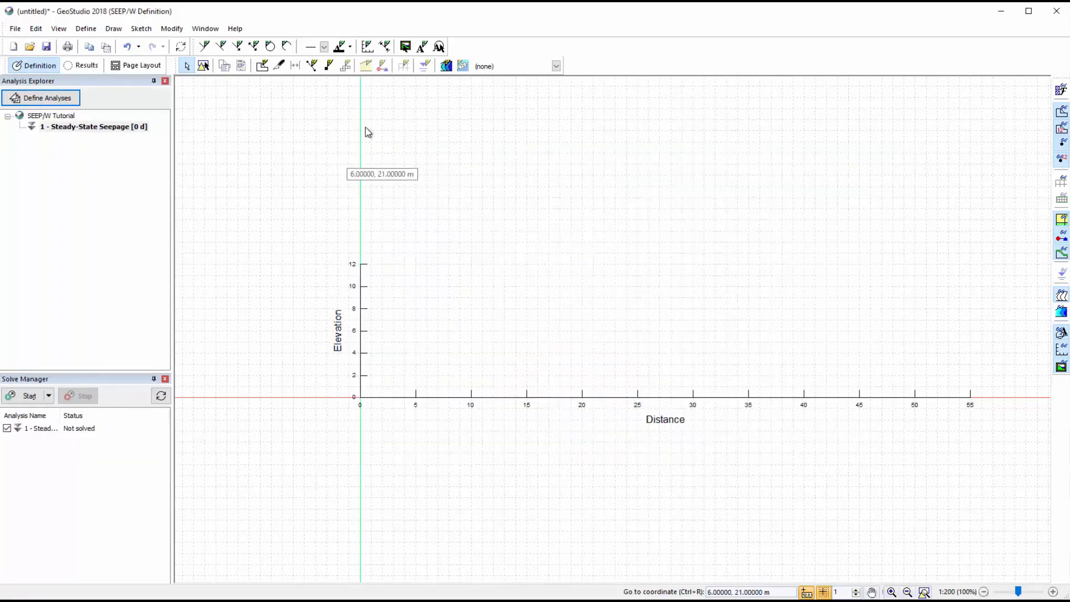
# Step: Examine the picture import dialog and the option for pasting coordinates into the point definition list
pyautogui.click(150, 31)
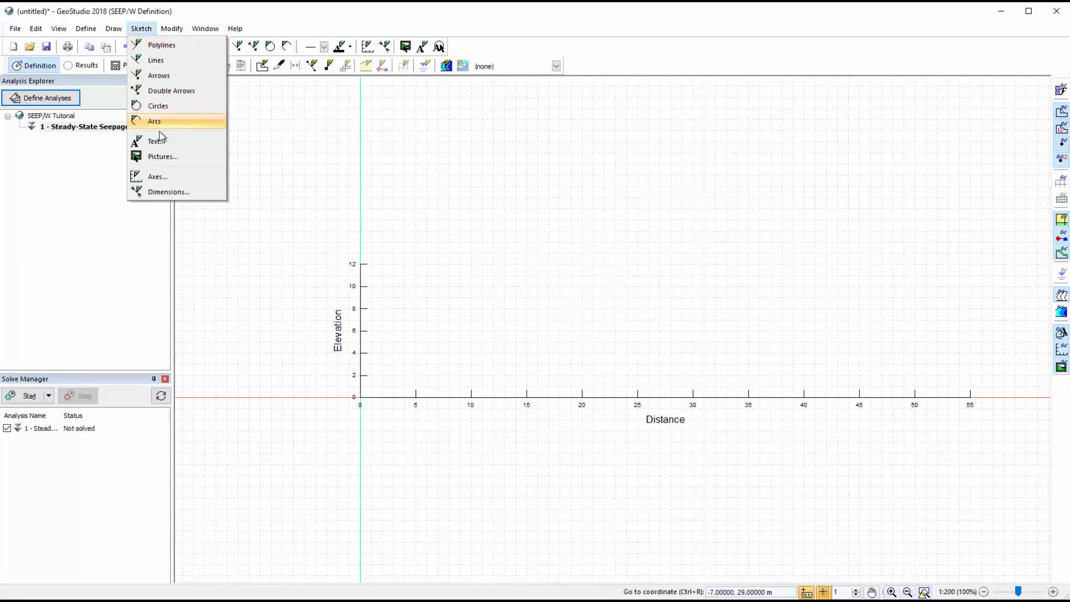
pyautogui.click(166, 158)
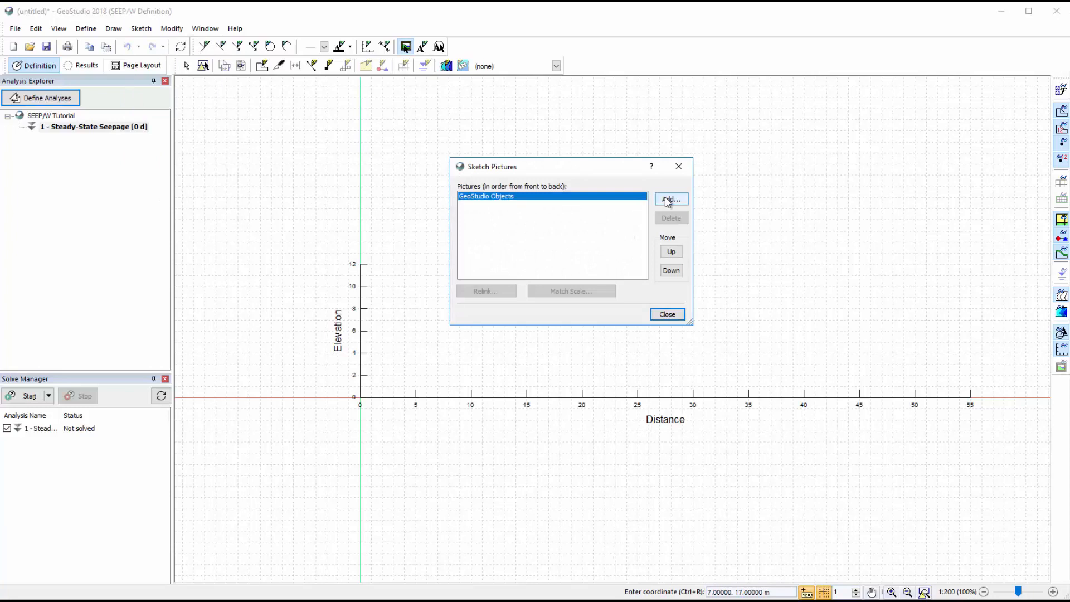
pyautogui.click(667, 315)
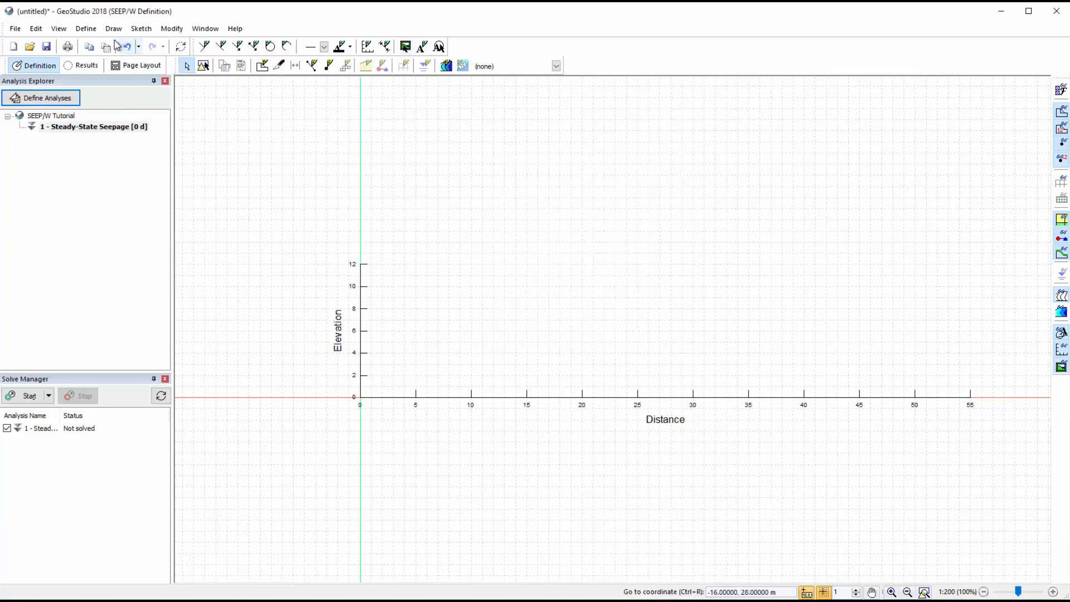
pyautogui.click(85, 29)
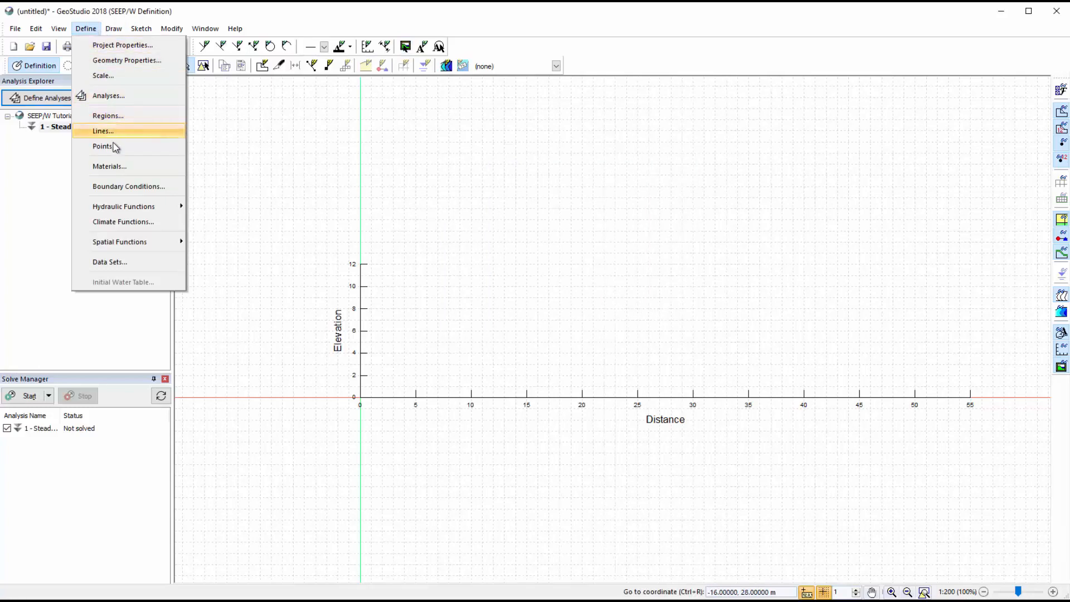
pyautogui.click(104, 146)
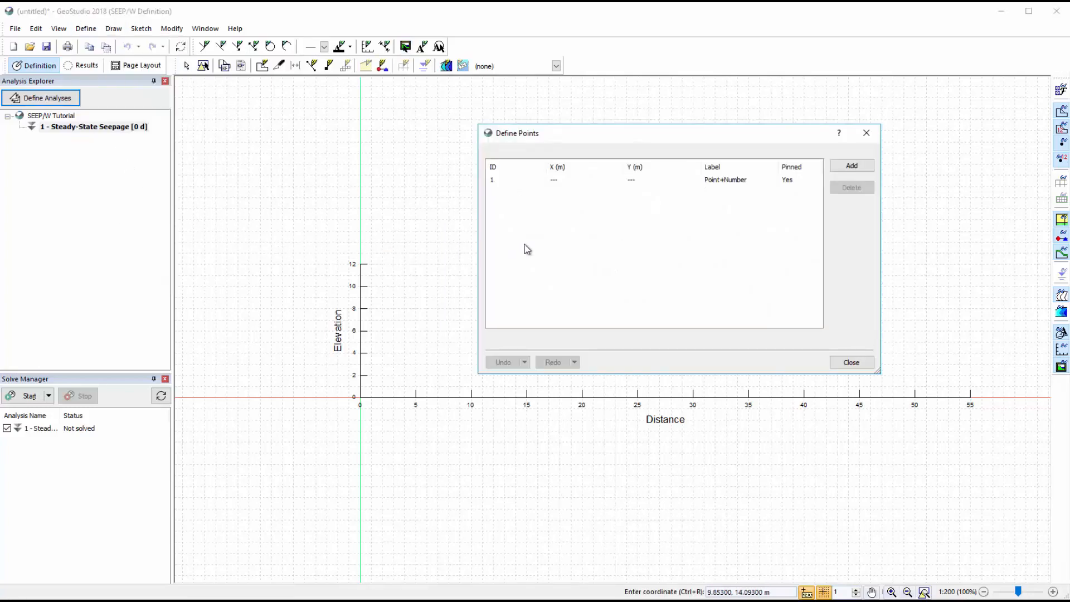
pyautogui.rightClick(594, 222)
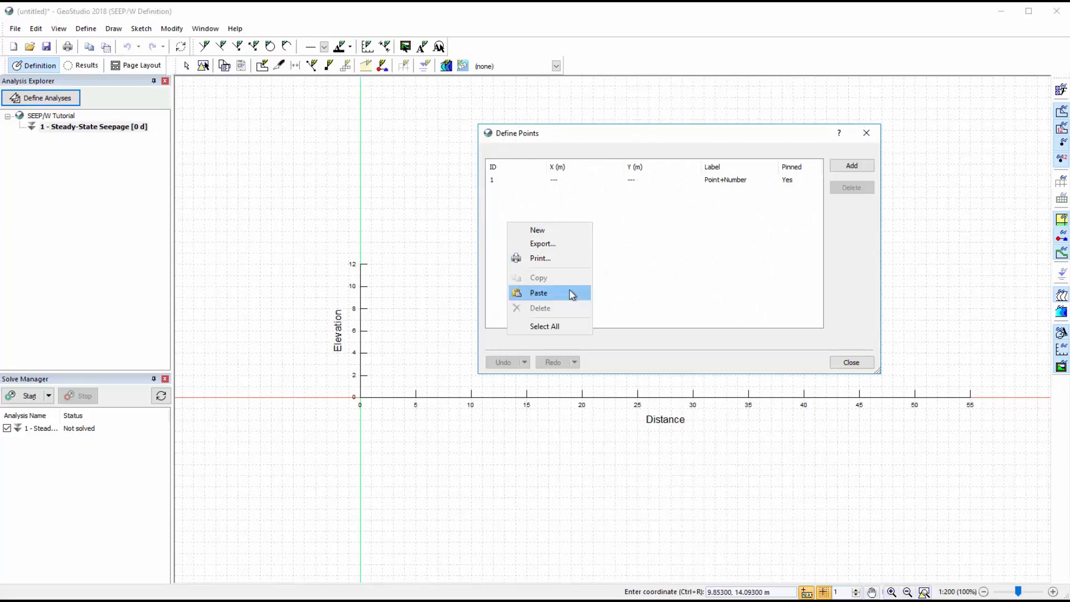
pyautogui.click(842, 363)
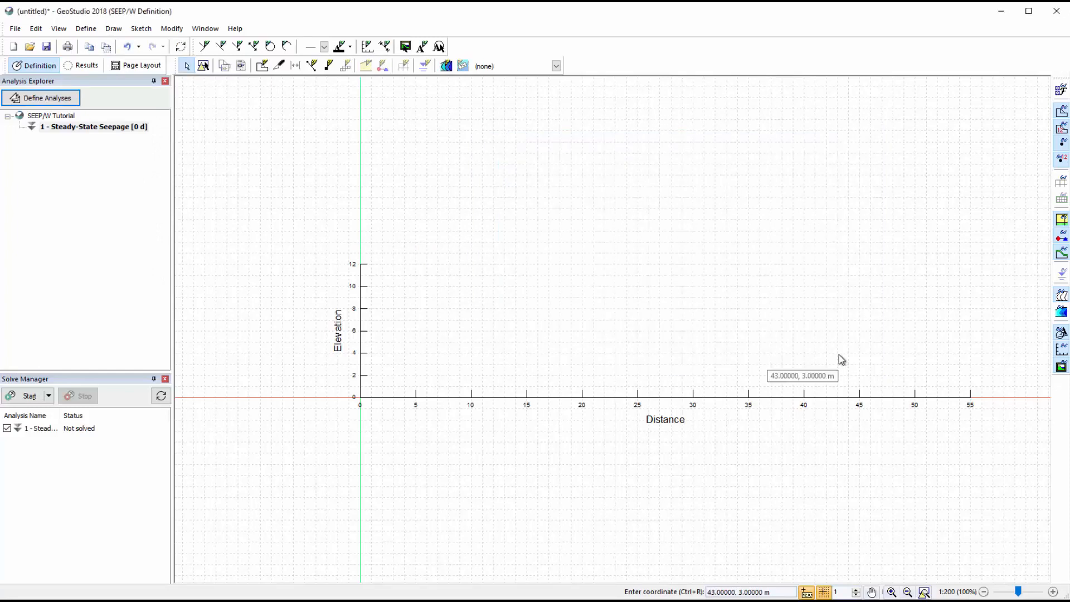
# Step: Draw a polygonal domain region for the embankment with corners at (0, 0), (24, 12), (28, 12) and (52, 0) m
pyautogui.click(115, 28)
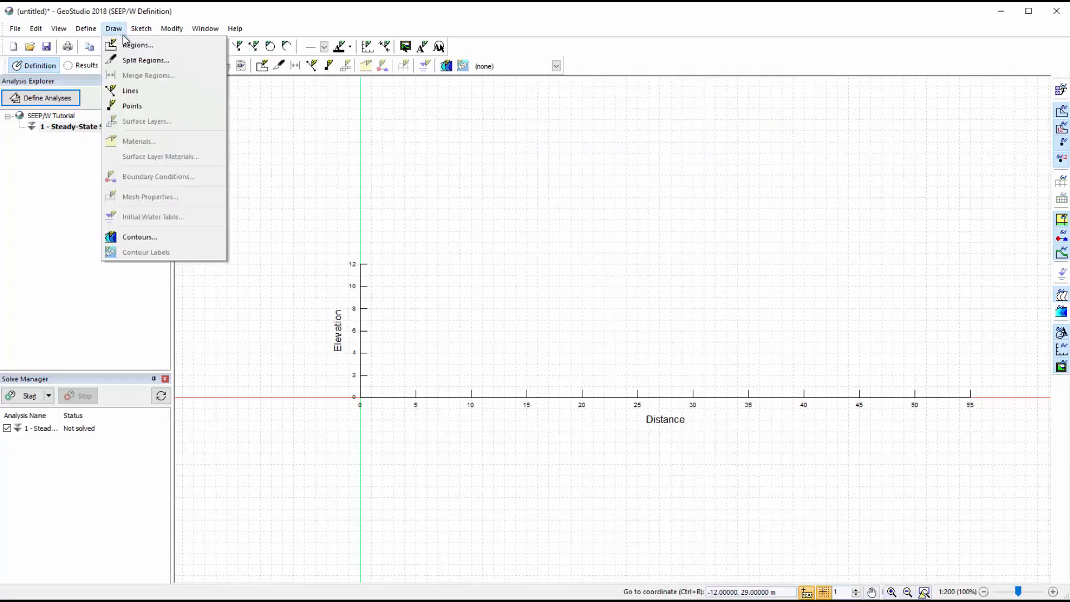
pyautogui.click(133, 45)
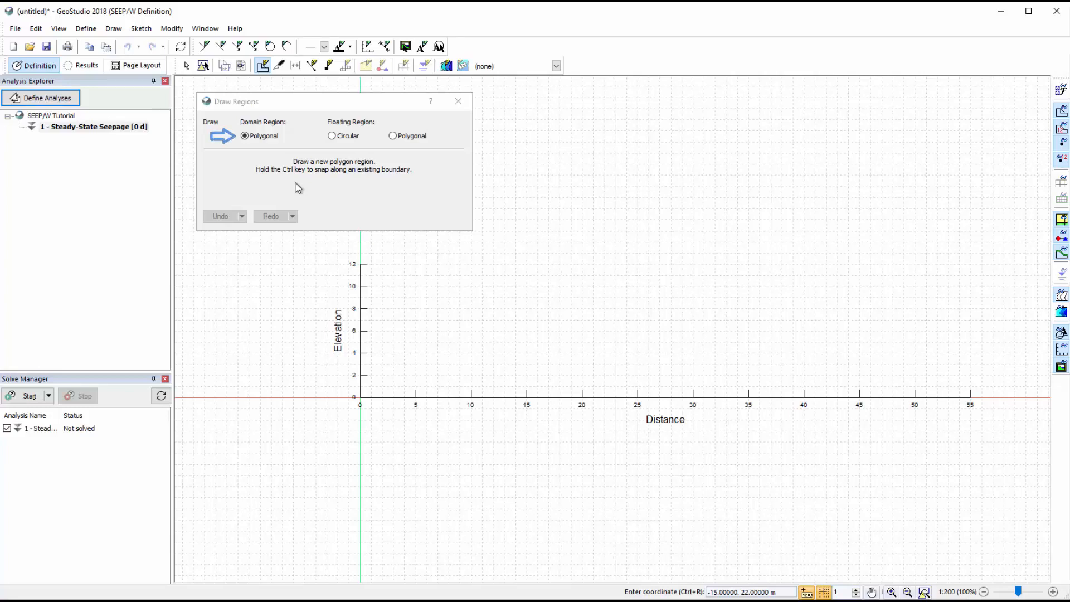
pyautogui.click(360, 396)
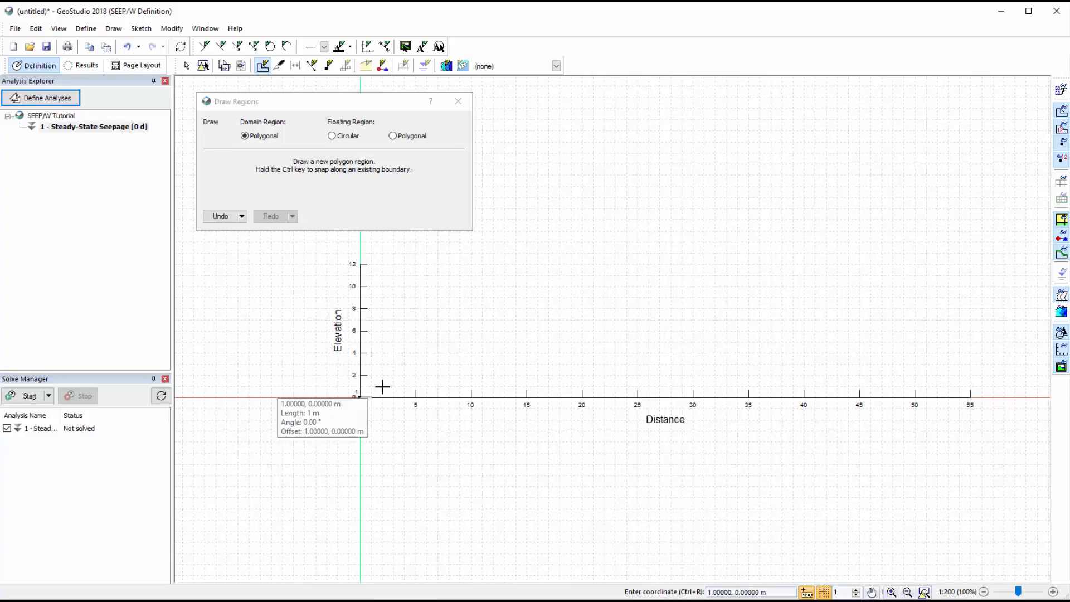
pyautogui.click(626, 264)
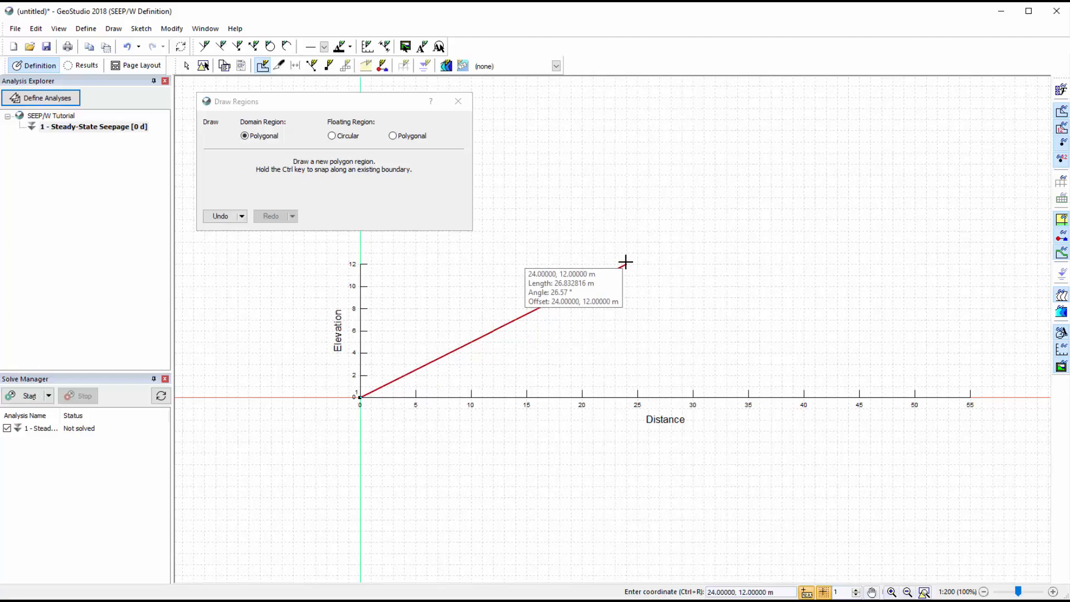
pyautogui.click(670, 263)
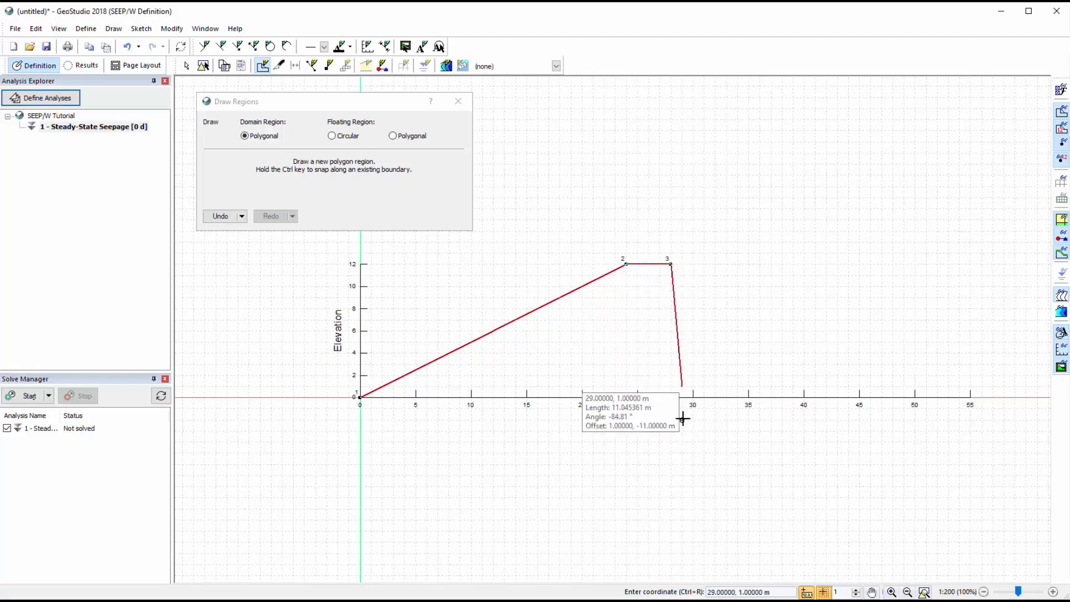
pyautogui.click(707, 590)
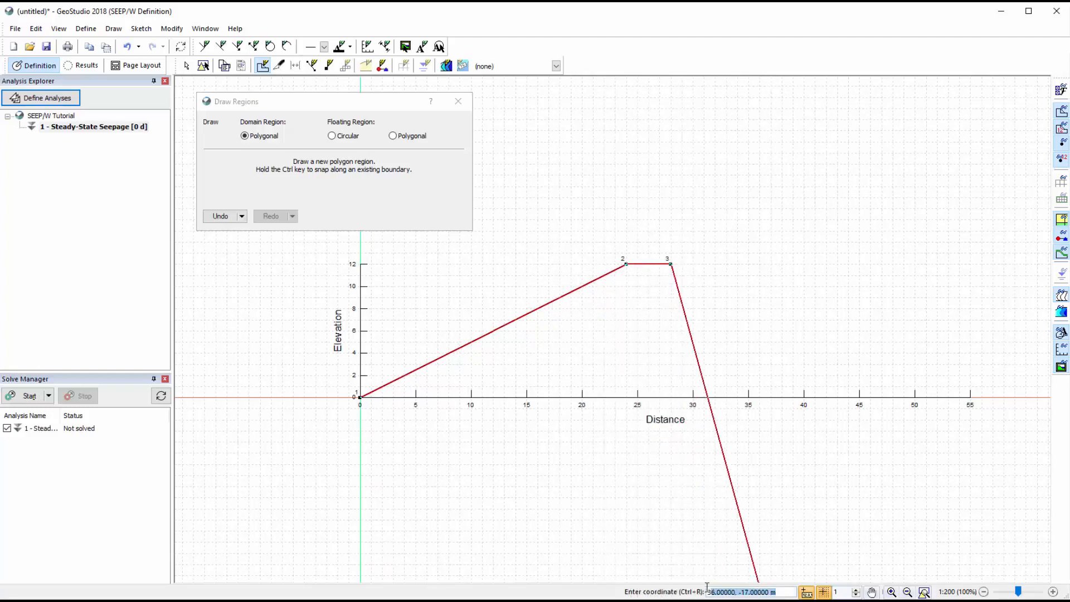
pyautogui.write('52,0')
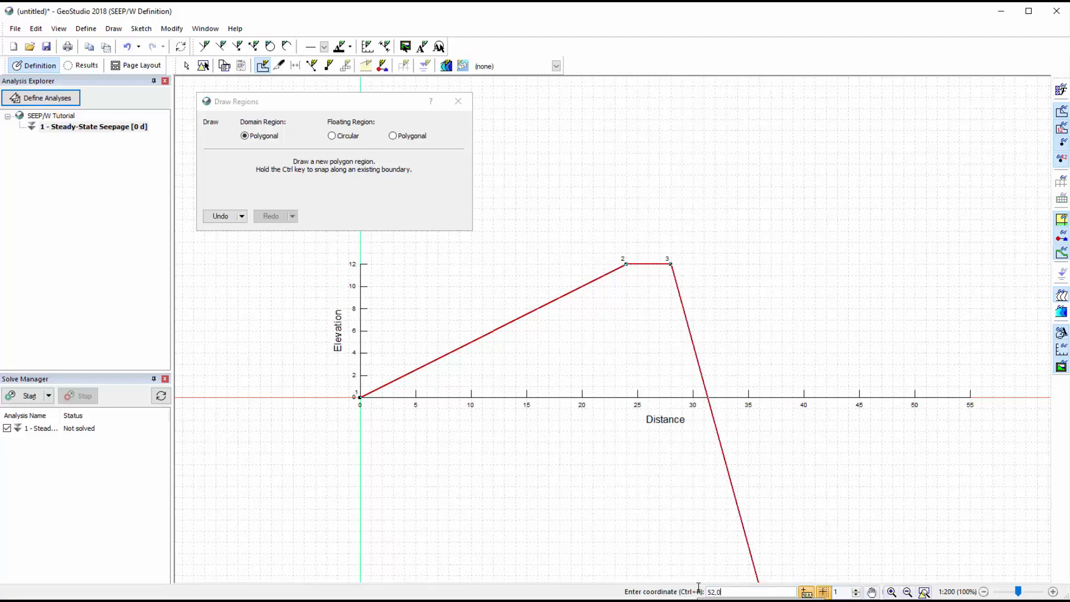
pyautogui.press('Return')
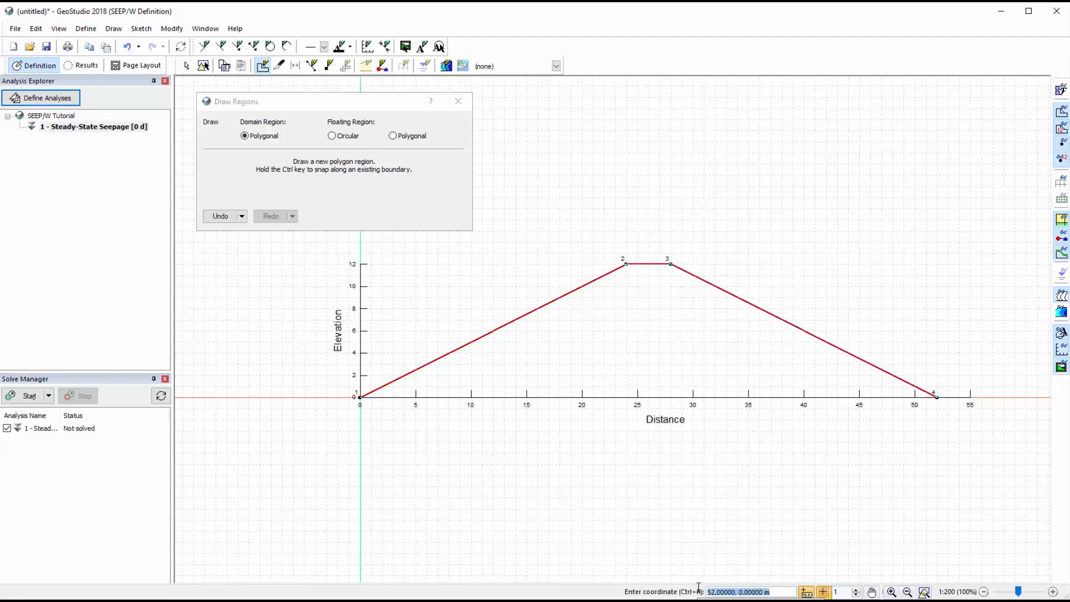
pyautogui.rightClick(637, 333)
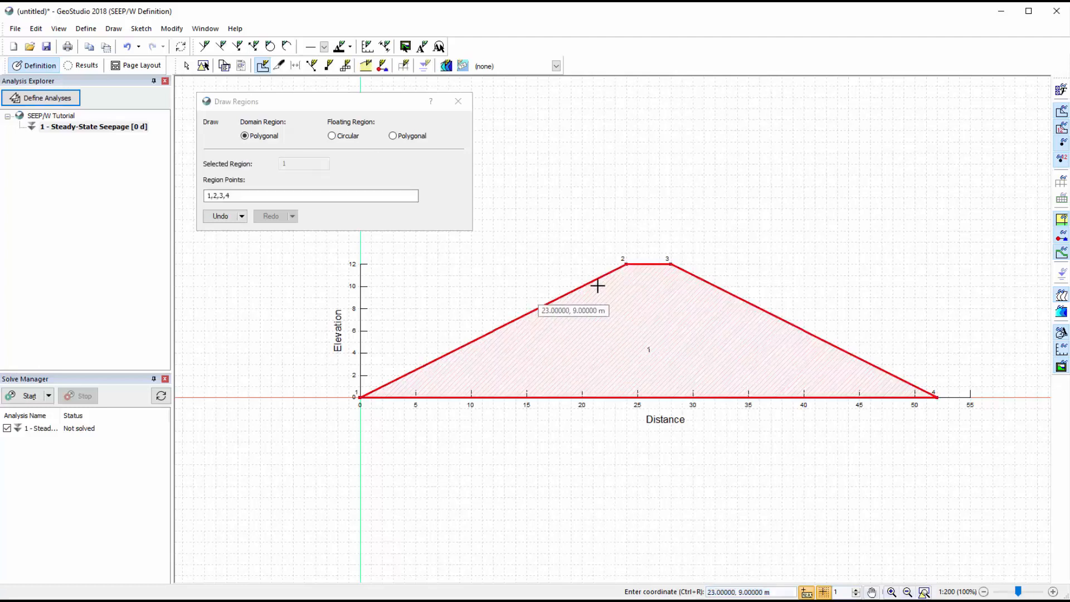
pyautogui.click(464, 104)
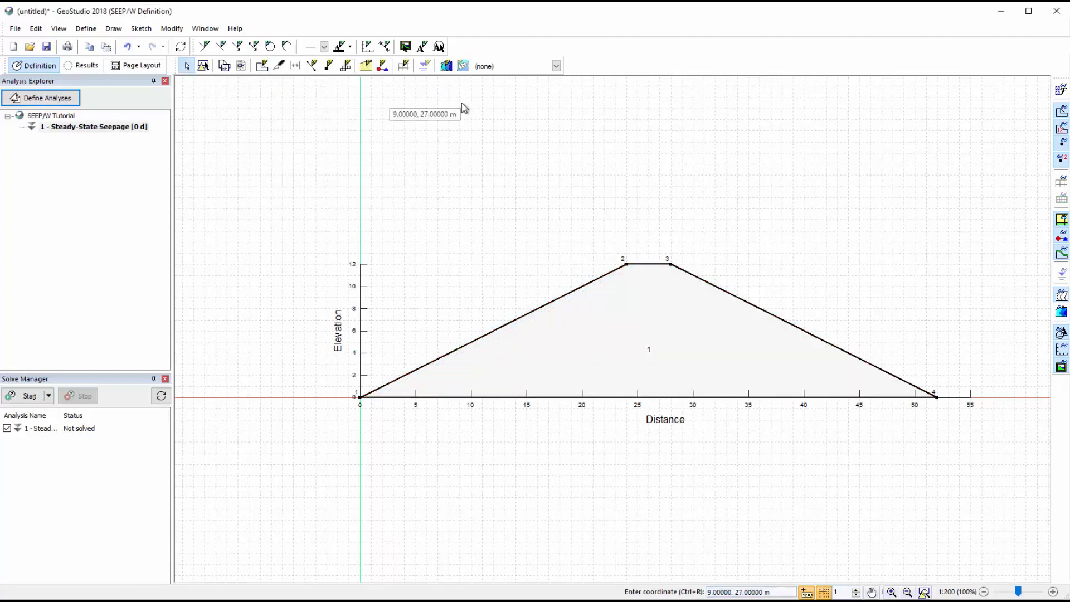
# Step: Add a point at (22, 11) m on the embankment's upstream slope
pyautogui.click(114, 28)
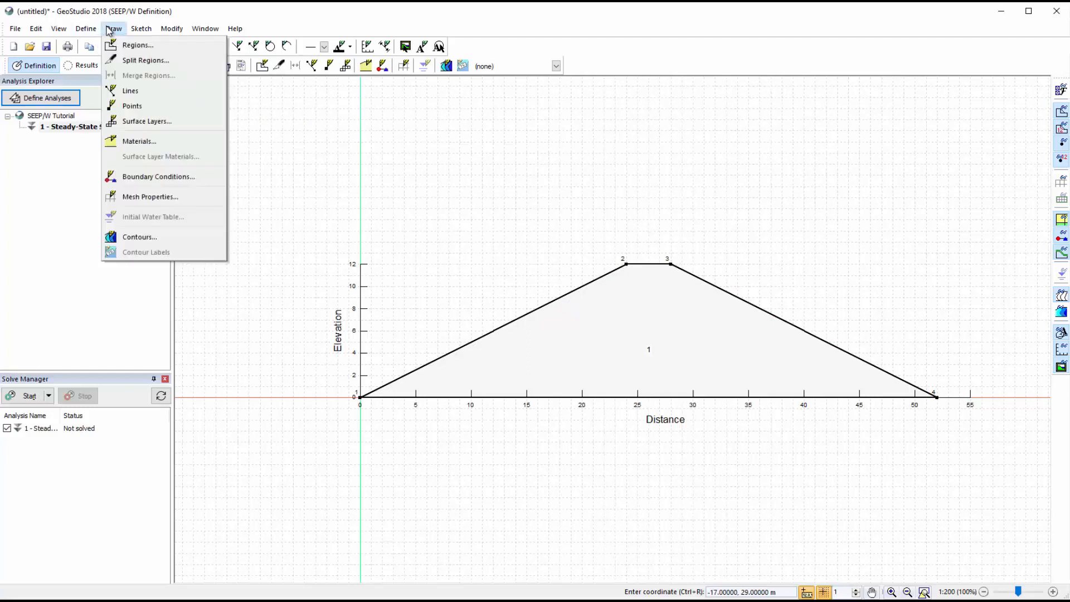
pyautogui.click(131, 106)
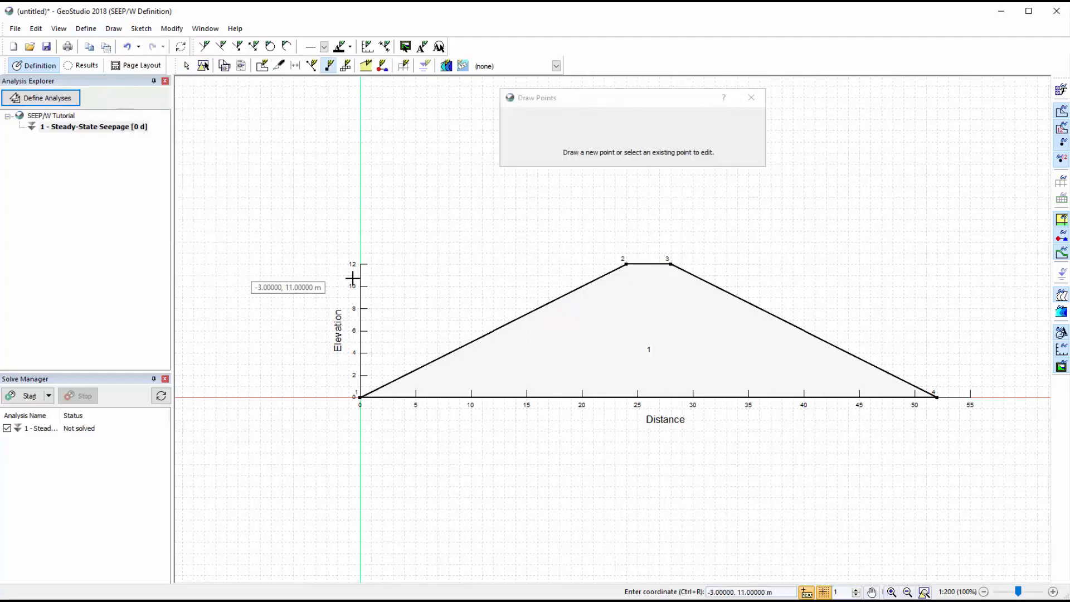
pyautogui.click(605, 275)
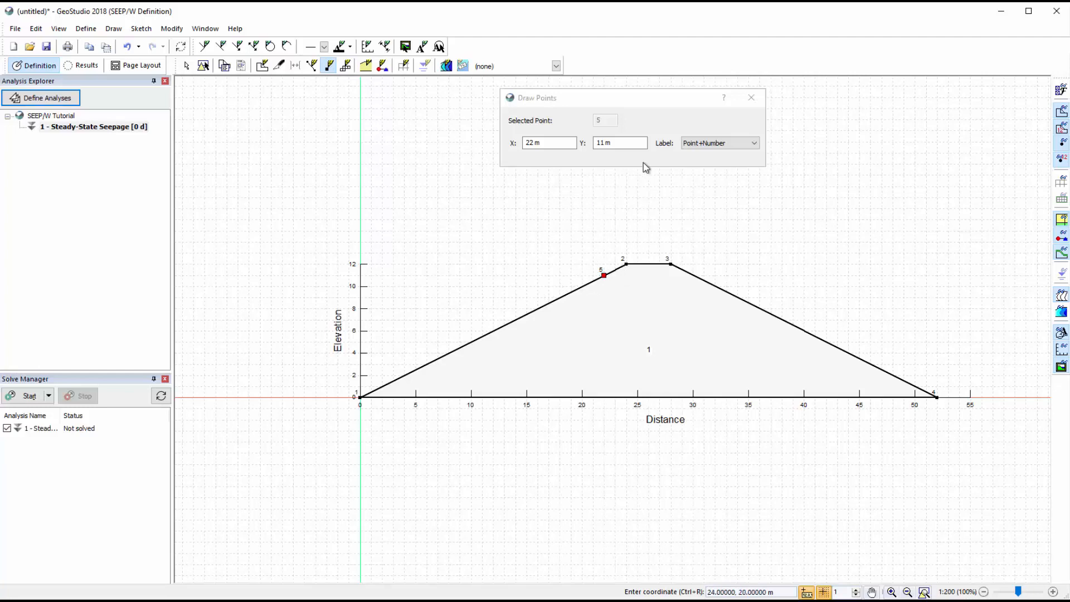
pyautogui.click(751, 99)
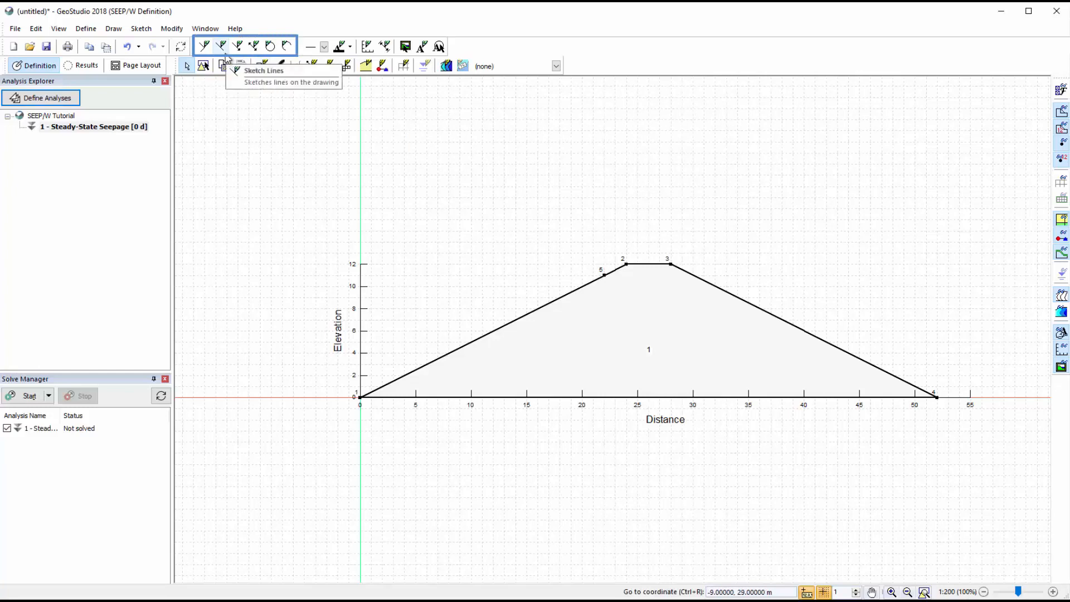
# Step: Sketch a horizontal reservoir level line from (0, 11) m to the upstream slope point at (22, 11) m
pyautogui.click(224, 51)
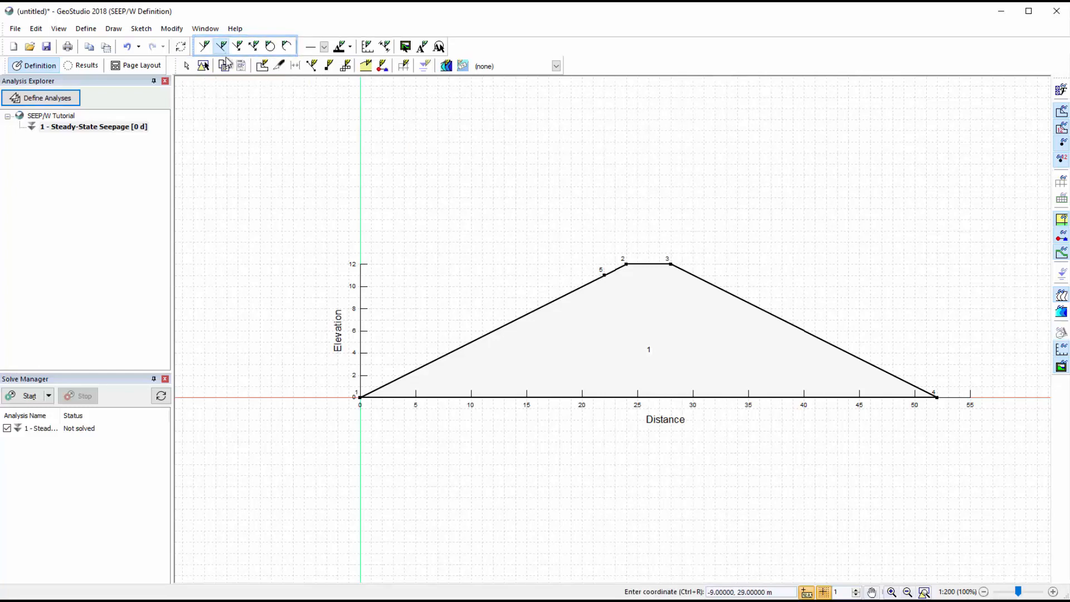
pyautogui.click(360, 275)
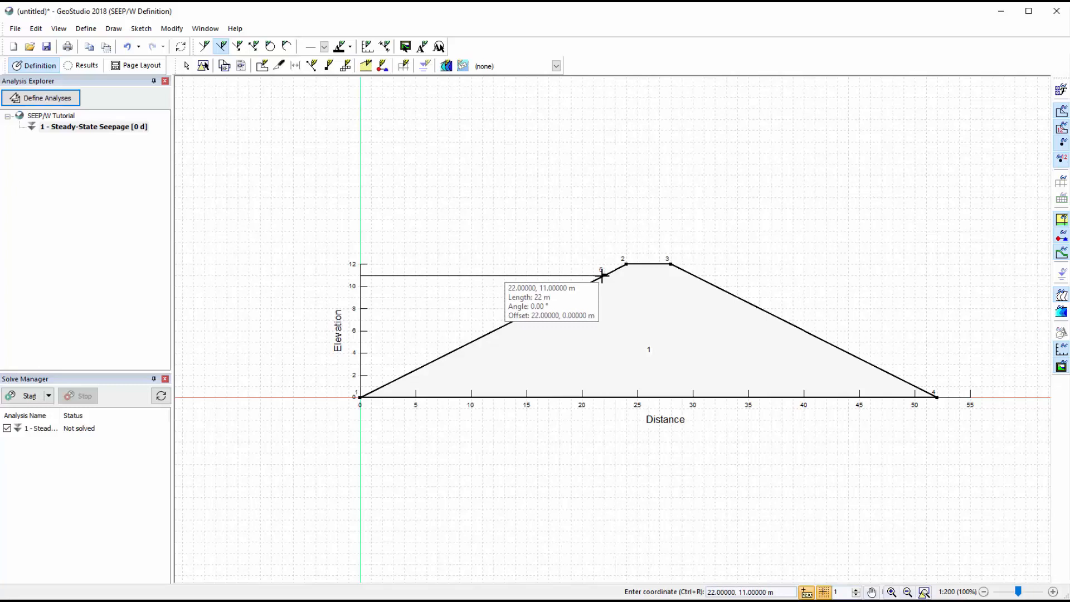
pyautogui.click(602, 275)
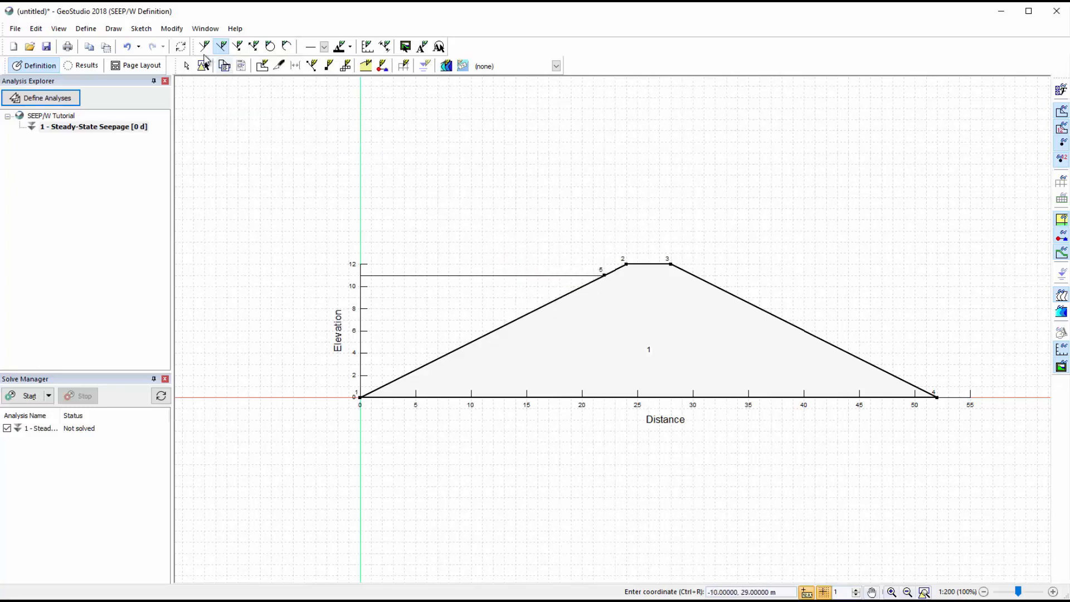
# Step: Look at the options for moving and deleting drawing objects
pyautogui.click(171, 28)
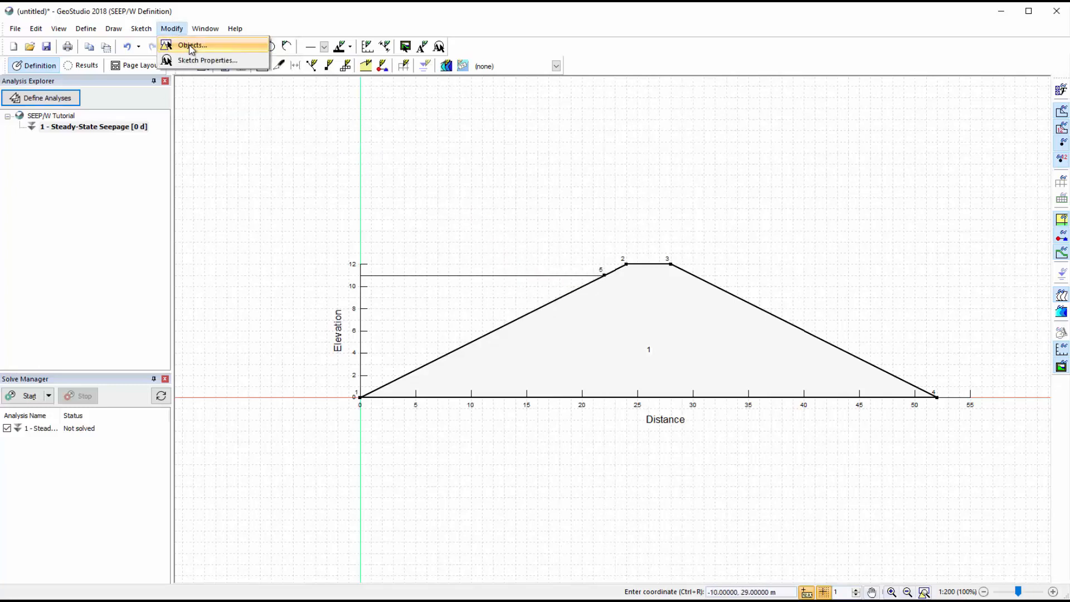
pyautogui.click(191, 46)
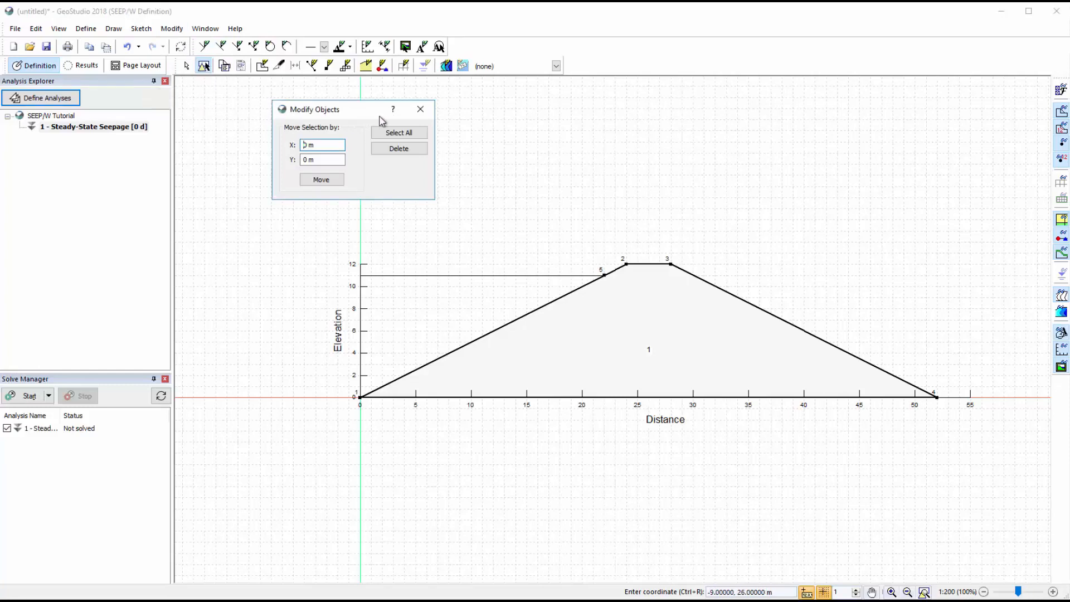
pyautogui.click(422, 110)
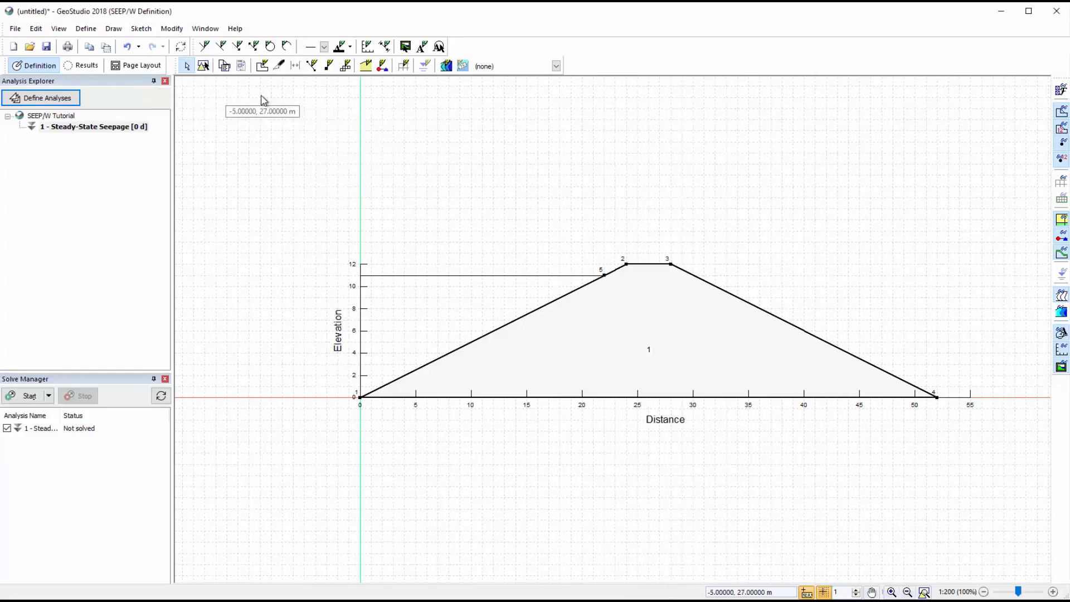
# Step: Define a new material named Embankment Fill with the Saturated / Unsaturated material model
pyautogui.click(96, 31)
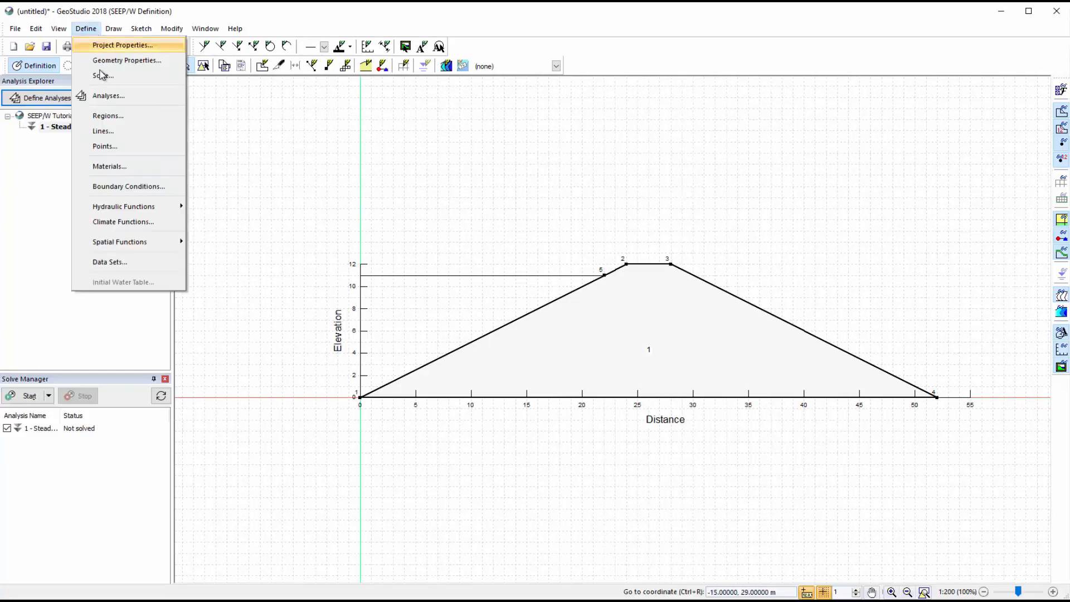
pyautogui.click(113, 169)
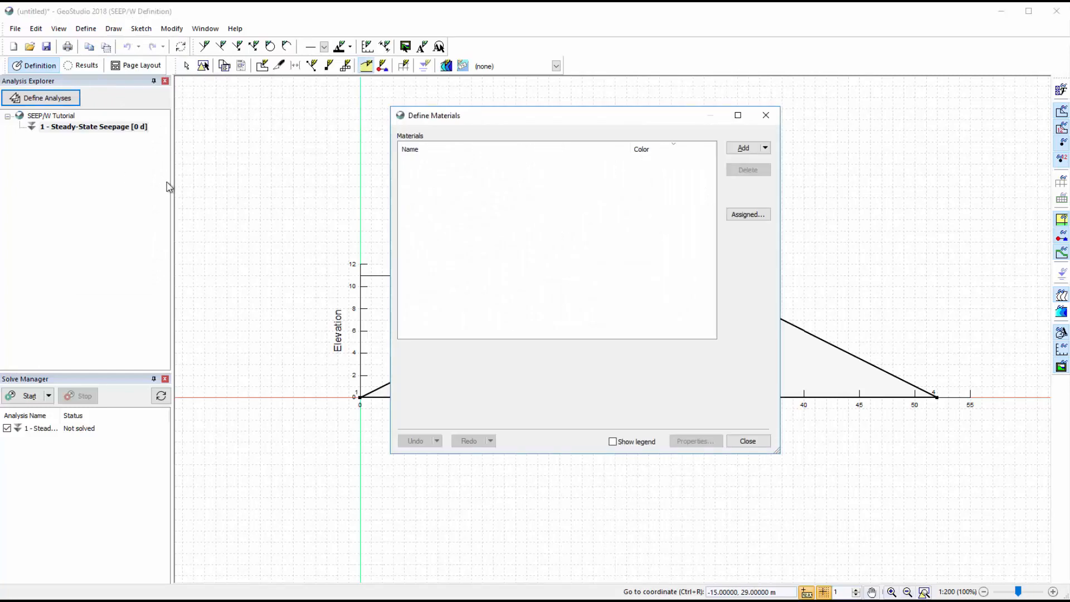
pyautogui.click(744, 149)
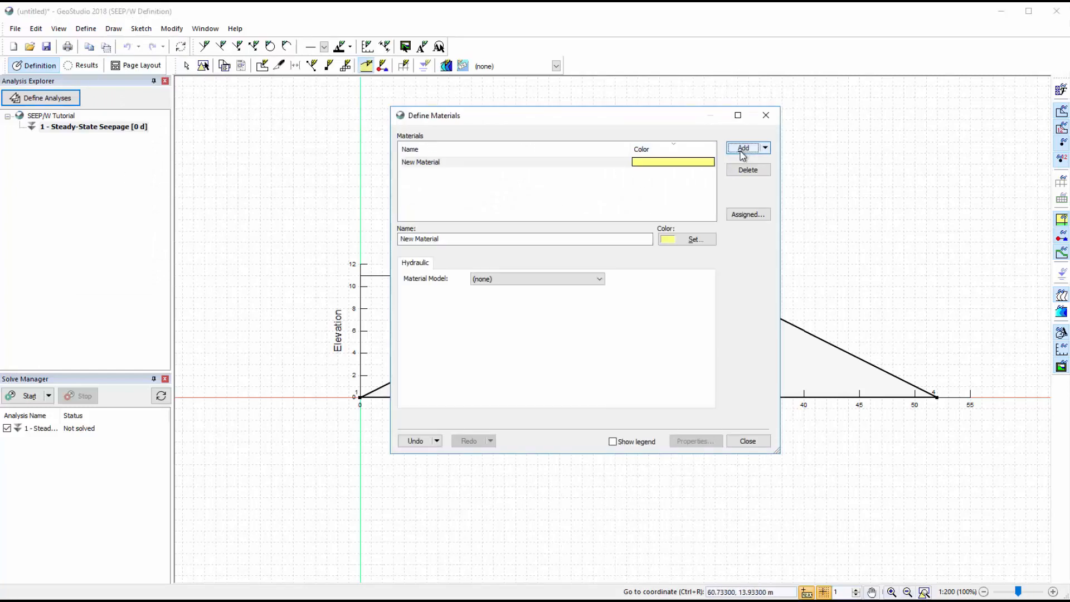
pyautogui.moveTo(478, 238); pyautogui.dragTo(372, 235)
pyautogui.write('E')
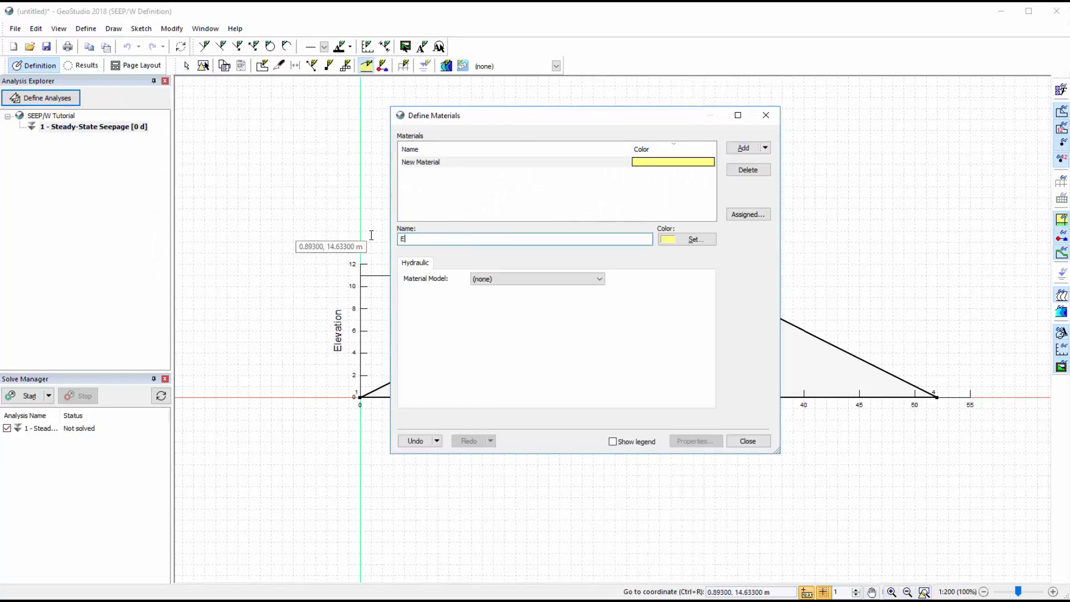
pyautogui.write('mbankment Fill')
pyautogui.press('Return')
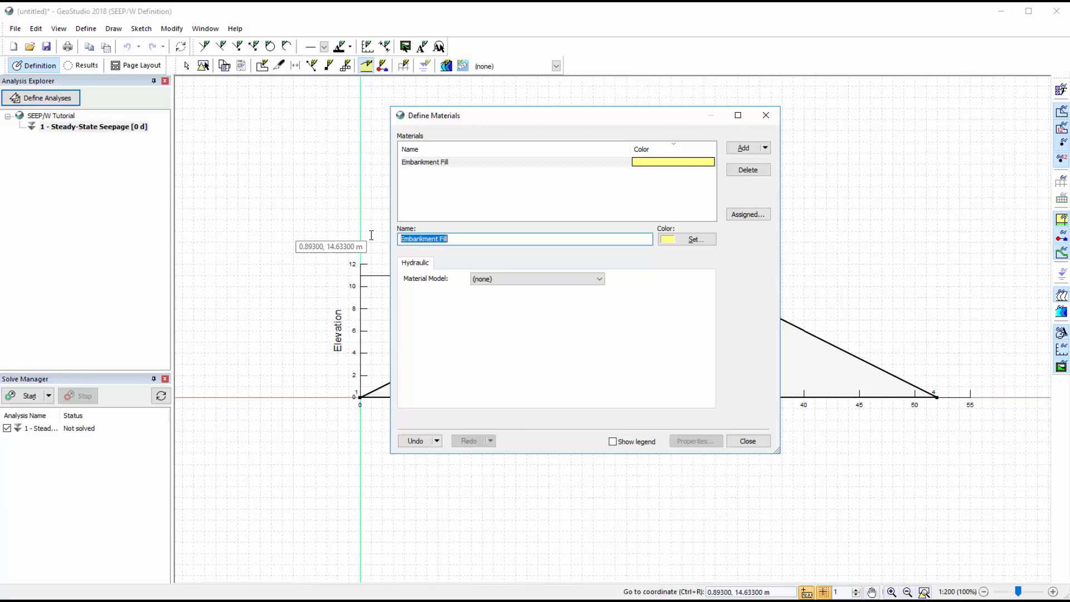
pyautogui.click(499, 280)
pyautogui.click(499, 298)
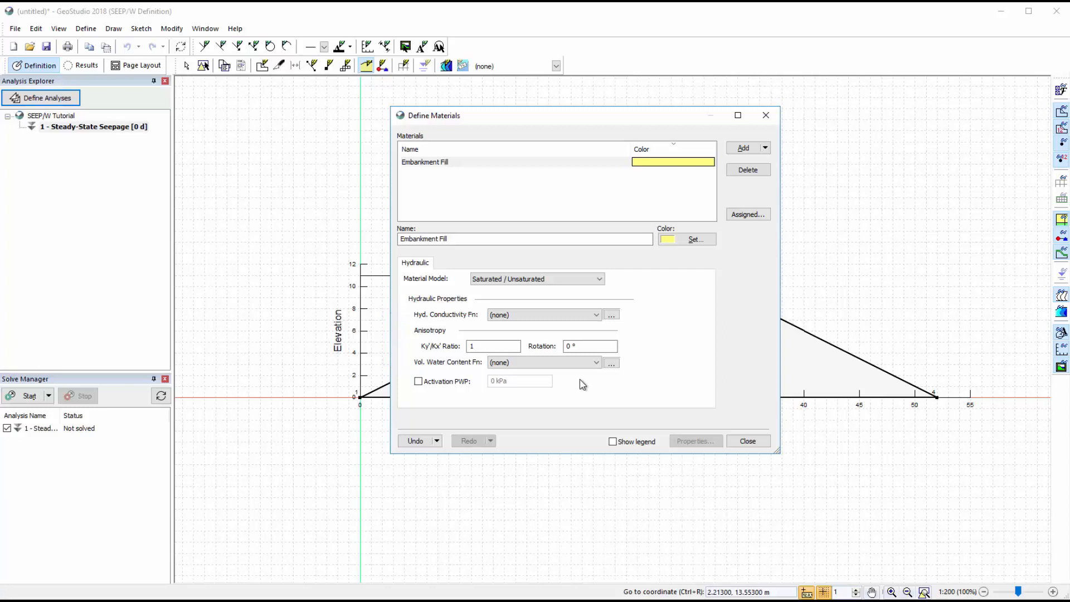
# Step: Add a volumetric water content function named Fill VWC Function of type Vol WC Data Point Function
pyautogui.click(615, 364)
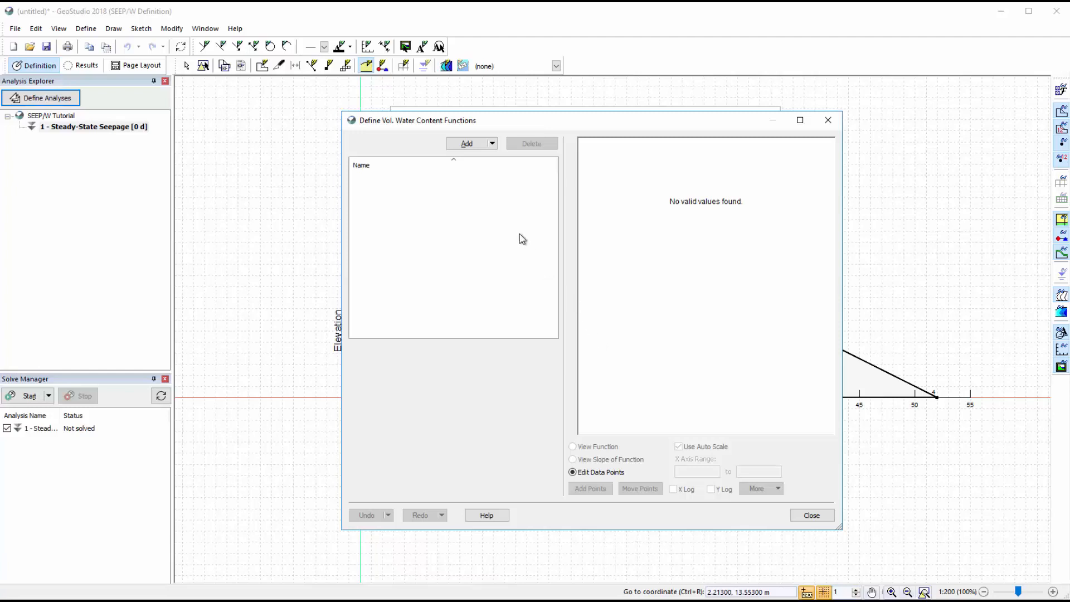
pyautogui.click(481, 148)
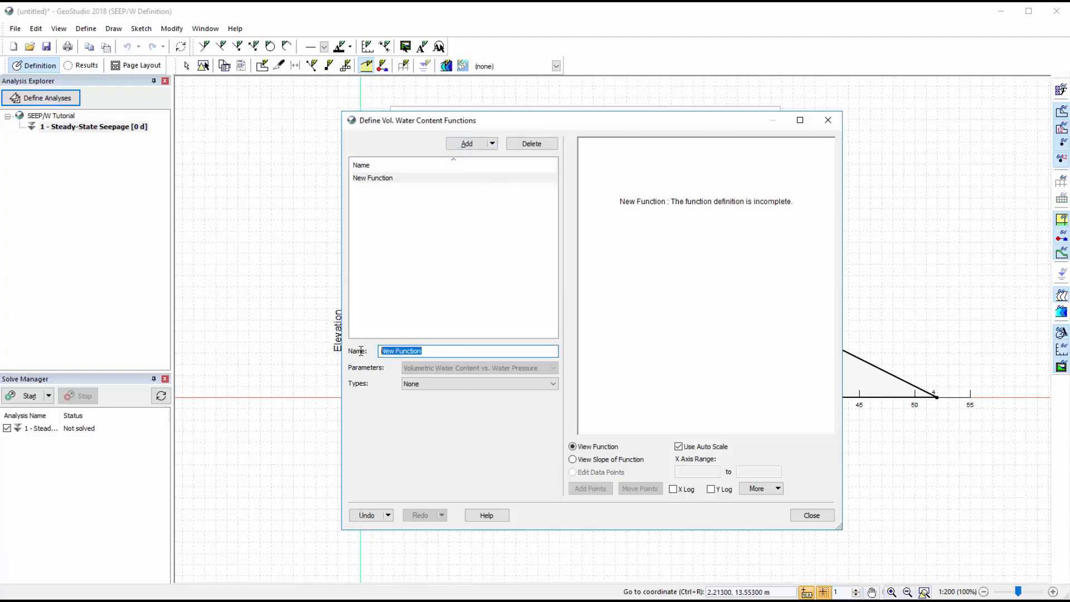
pyautogui.write('Fill VWC Function')
pyautogui.press('Return')
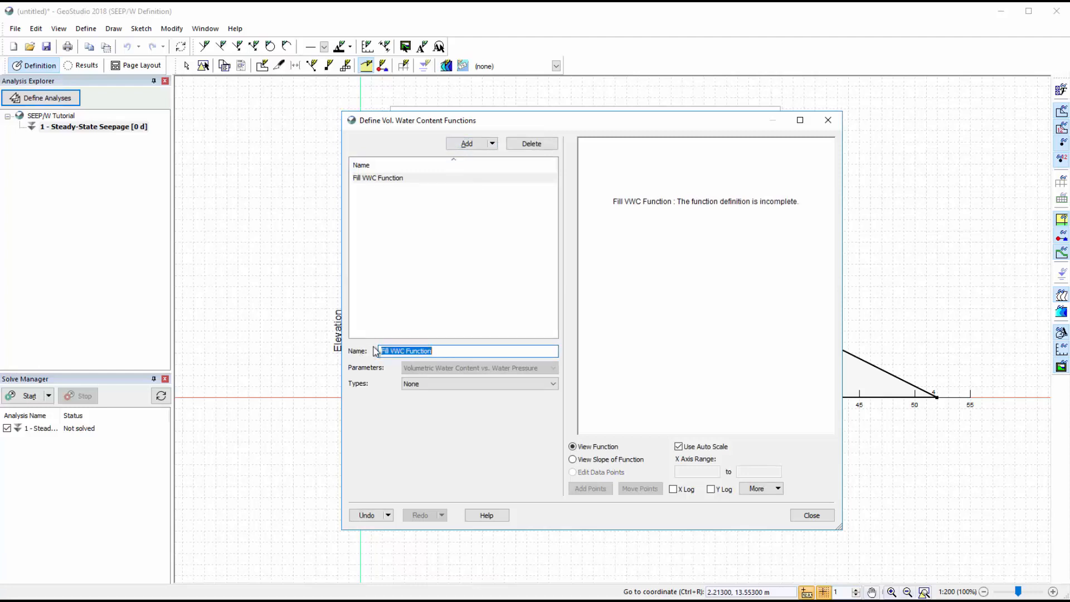
pyautogui.click(418, 381)
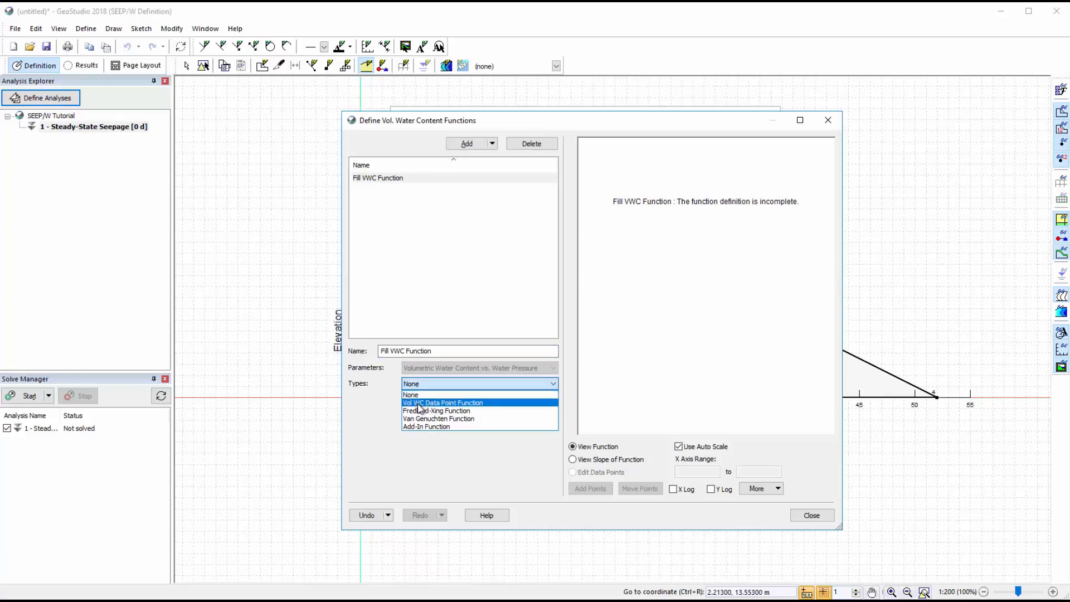
pyautogui.click(419, 403)
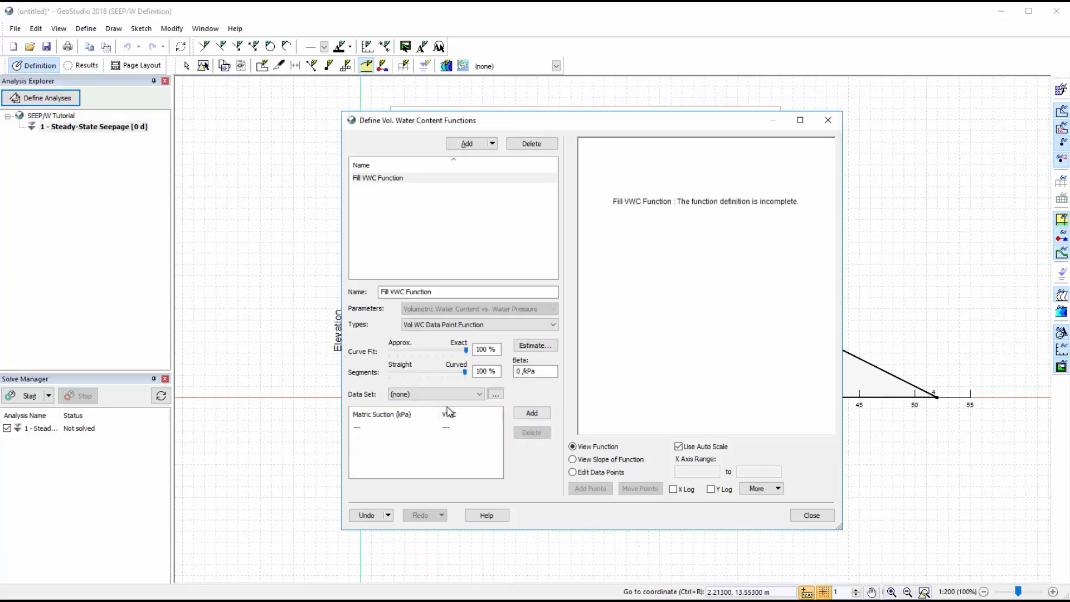
# Step: Estimate the water content curve from a sample material using the Sample functions method with a saturated water content of 0.5
pyautogui.click(533, 347)
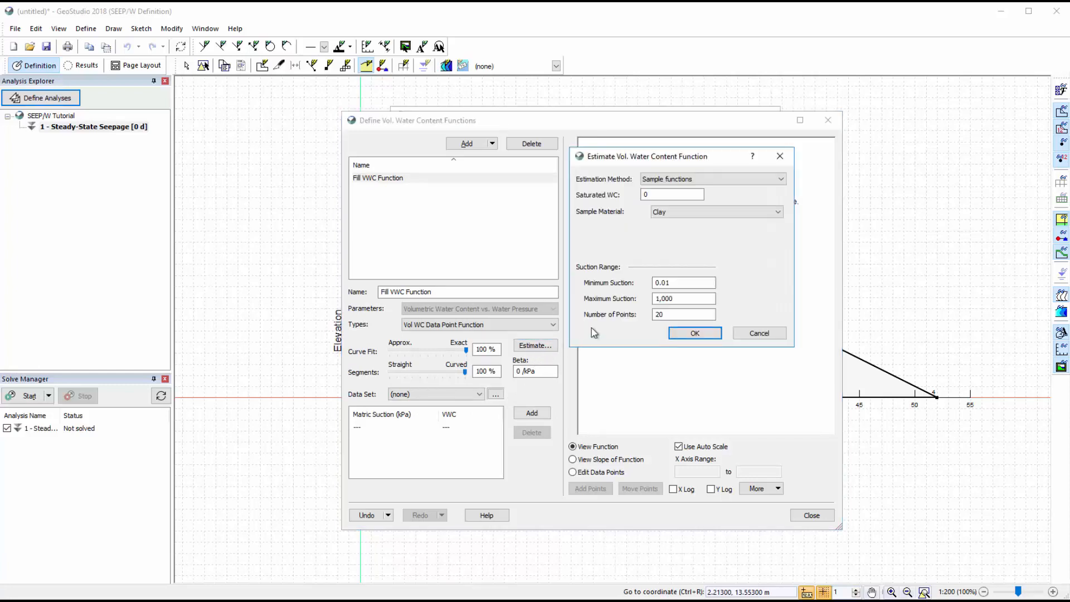
pyautogui.click(674, 196)
pyautogui.write('.5')
pyautogui.click(691, 212)
pyautogui.click(682, 239)
pyautogui.click(691, 334)
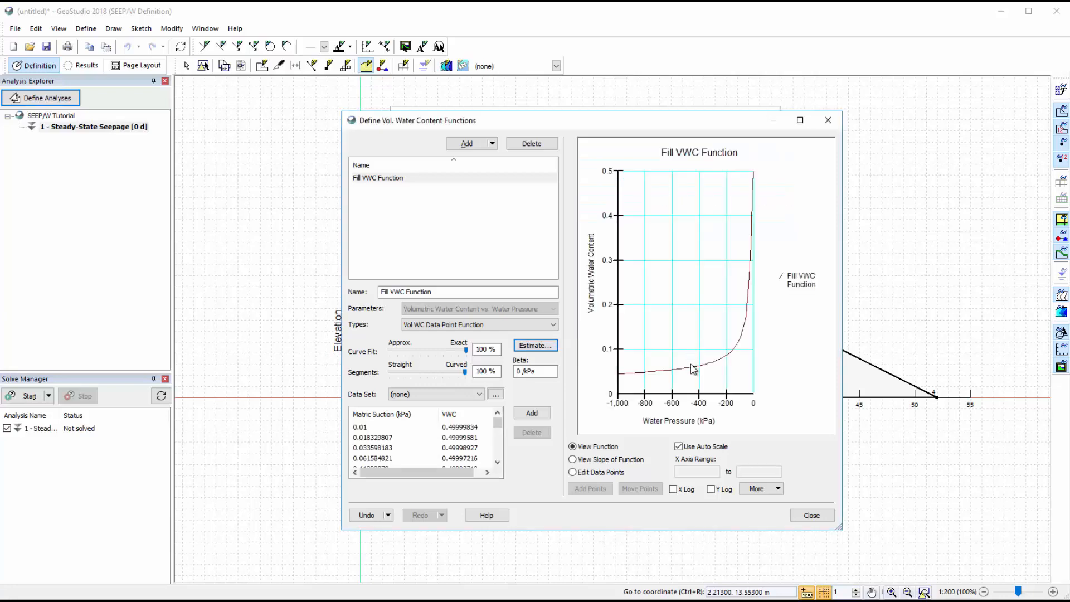
# Step: View the water content curve on a logarithmic X axis and switch its graph to adding data points
pyautogui.click(673, 488)
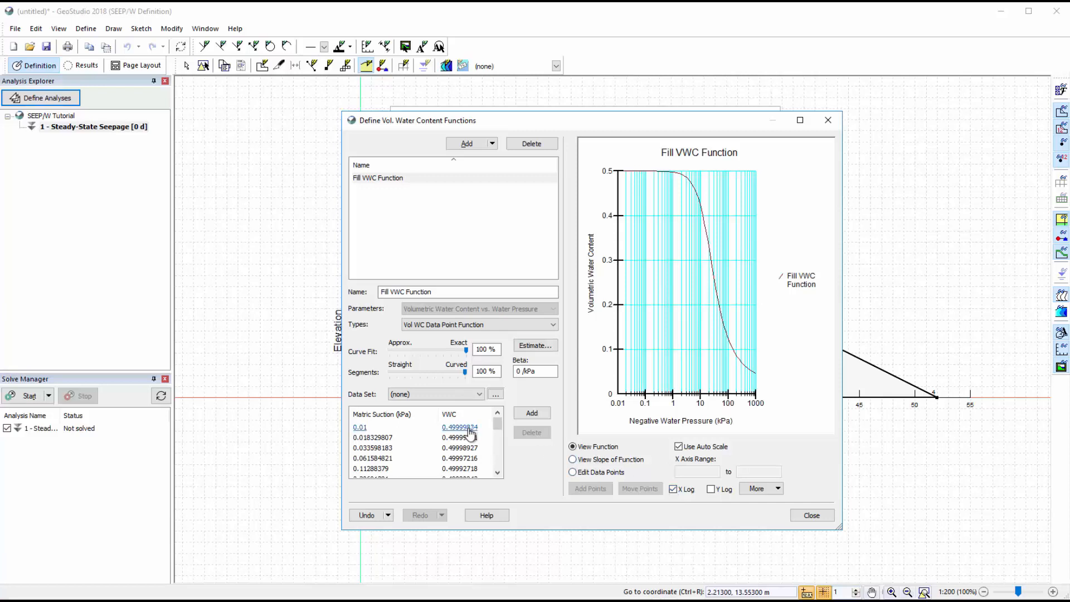
pyautogui.moveTo(436, 417); pyautogui.dragTo(424, 418)
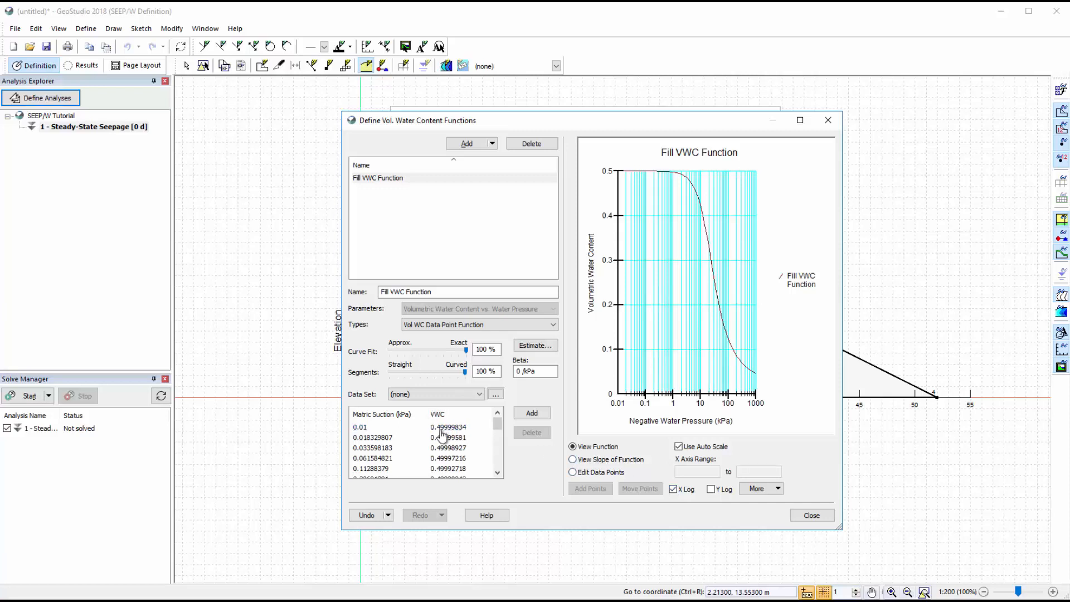
pyautogui.click(573, 472)
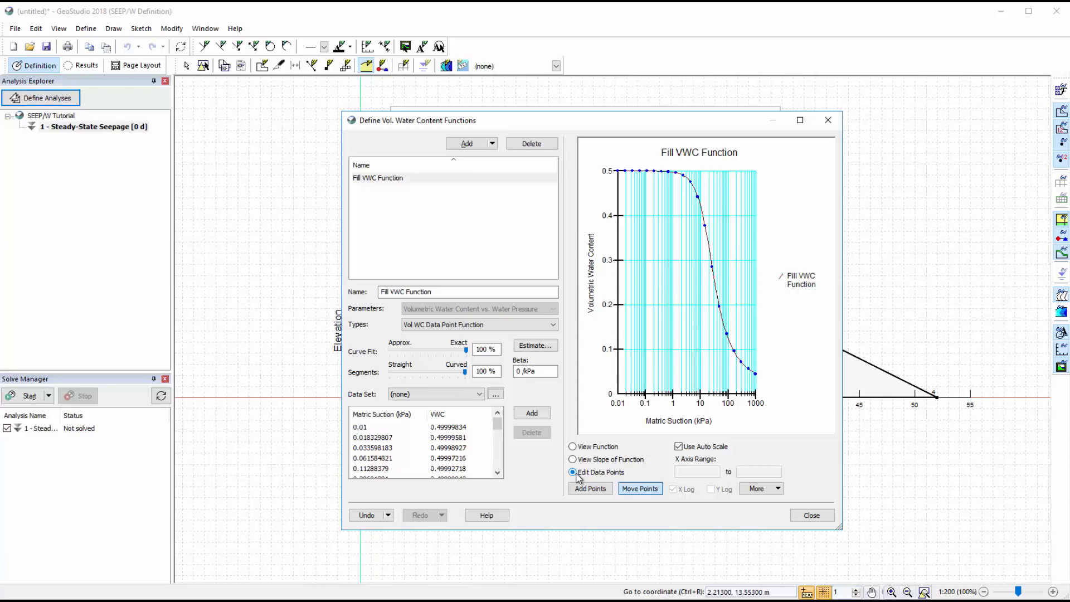
pyautogui.click(590, 488)
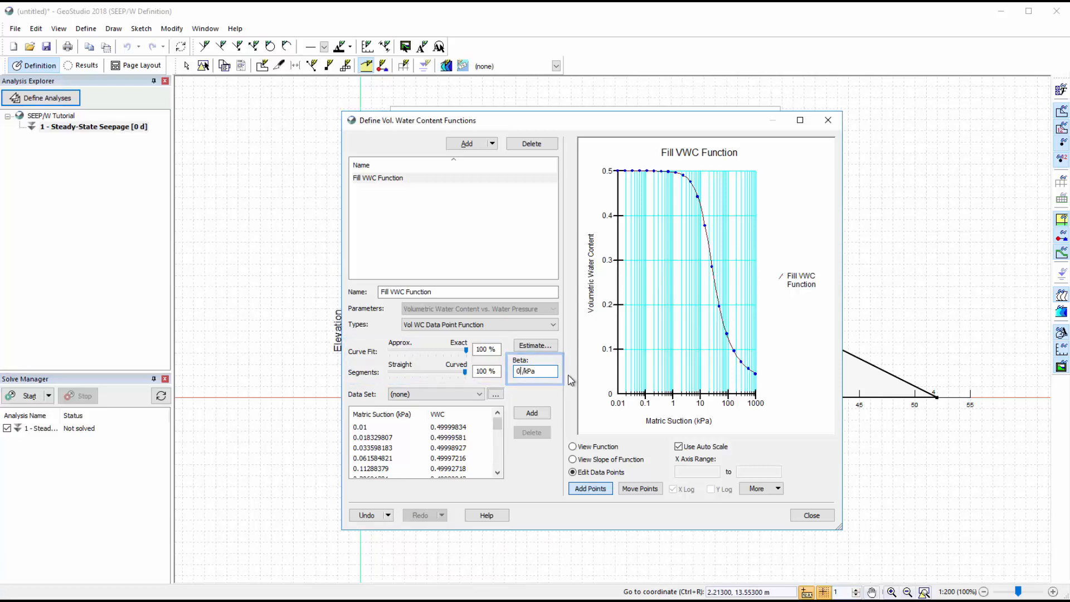
# Step: Set the function's Beta to 0.0005 /kPa and assign Fill VWC Function as Embankment Fill's volumetric water content function
pyautogui.write('.000')
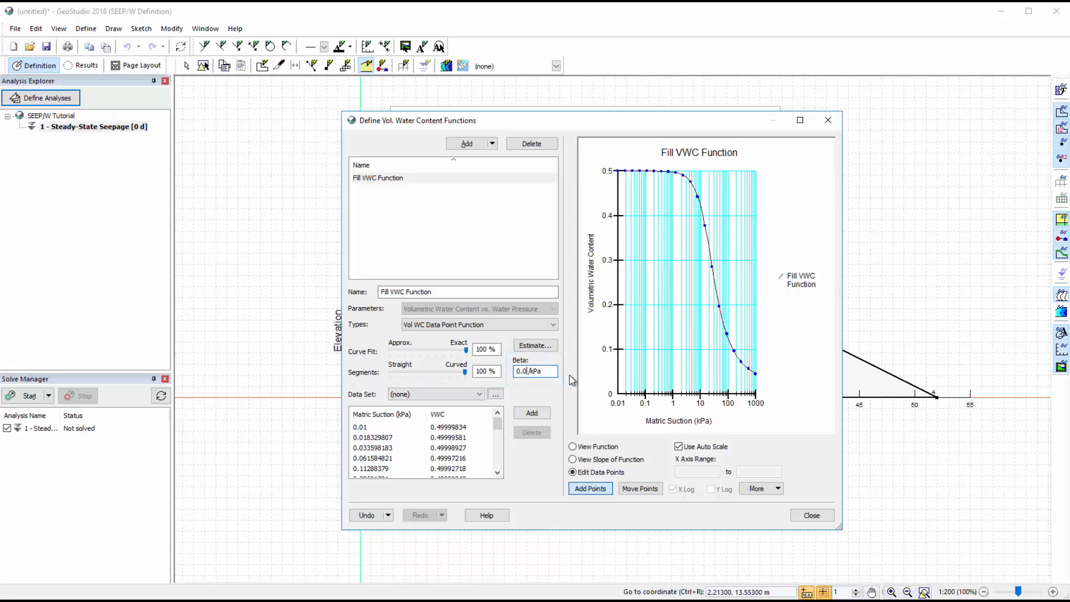
pyautogui.write('5')
pyautogui.press('Return')
pyautogui.click(812, 516)
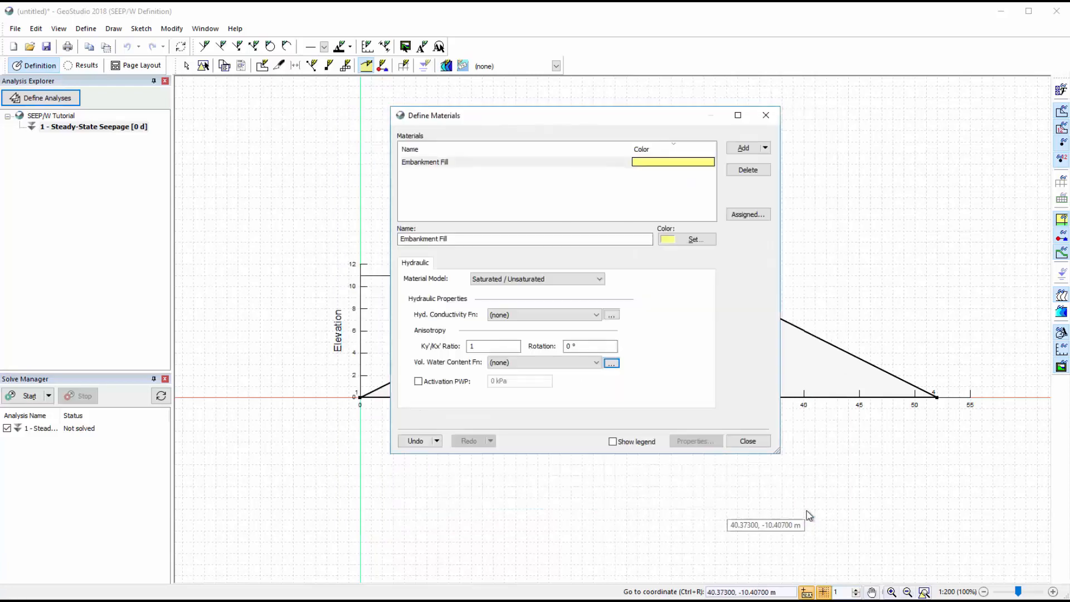
pyautogui.click(595, 363)
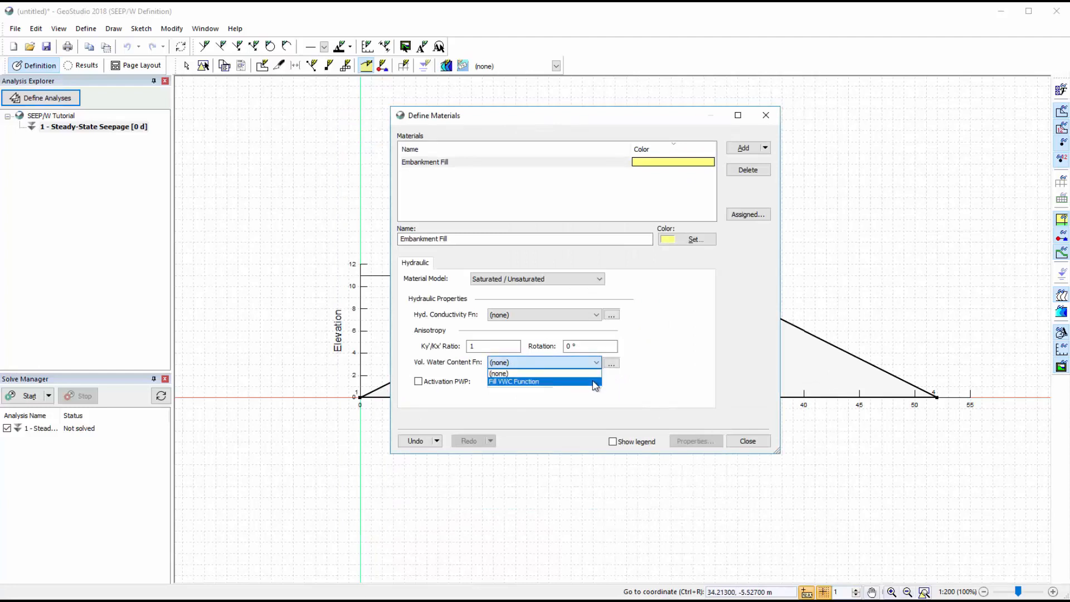
pyautogui.click(595, 383)
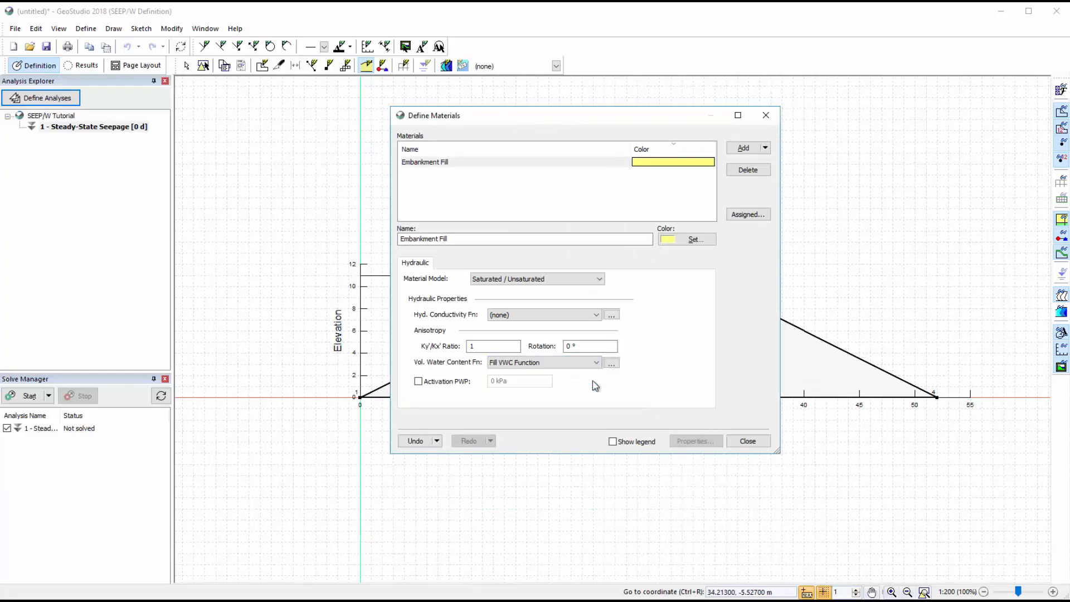
# Step: Add a hydraulic conductivity function named Fill K Function of type Hyd K Data Point Function
pyautogui.click(612, 316)
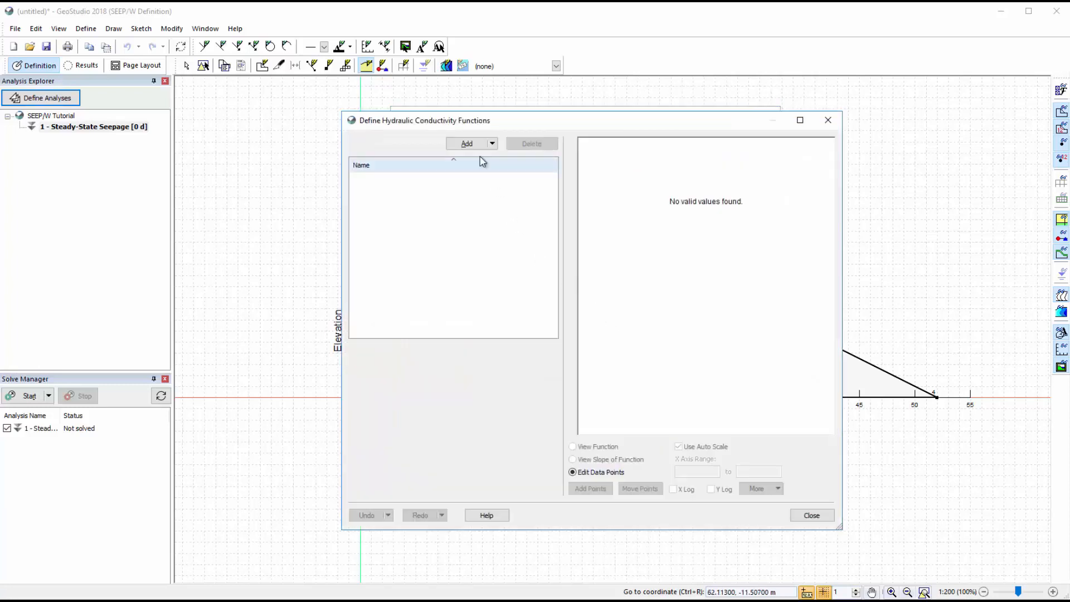
pyautogui.click(473, 146)
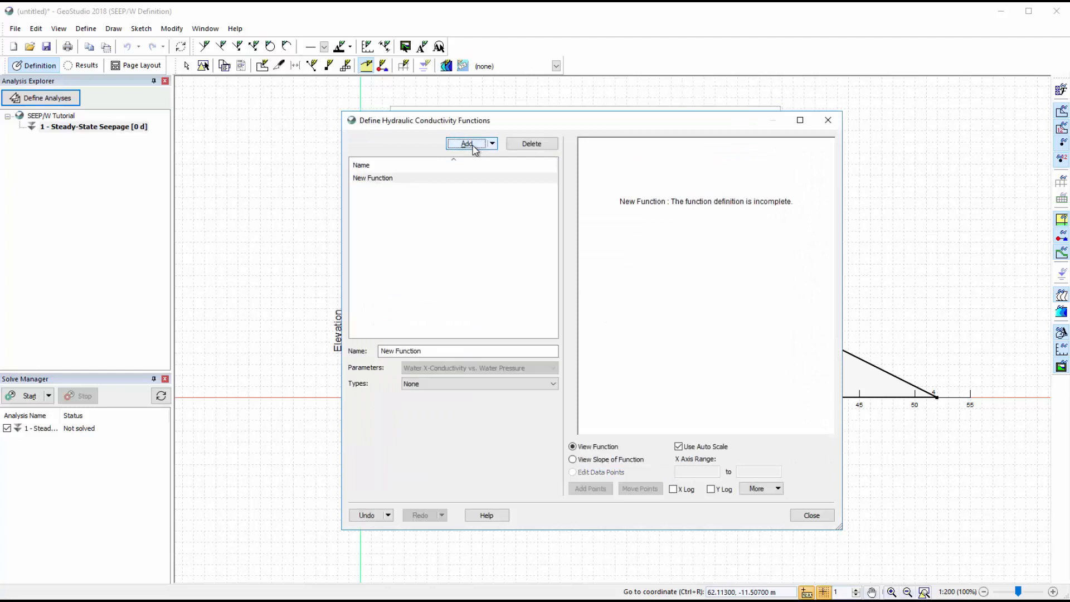
pyautogui.click(430, 350)
pyautogui.hotkey('ctrl', 'a')
pyautogui.write('Fill K Function')
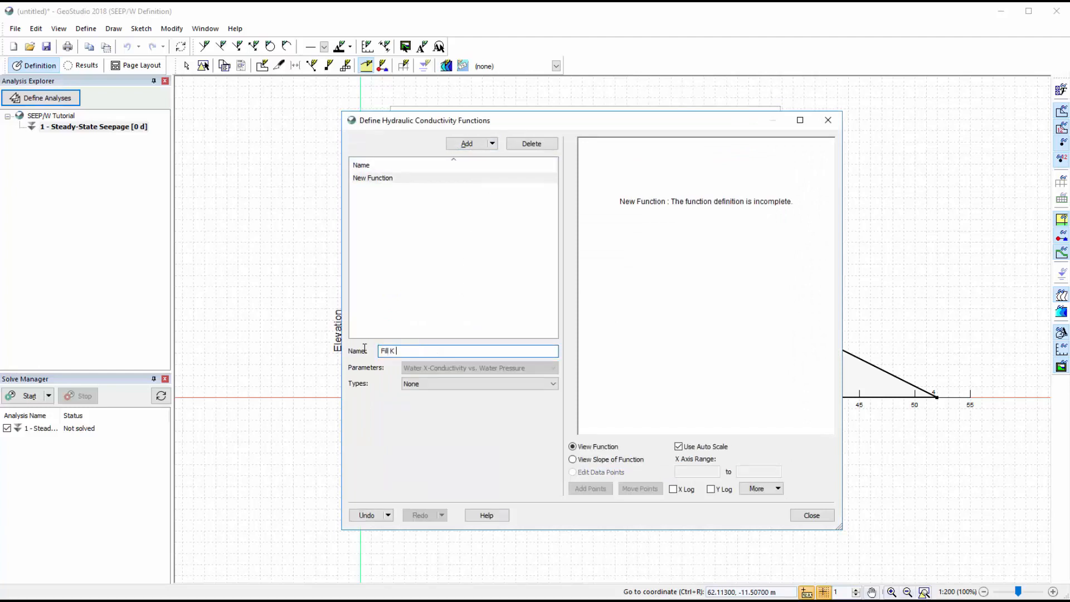
pyautogui.press('Return')
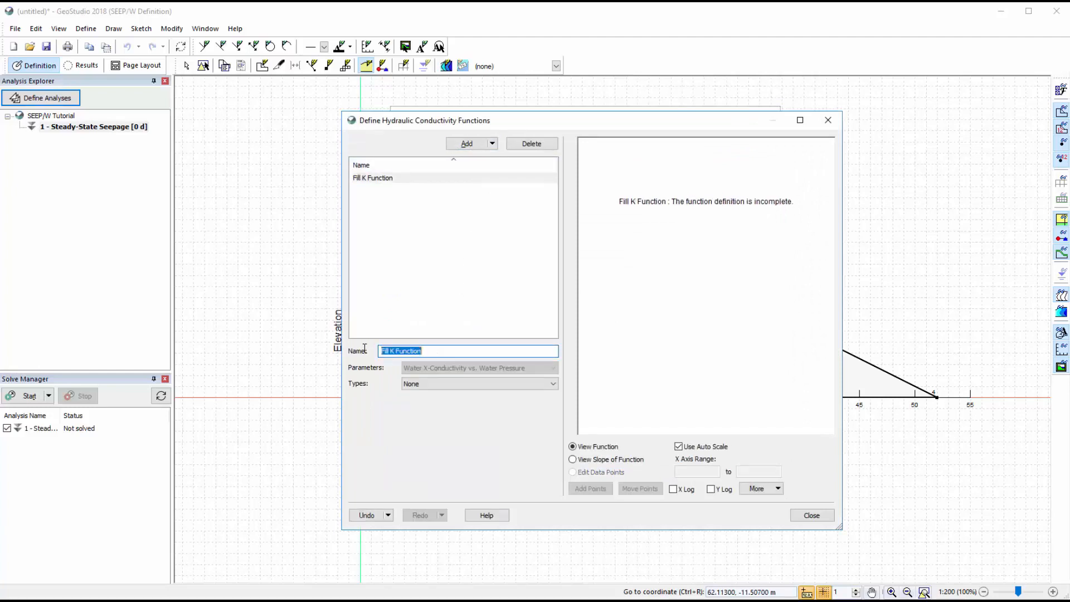
pyautogui.click(413, 384)
pyautogui.click(433, 404)
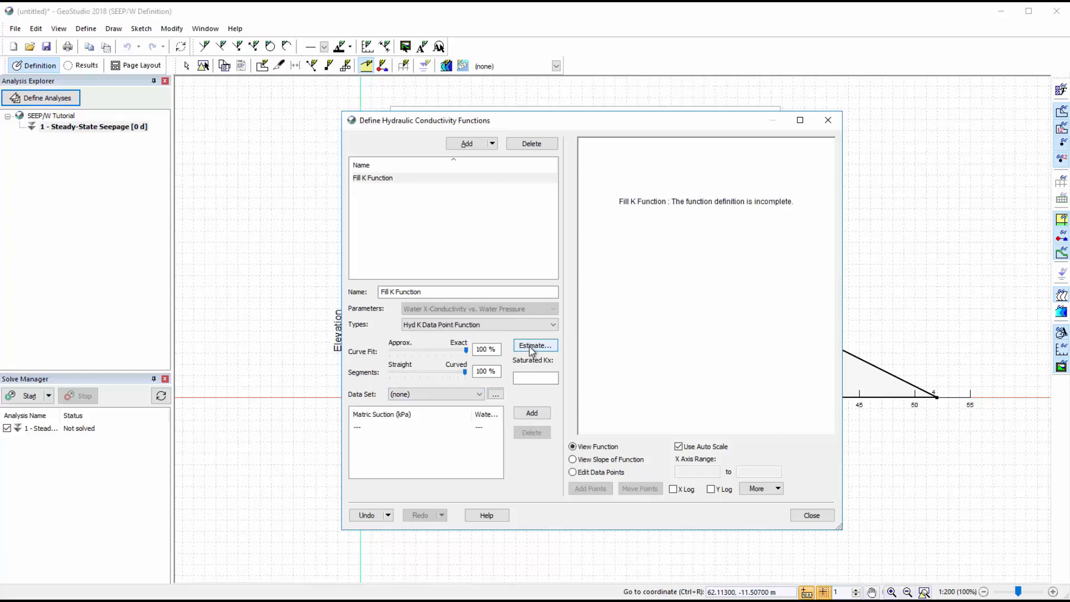
# Step: Estimate the conductivity curve by Van Genuchten from Fill VWC Function, with saturated Kx 1e-6 m/sec and residual water content 0.05
pyautogui.click(533, 346)
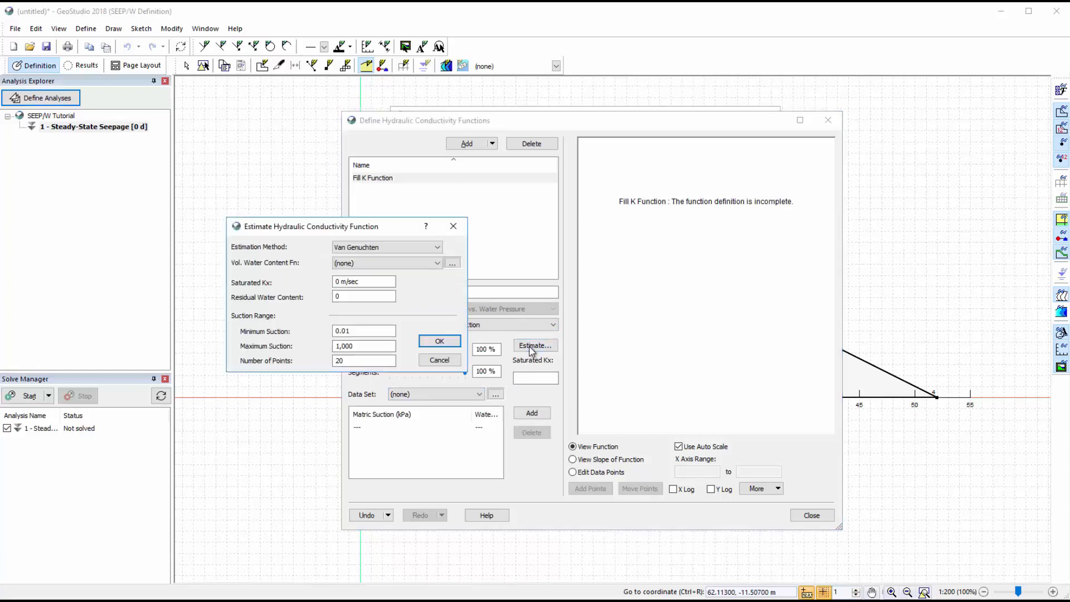
pyautogui.click(440, 249)
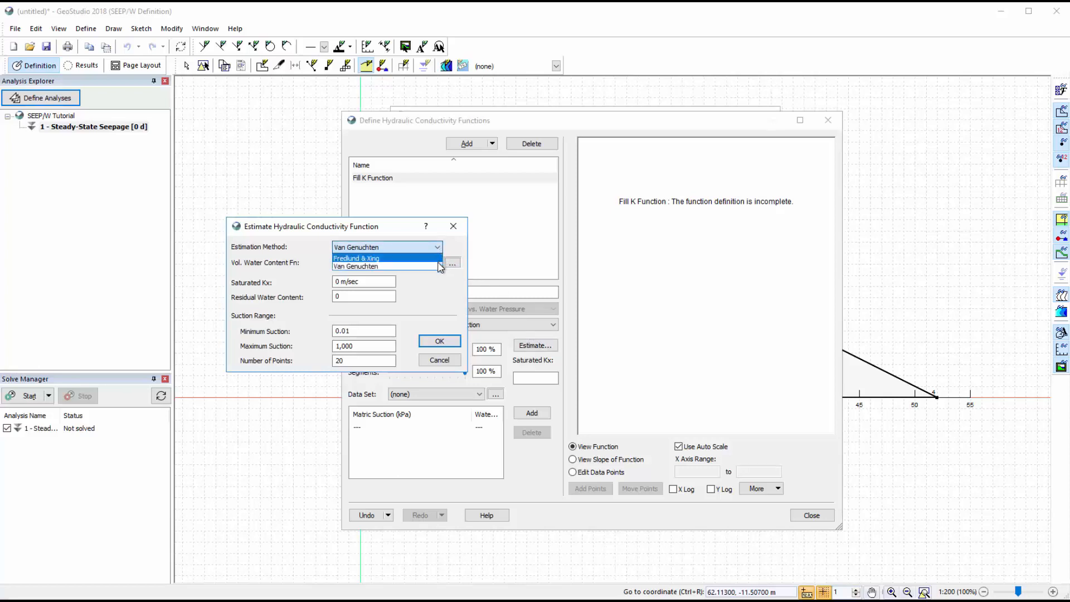
pyautogui.click(441, 267)
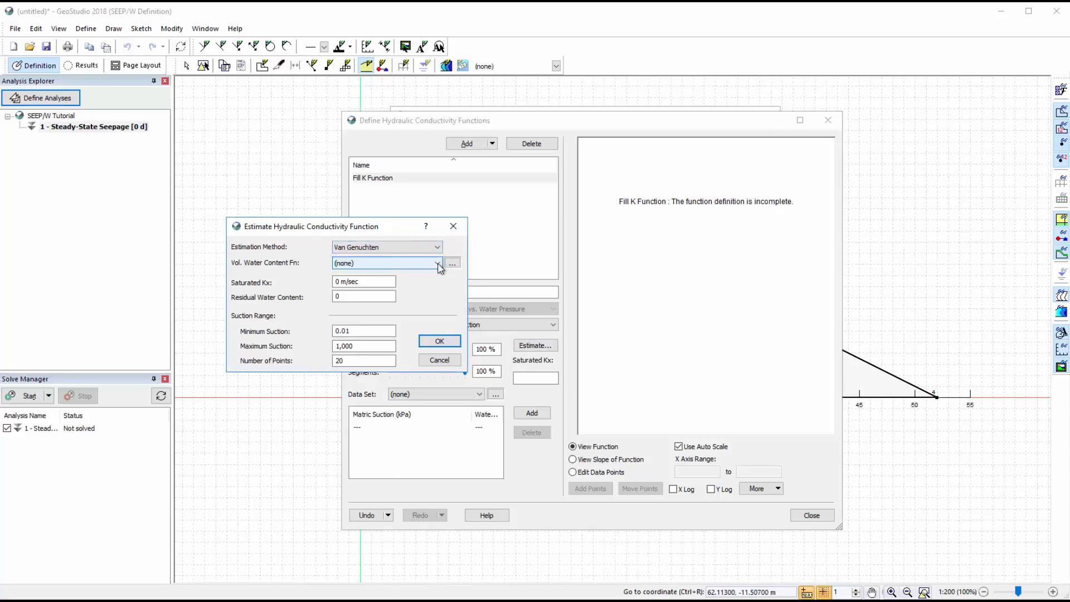
pyautogui.click(438, 264)
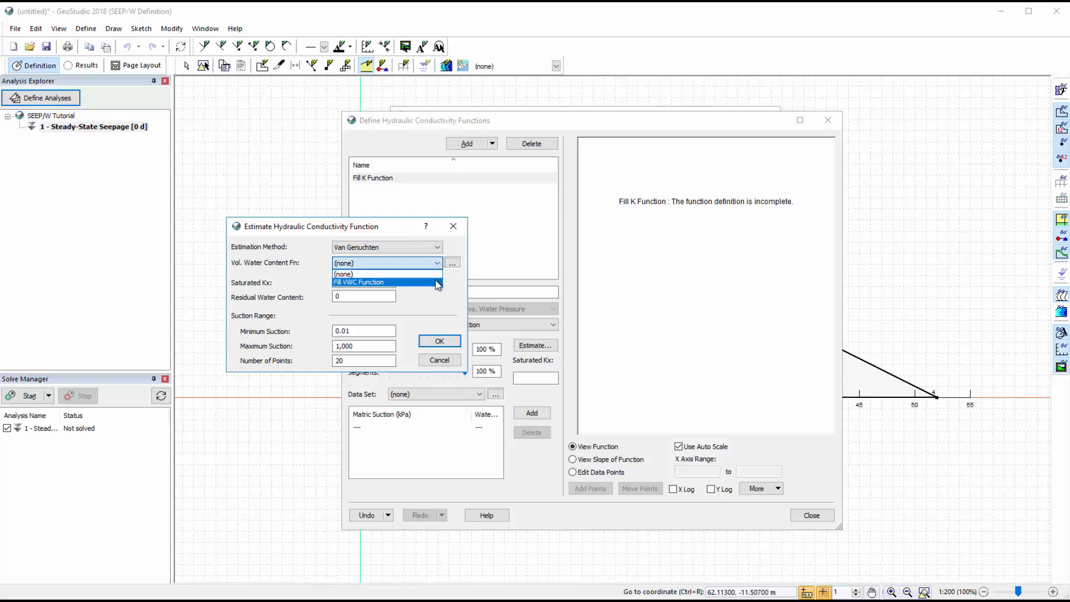
pyautogui.click(438, 283)
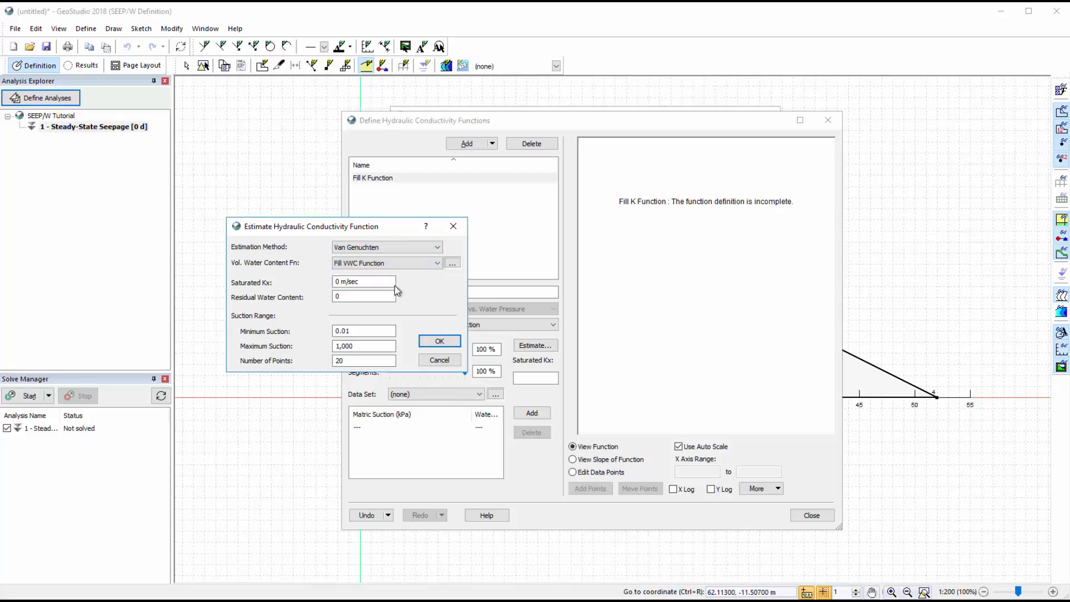
pyautogui.moveTo(340, 282); pyautogui.dragTo(333, 282)
pyautogui.write('1e-6')
pyautogui.press('Return')
pyautogui.click(340, 296)
pyautogui.write('.05')
pyautogui.click(424, 342)
# Step: View the conductivity curve on logarithmic X and Y axes with its editable data points shown
pyautogui.click(673, 489)
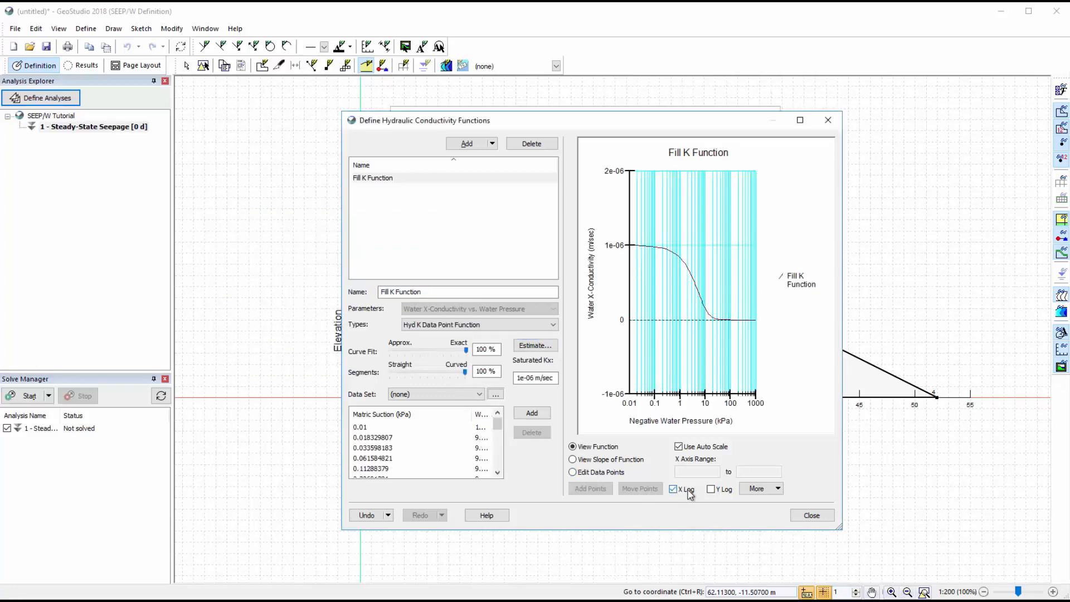
pyautogui.click(711, 489)
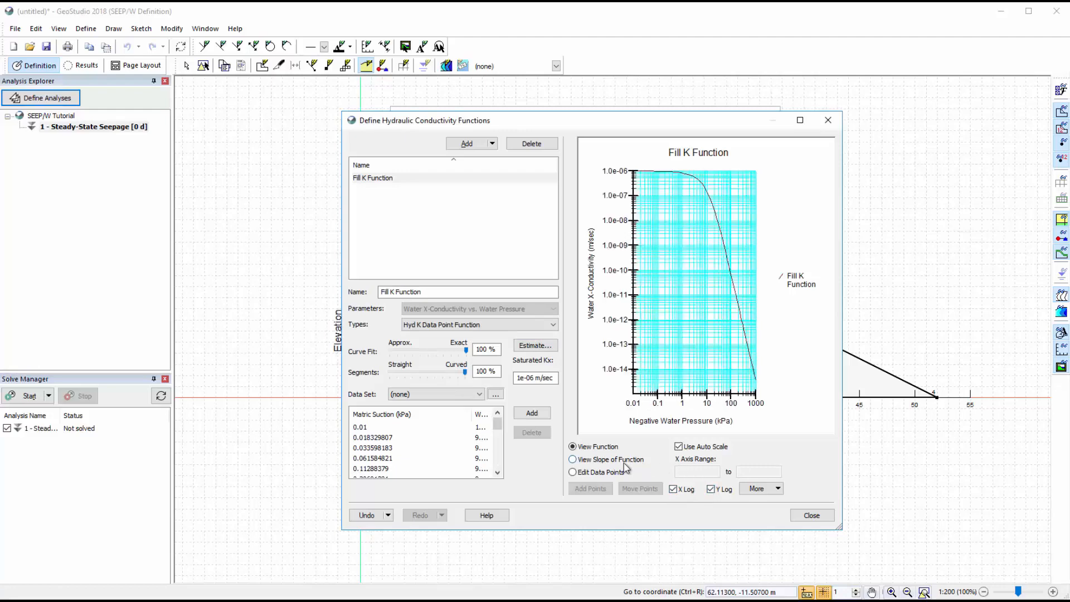
pyautogui.click(572, 472)
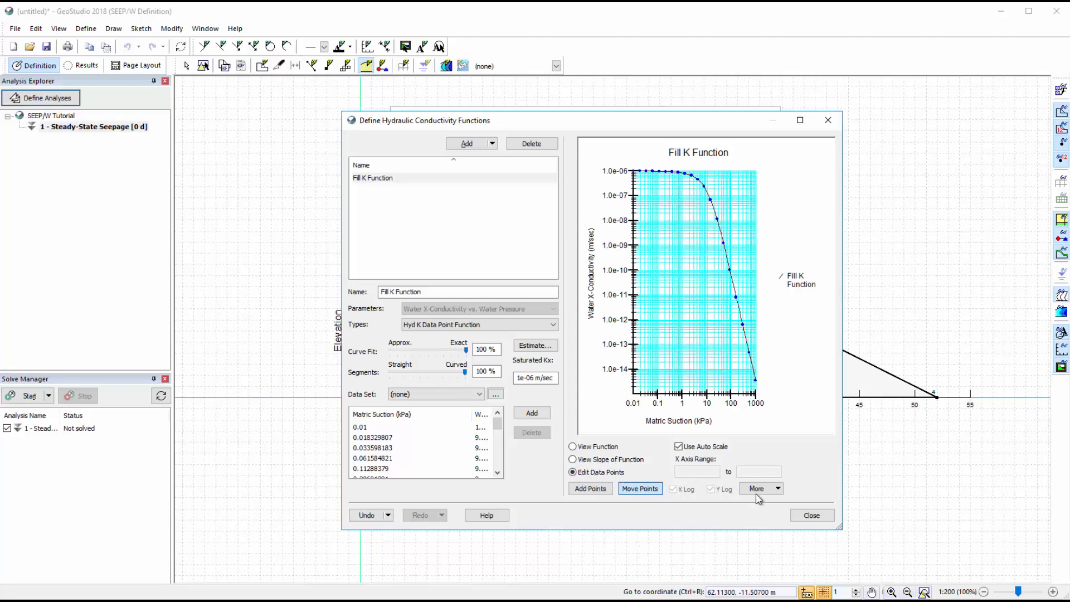
# Step: Assign Fill K Function as Embankment Fill's hydraulic conductivity function and finish the material definition
pyautogui.click(799, 524)
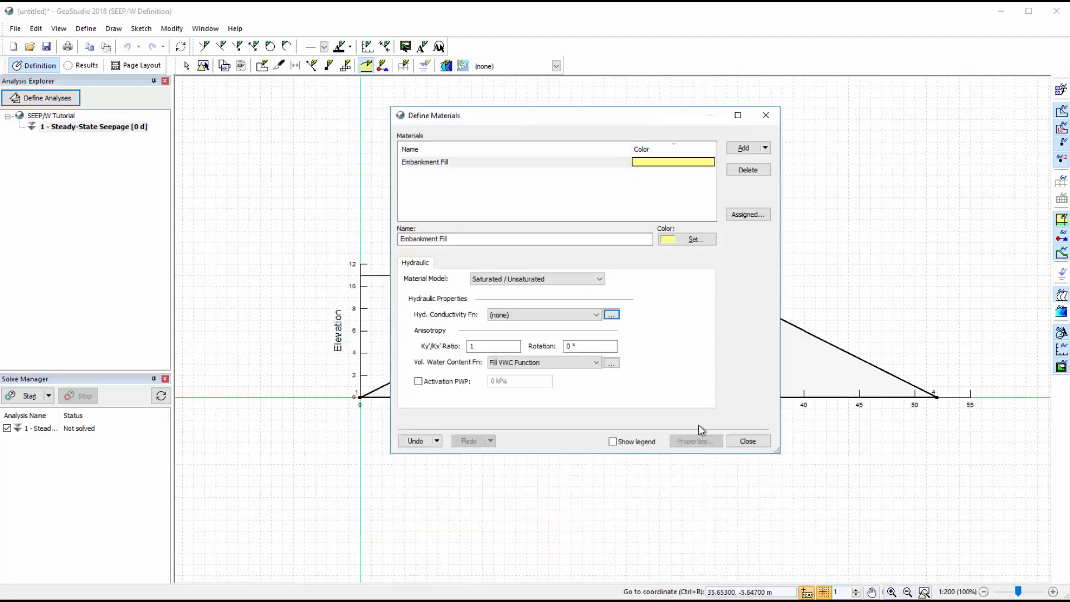
pyautogui.click(596, 315)
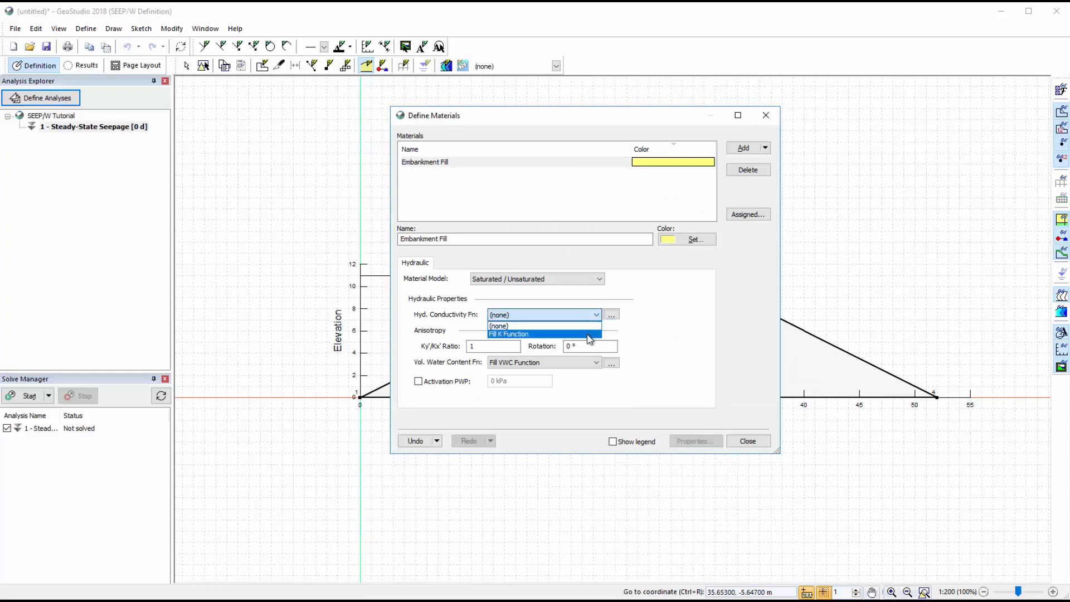
pyautogui.click(590, 334)
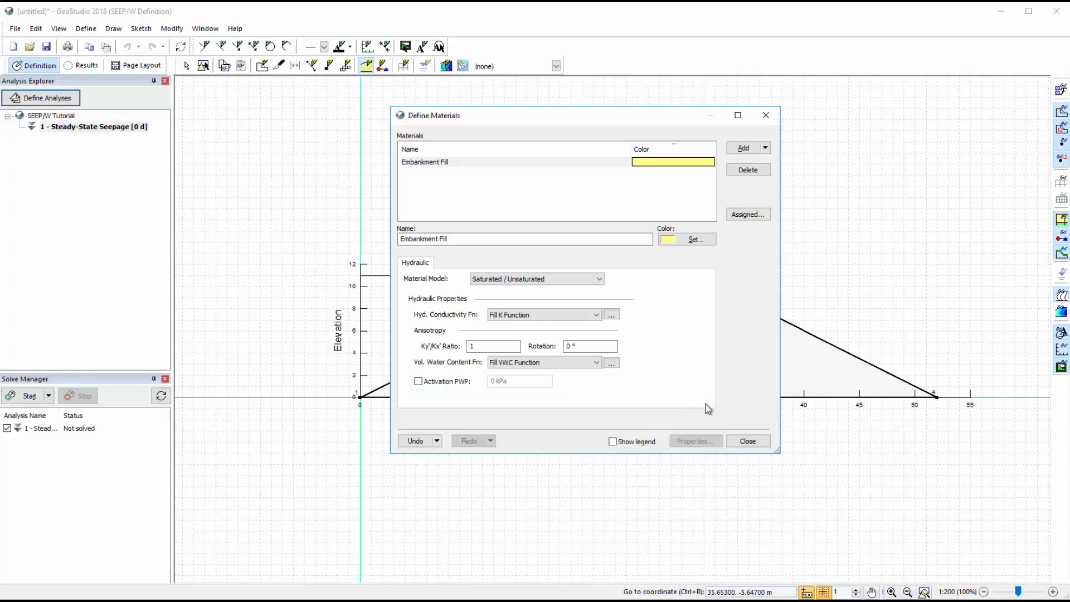
pyautogui.click(748, 441)
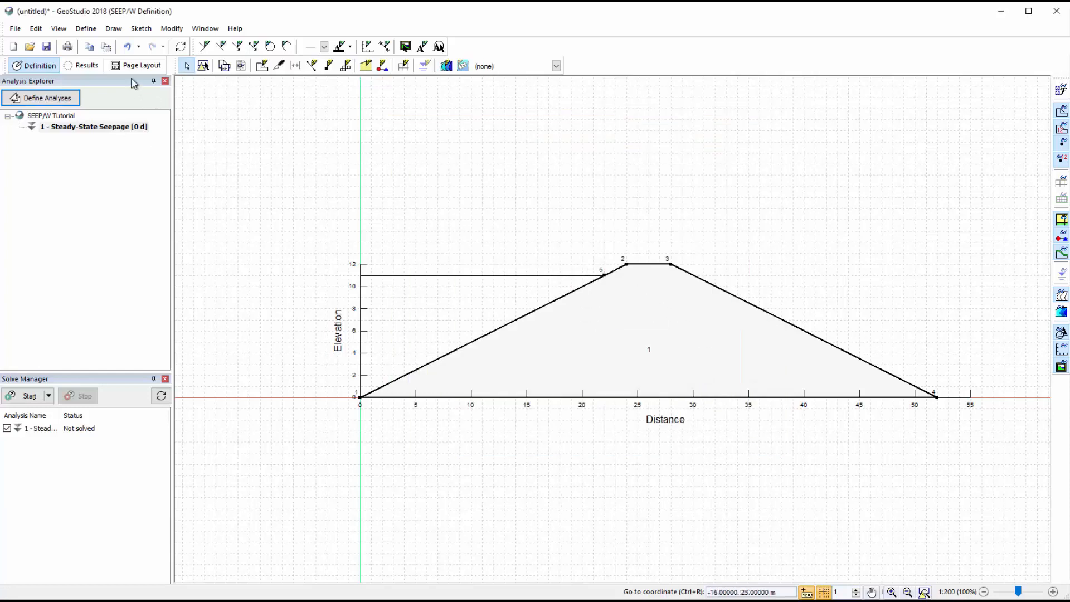
# Step: Assign the Embankment Fill material to the dam's region
pyautogui.click(114, 28)
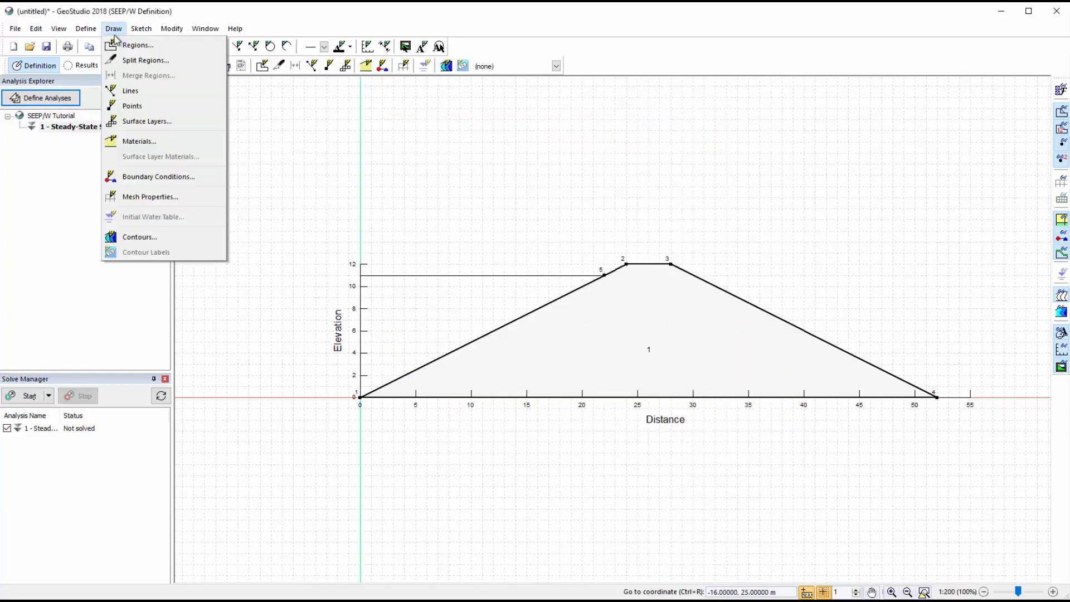
pyautogui.click(134, 142)
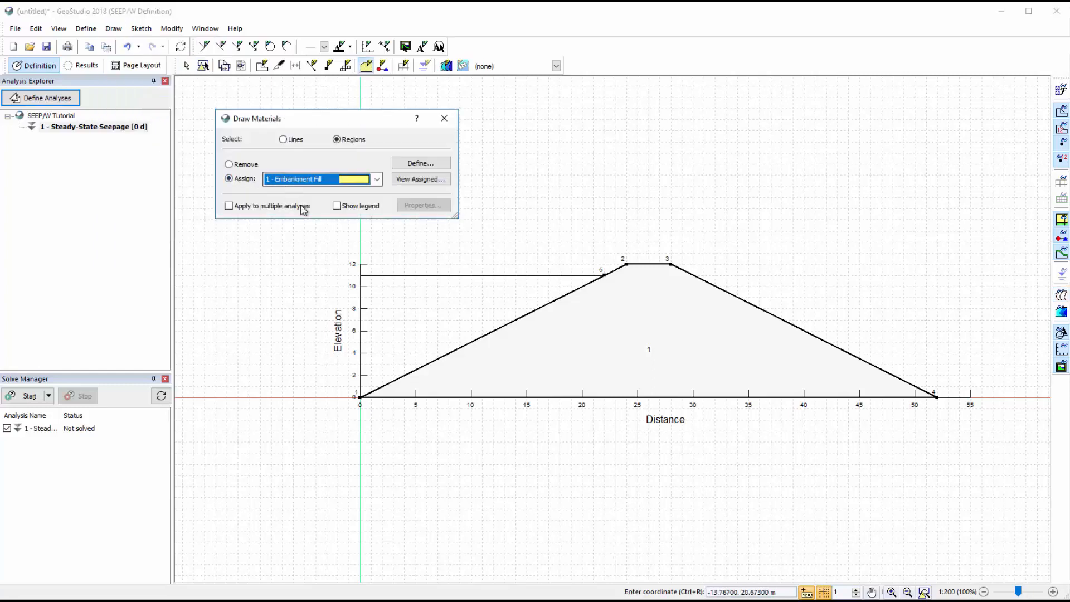
pyautogui.click(628, 354)
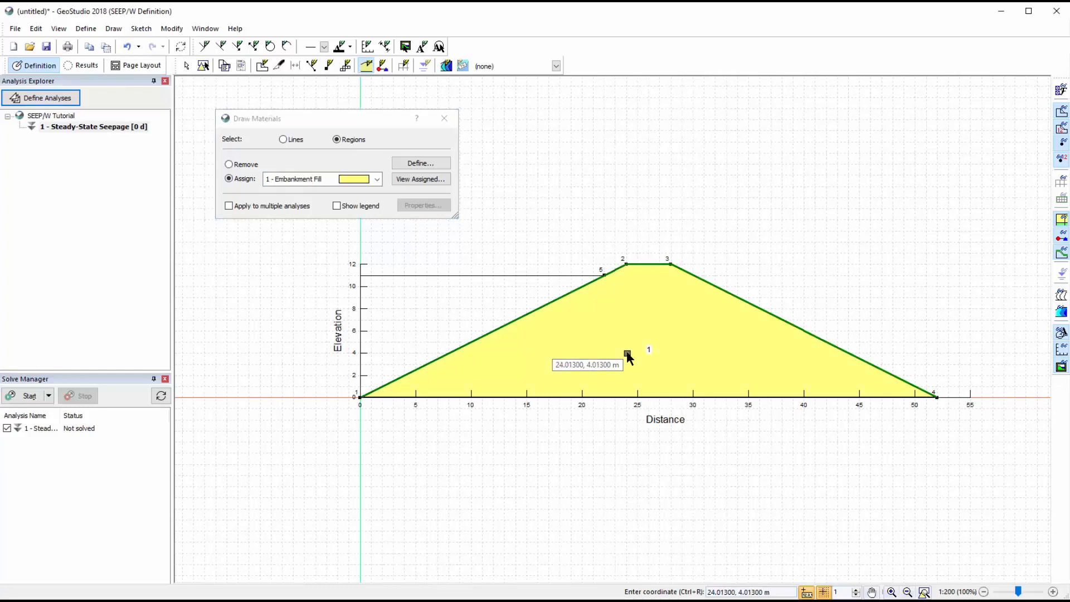
# Step: Finish the material assignment and review the default Drainage and Zero Pressure hydraulic boundary condition definitions
pyautogui.click(445, 118)
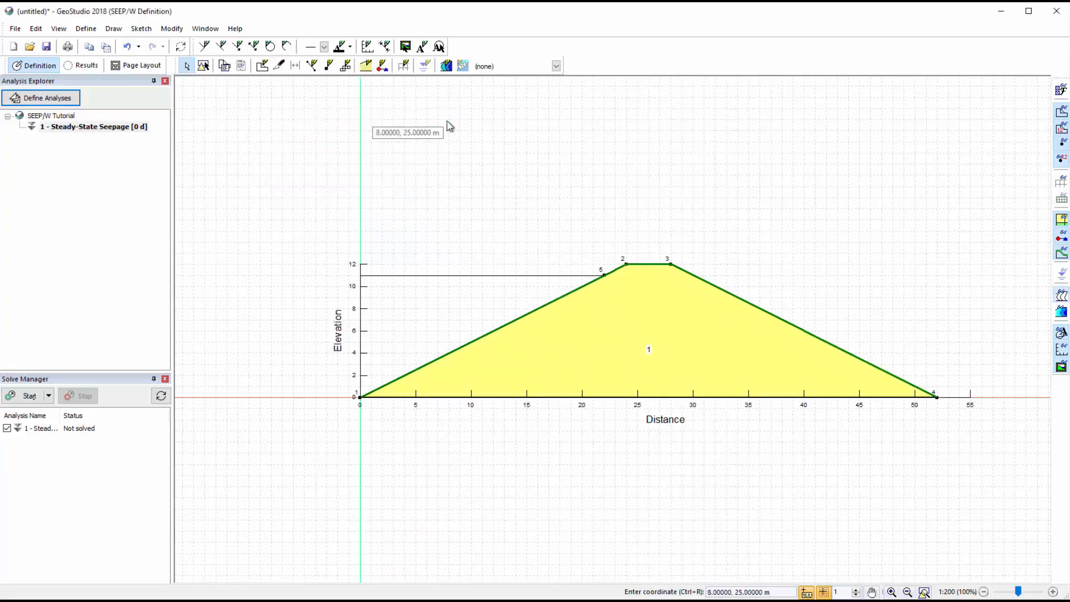
pyautogui.click(98, 31)
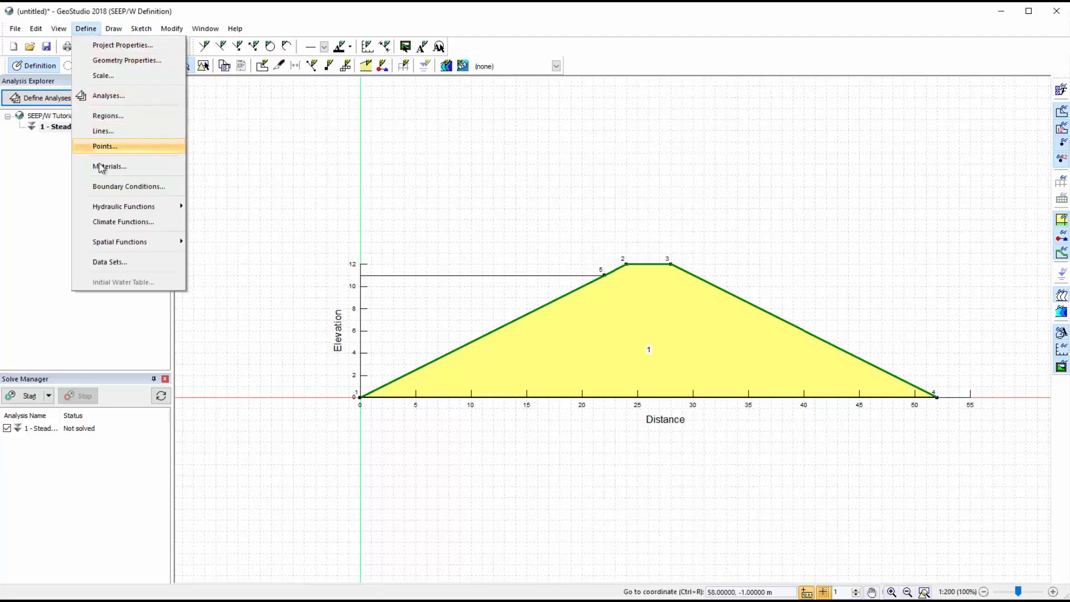
pyautogui.click(108, 187)
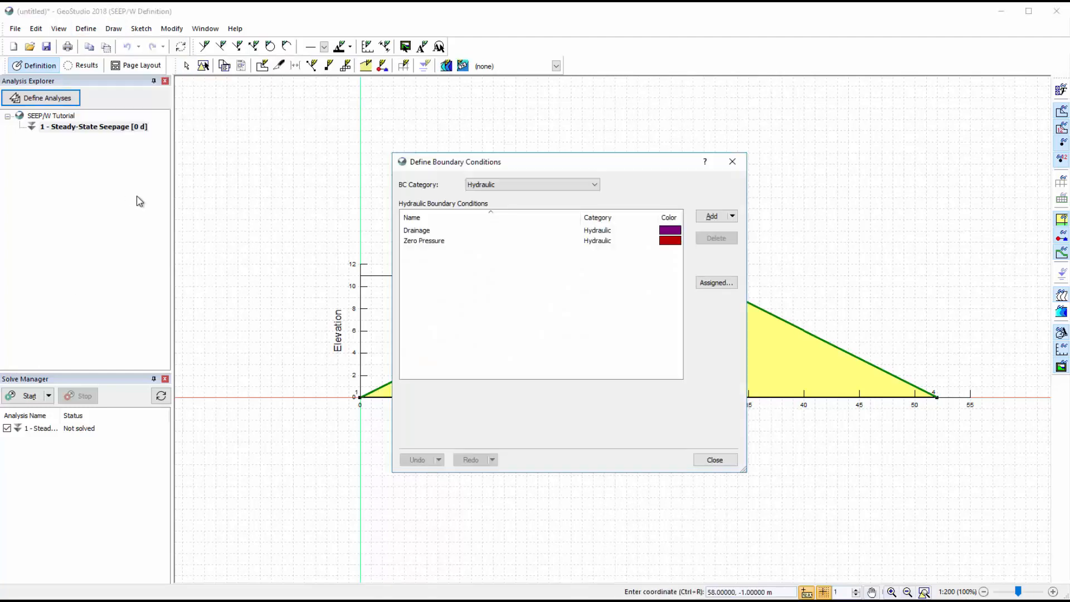
pyautogui.click(423, 231)
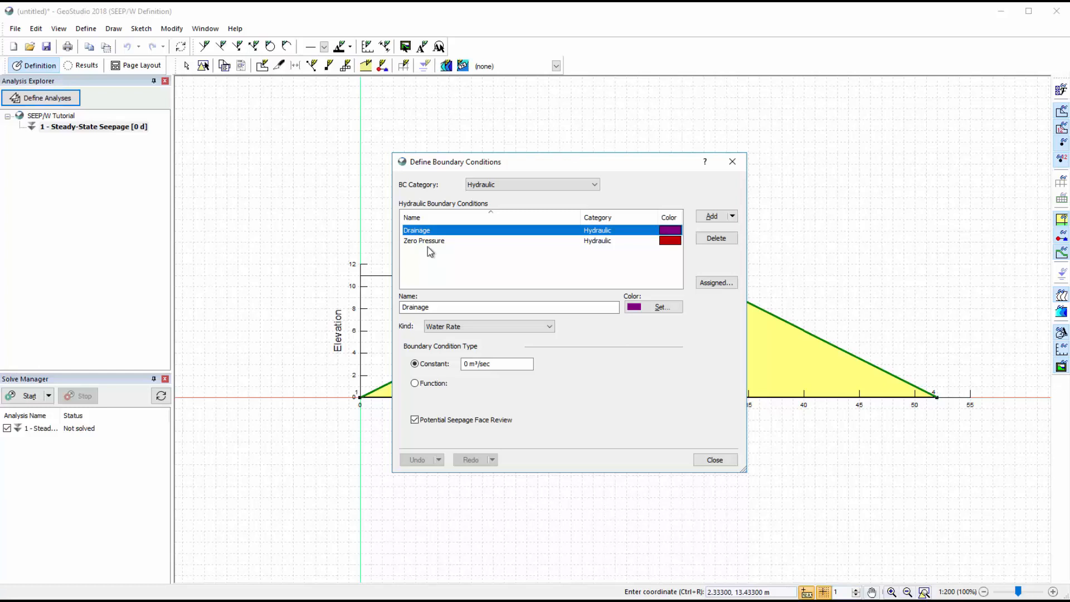
pyautogui.click(426, 241)
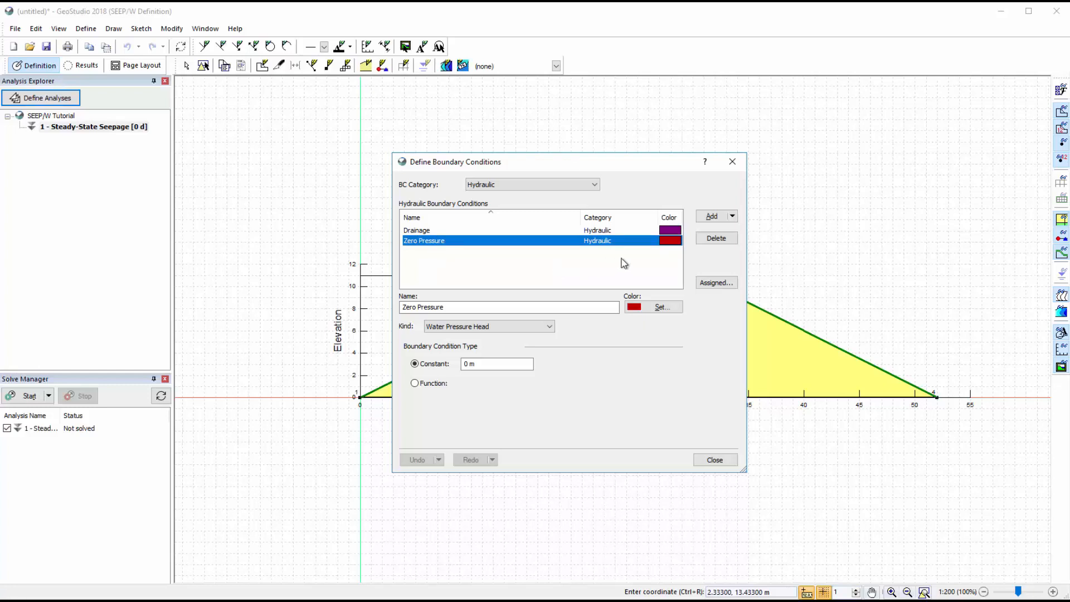
# Step: Add a hydraulic boundary condition named Reservoir, of kind Water Total Head with a constant value of 11 m
pyautogui.click(711, 216)
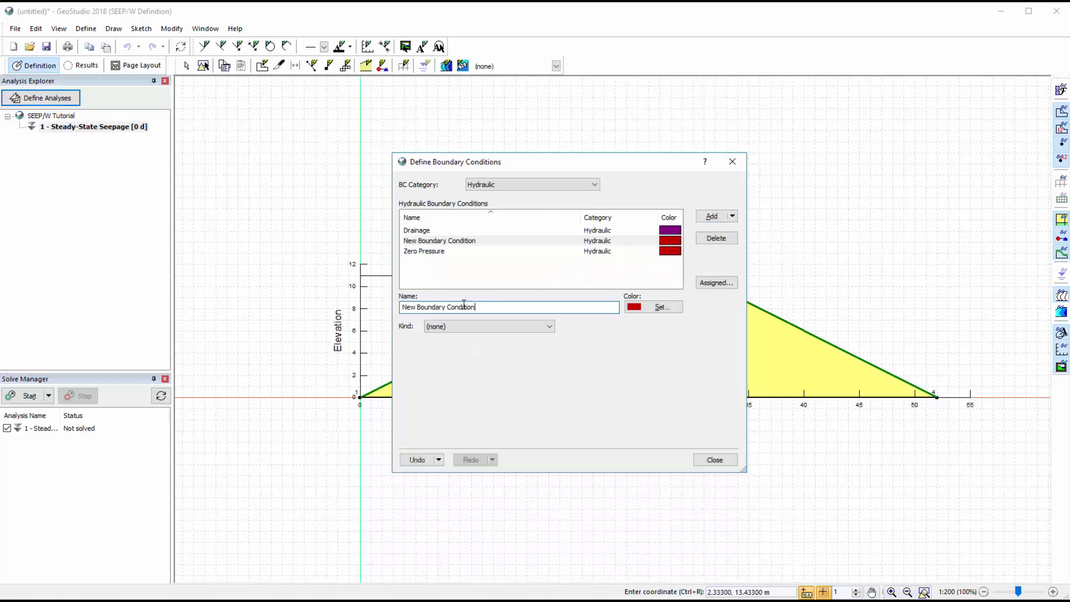
pyautogui.moveTo(477, 307); pyautogui.dragTo(383, 307)
pyautogui.write('Reserv')
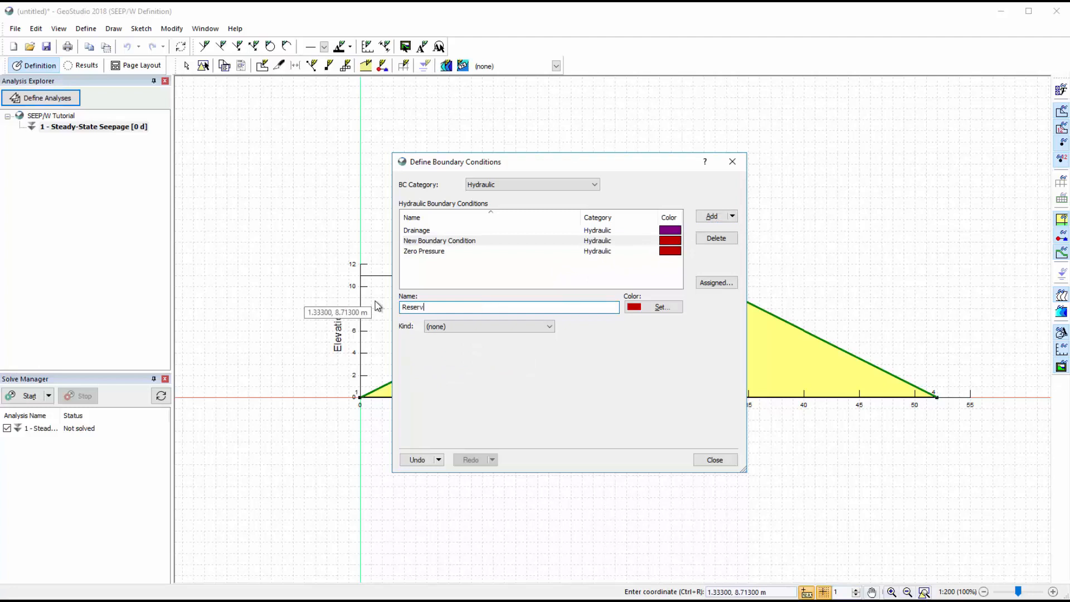
pyautogui.write('oir')
pyautogui.press('Return')
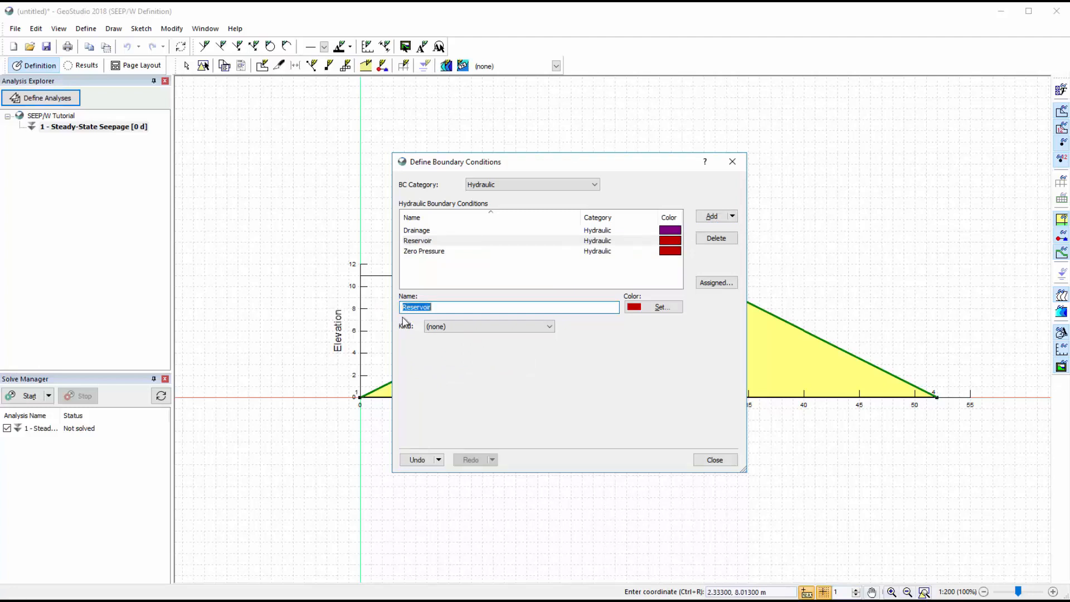
pyautogui.click(433, 326)
pyautogui.click(439, 345)
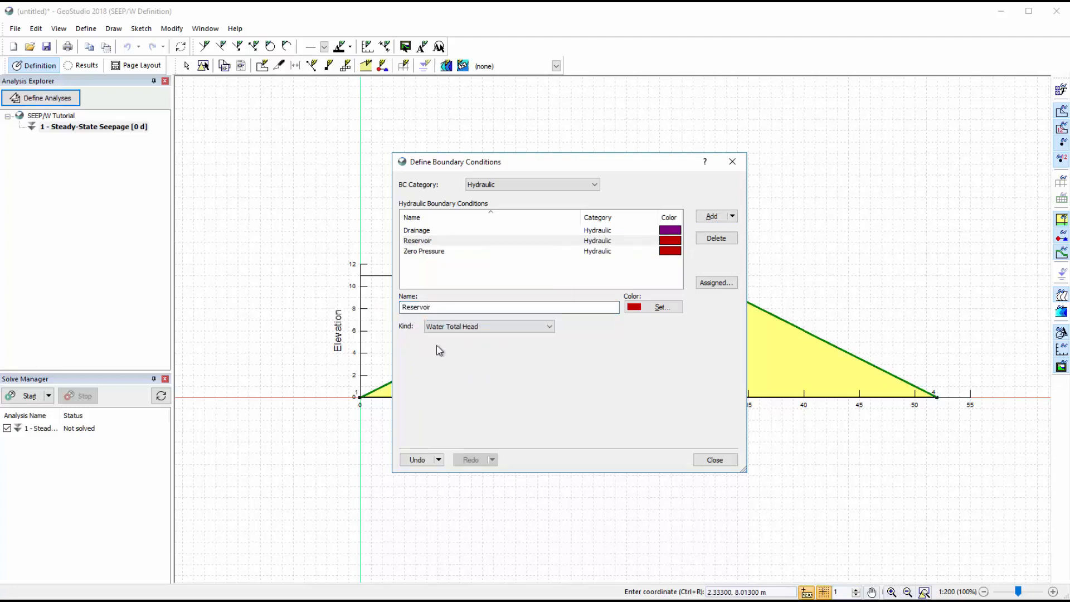
pyautogui.click(469, 362)
pyautogui.write('11')
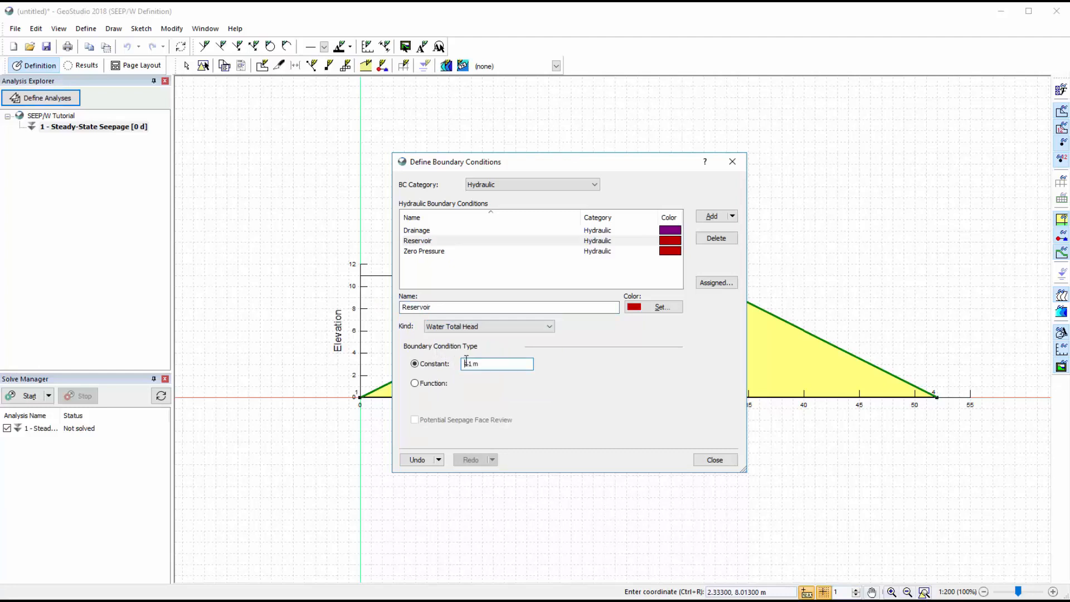
# Step: Set the Reservoir boundary condition's color to blue and finish defining boundary conditions
pyautogui.click(643, 310)
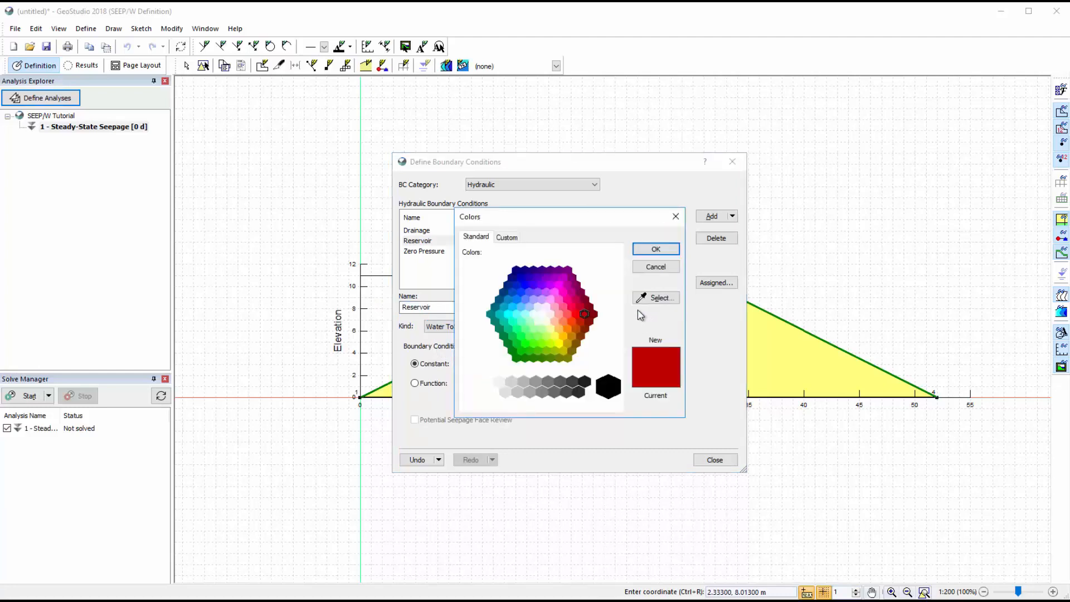
pyautogui.click(524, 286)
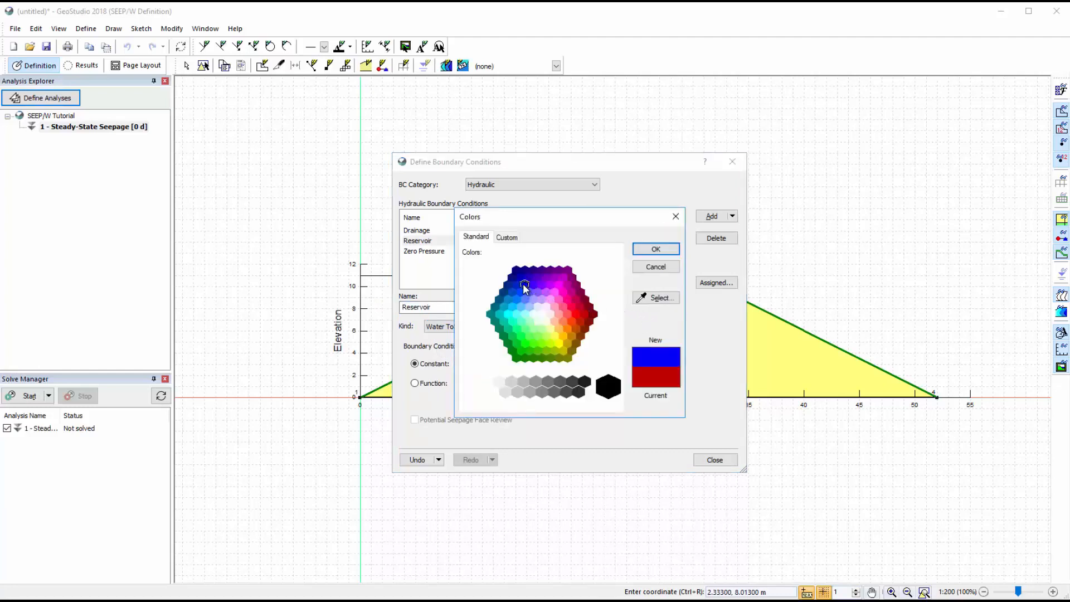
pyautogui.click(653, 250)
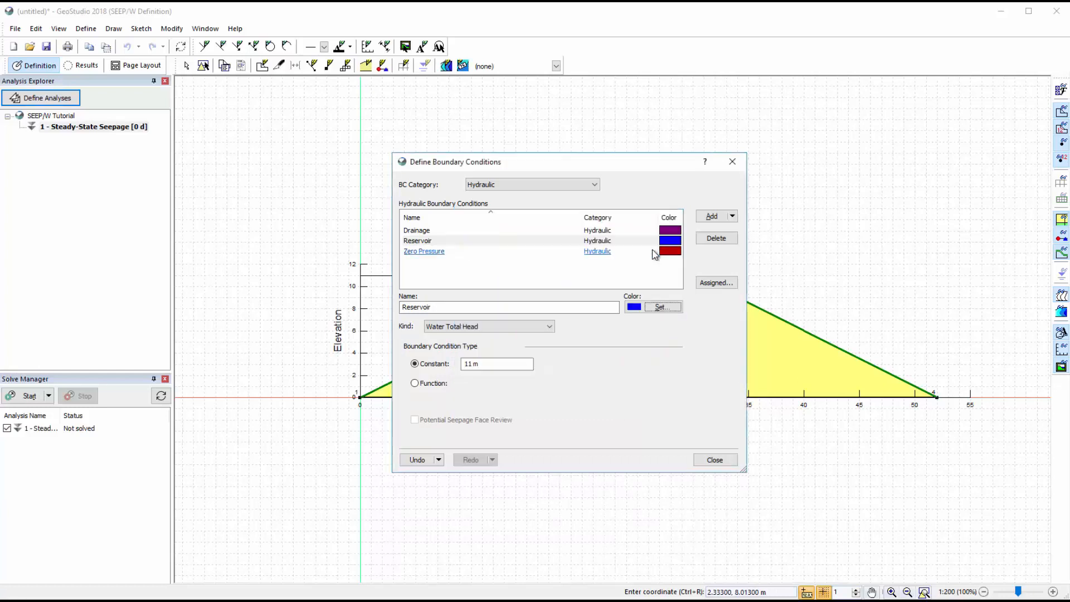
pyautogui.click(710, 464)
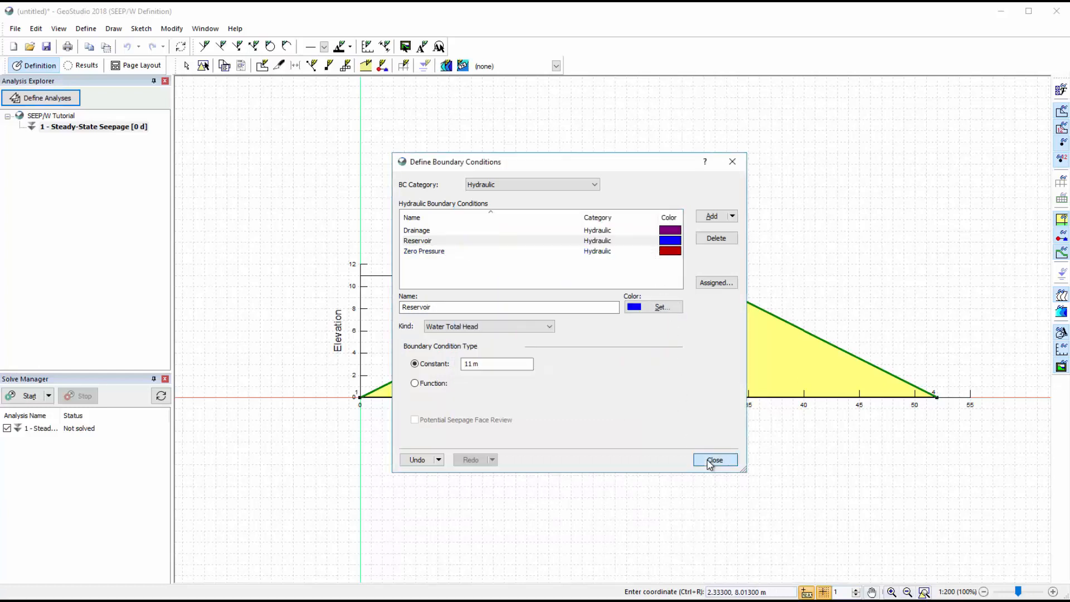
# Step: Assign the Reservoir boundary condition to the upstream slope line from the toe up to point 5
pyautogui.click(116, 29)
pyautogui.click(142, 176)
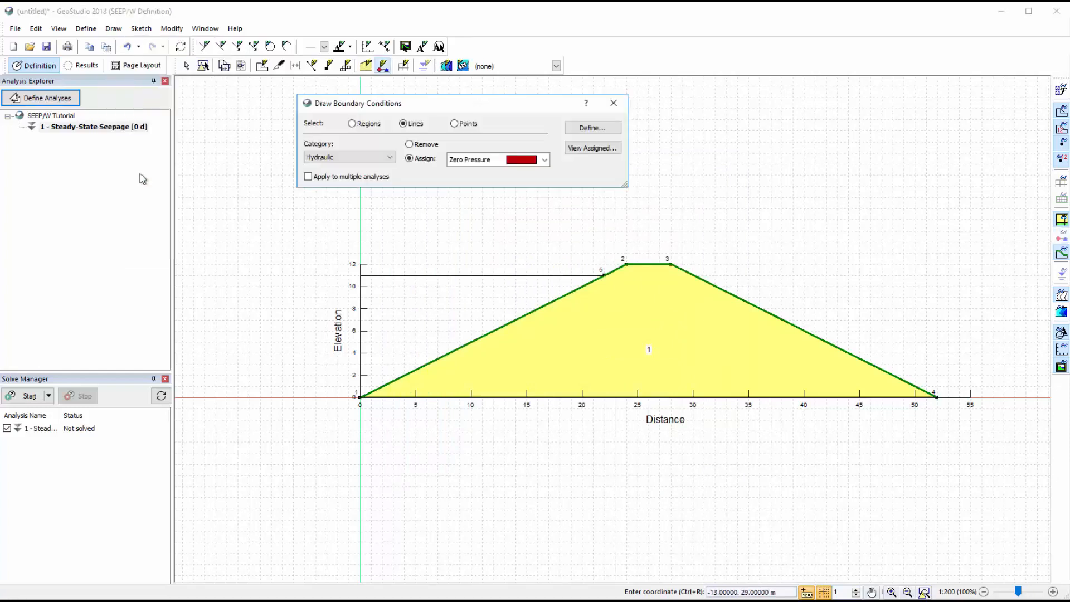
pyautogui.click(545, 160)
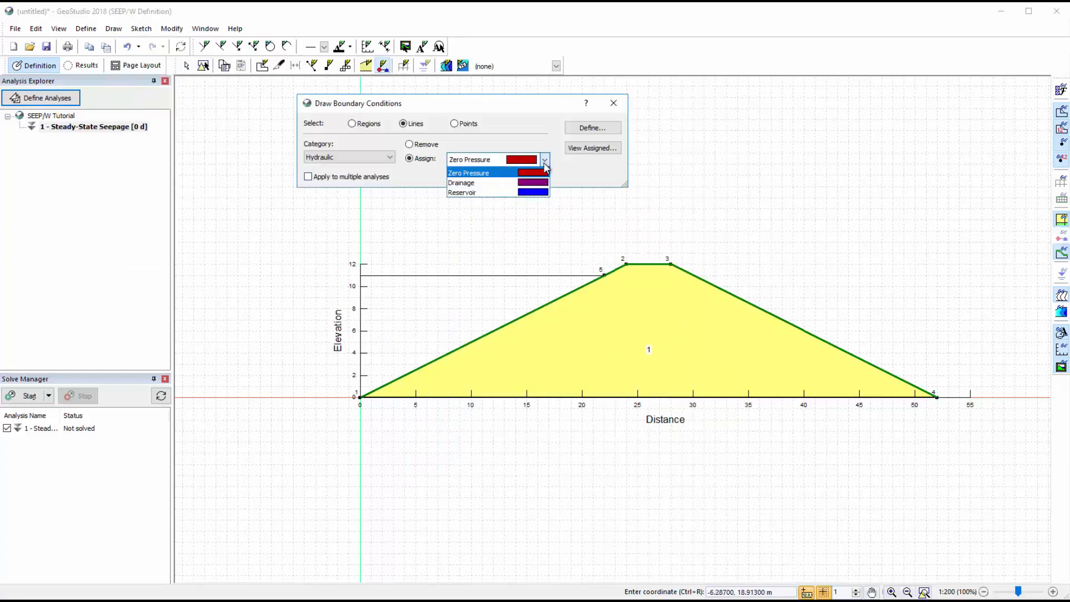
pyautogui.click(540, 191)
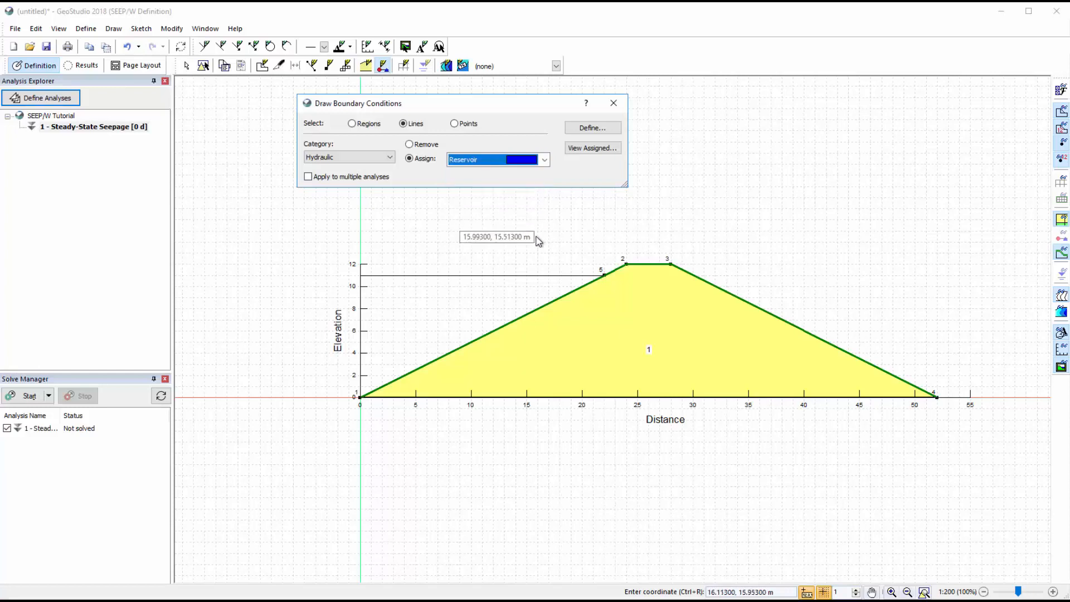
pyautogui.click(549, 305)
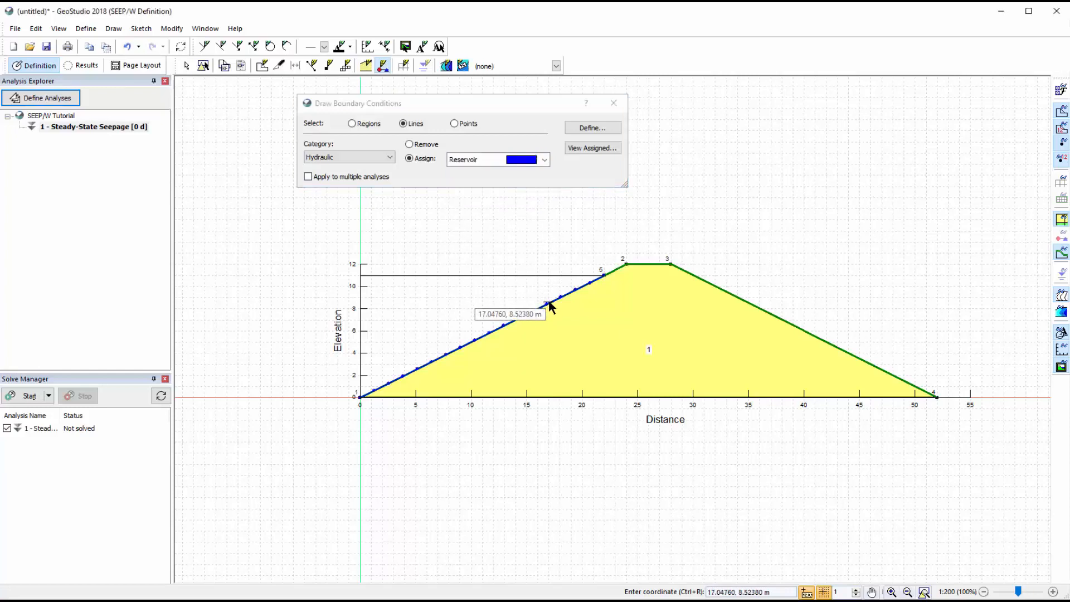
# Step: Assign the Drainage boundary condition to the downstream slope line between points 3 and 4
pyautogui.click(524, 161)
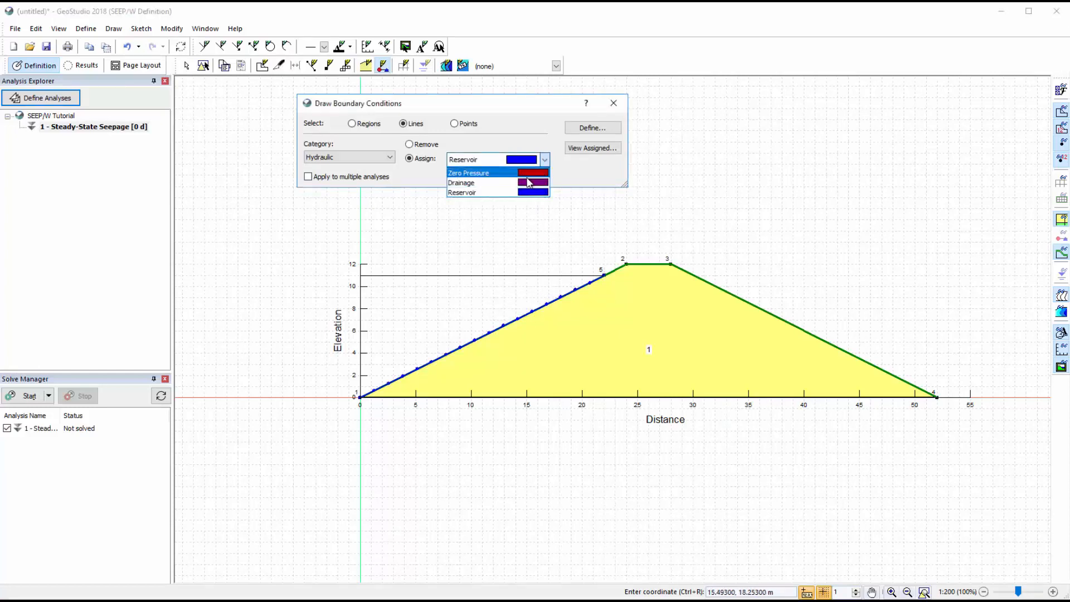
pyautogui.click(529, 182)
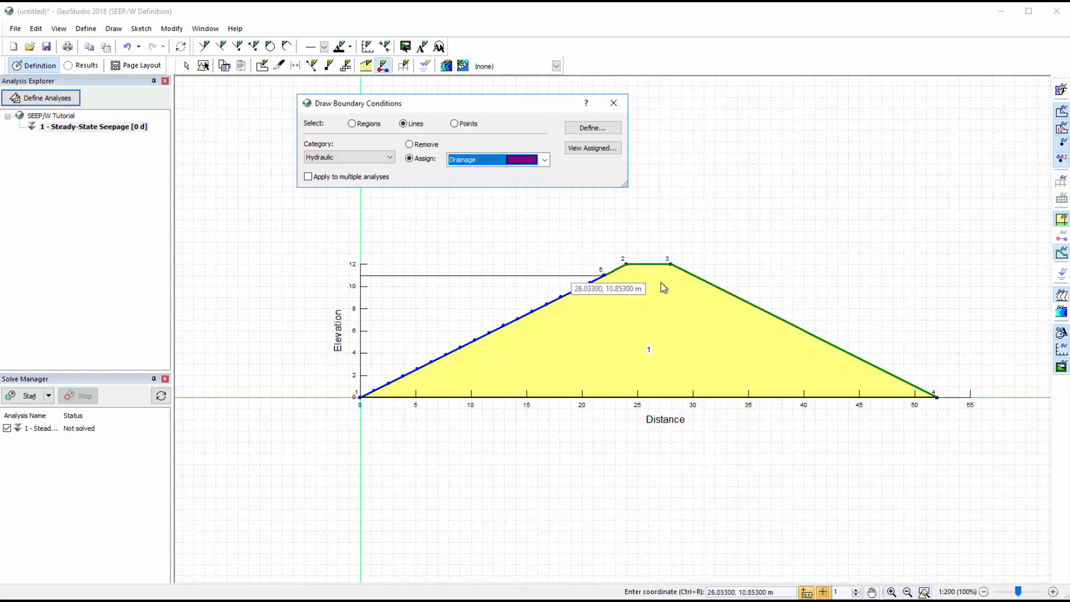
pyautogui.click(735, 300)
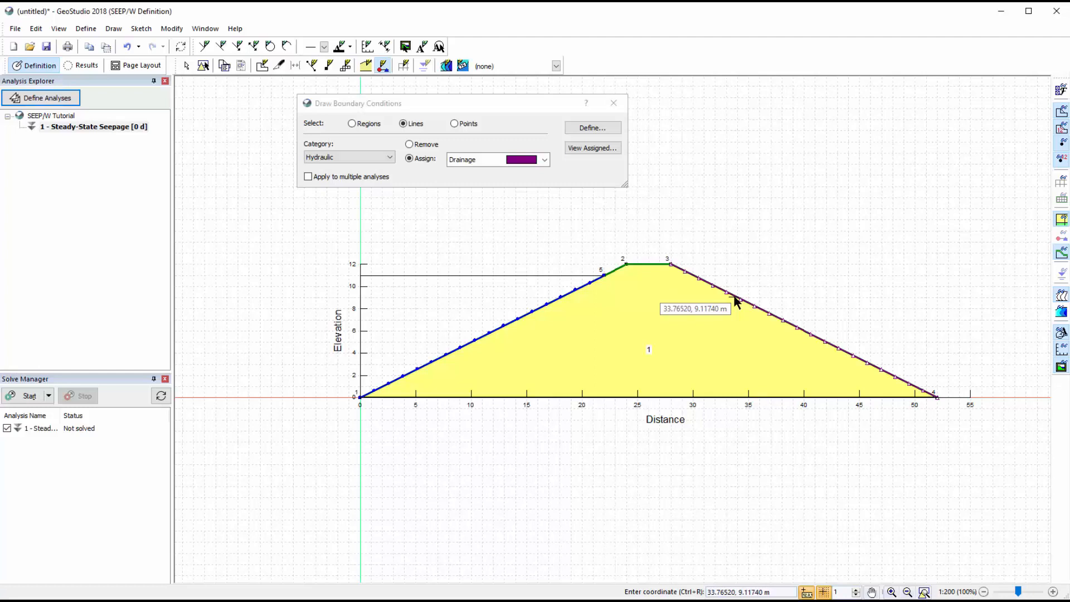
pyautogui.click(615, 104)
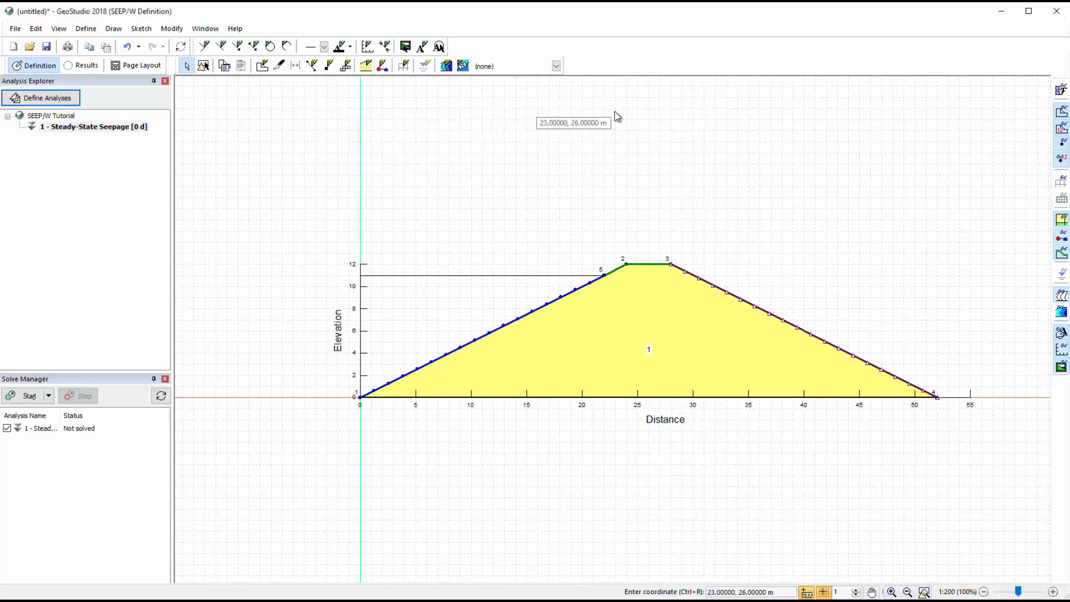
# Step: Set the mesh's approximate global element size to 1 m
pyautogui.click(404, 68)
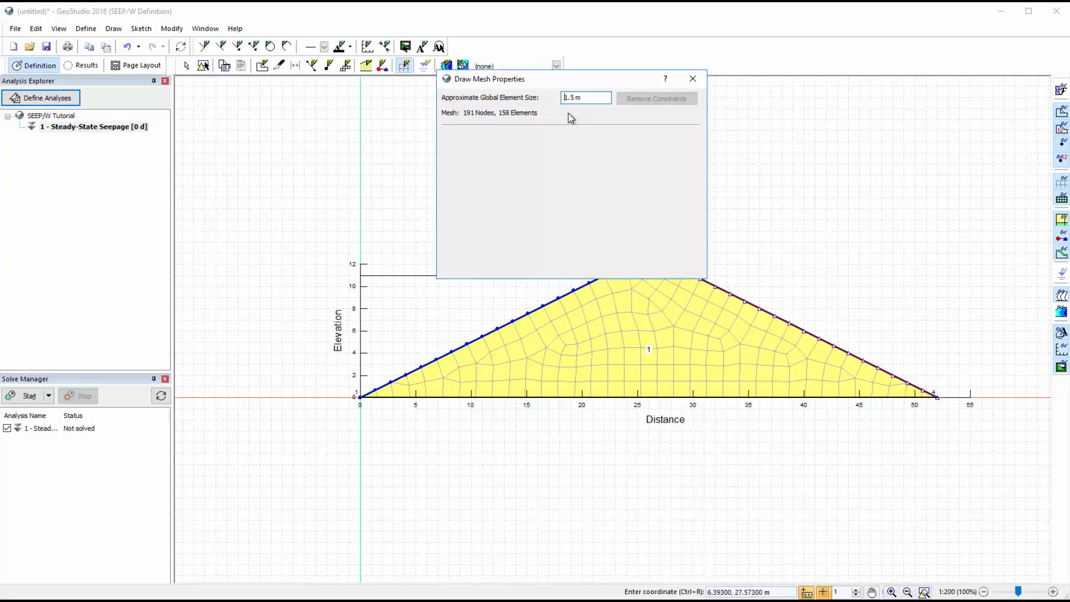
pyautogui.moveTo(574, 97); pyautogui.dragTo(558, 95)
pyautogui.write('1m')
pyautogui.press('Return')
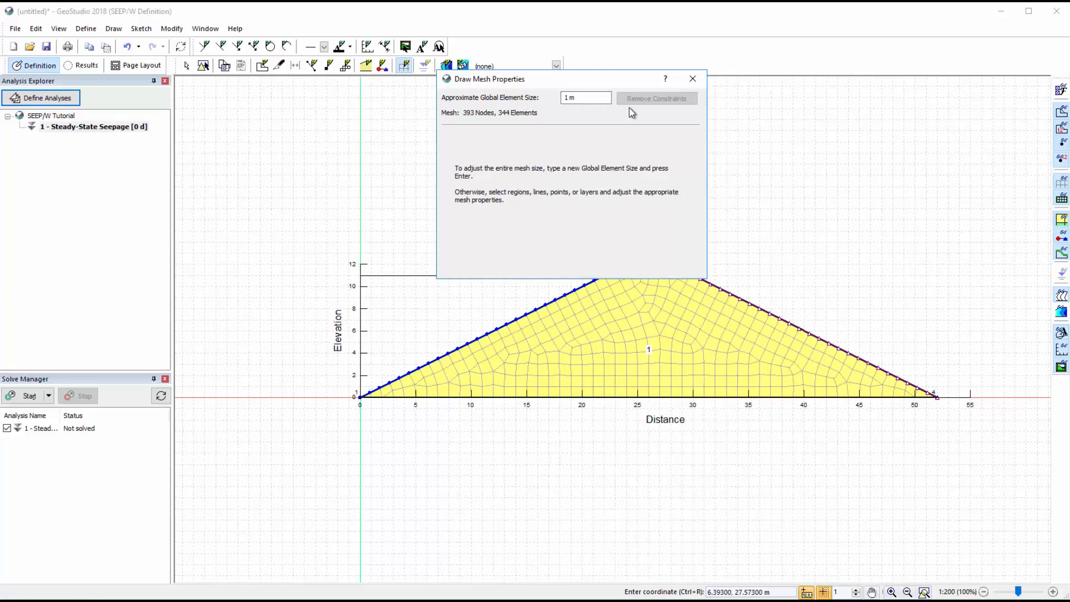
# Step: Examine the mesh properties of the dam region and the downstream slope line, keeping their settings
pyautogui.click(655, 314)
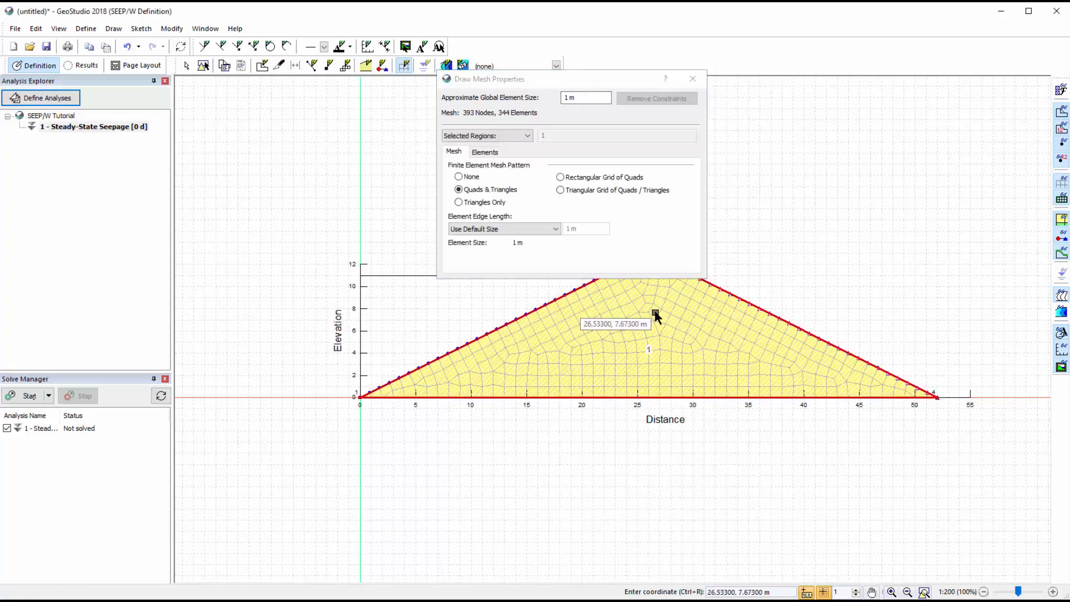
pyautogui.click(740, 300)
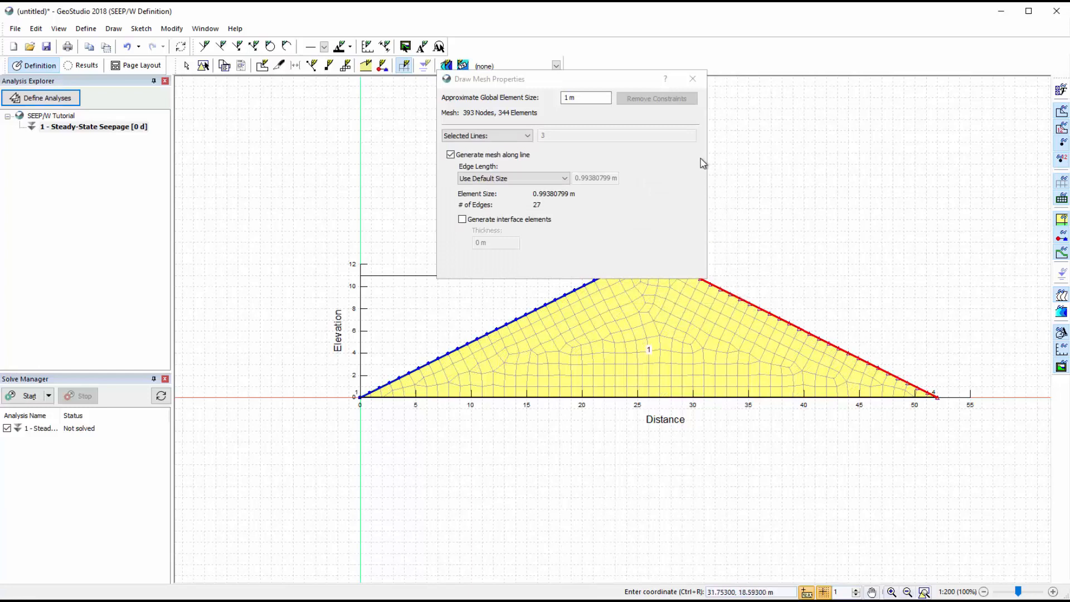
pyautogui.click(691, 82)
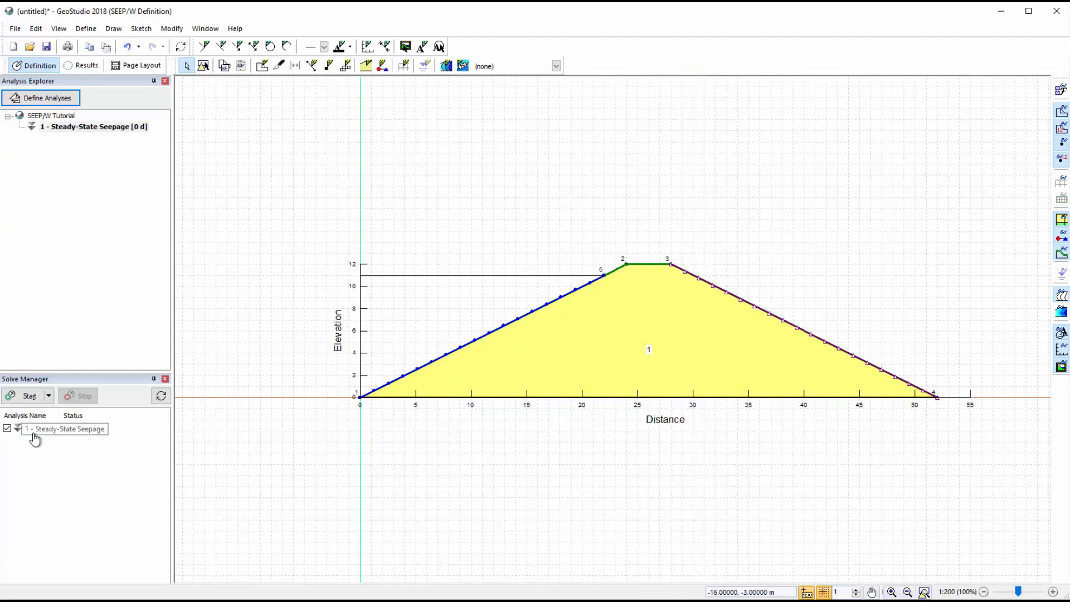
# Step: Solve the steady-state seepage analysis and display the Pore-Water Pressure contours in the results
pyautogui.click(27, 397)
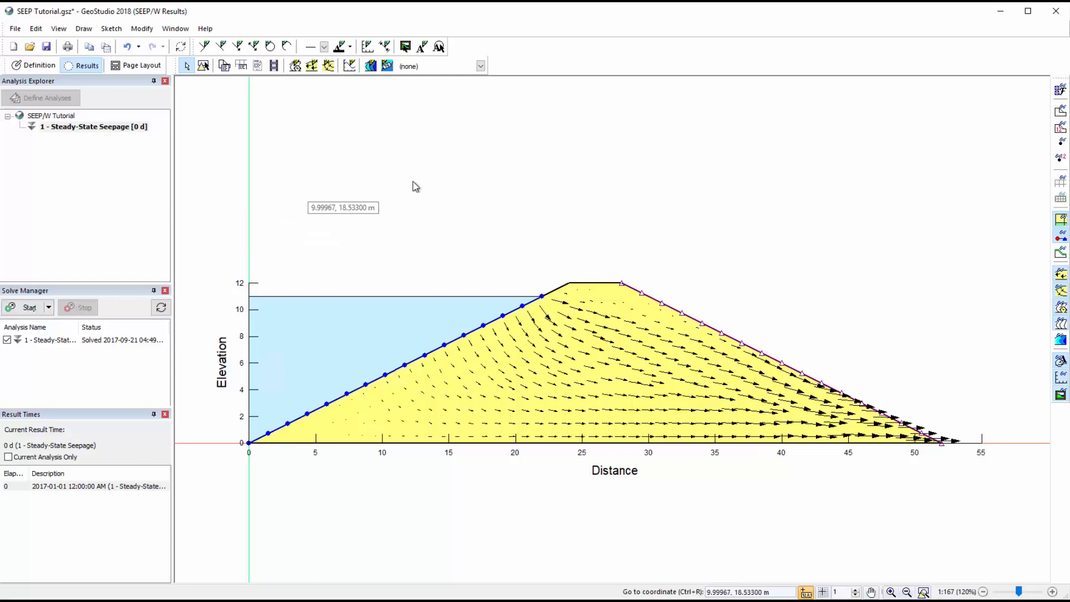
pyautogui.click(481, 67)
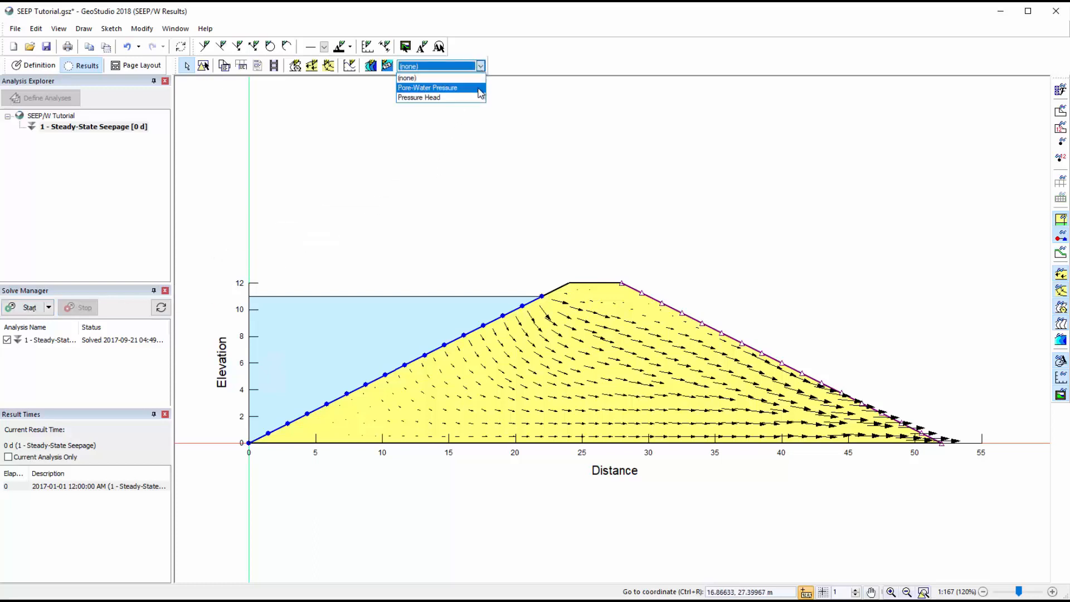
pyautogui.click(478, 86)
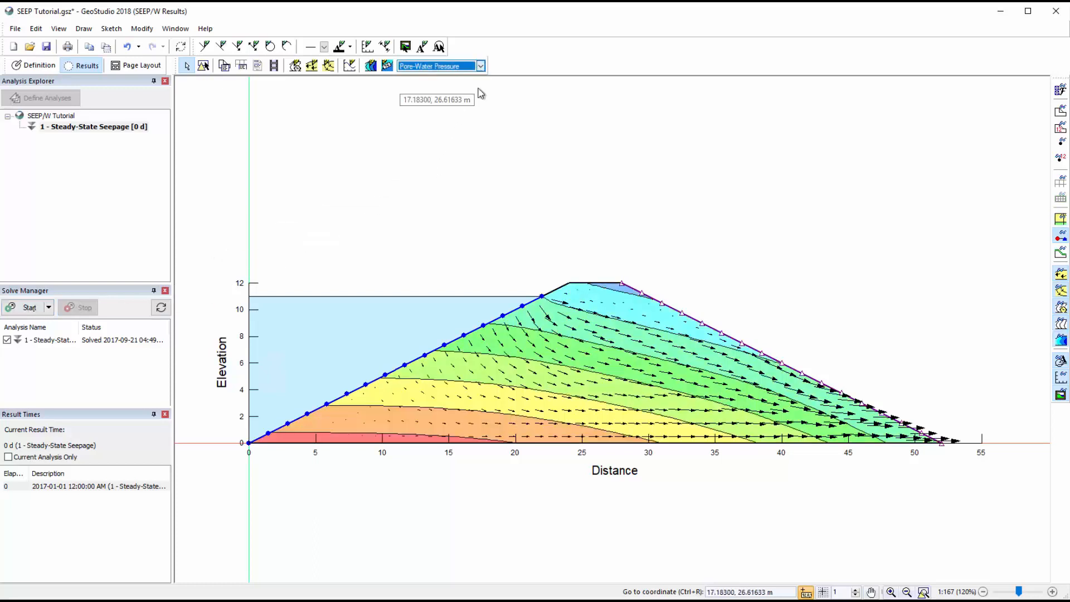
# Step: Add a contour named Total Head with Water Total Head as its parameter, and show its legend
pyautogui.click(371, 66)
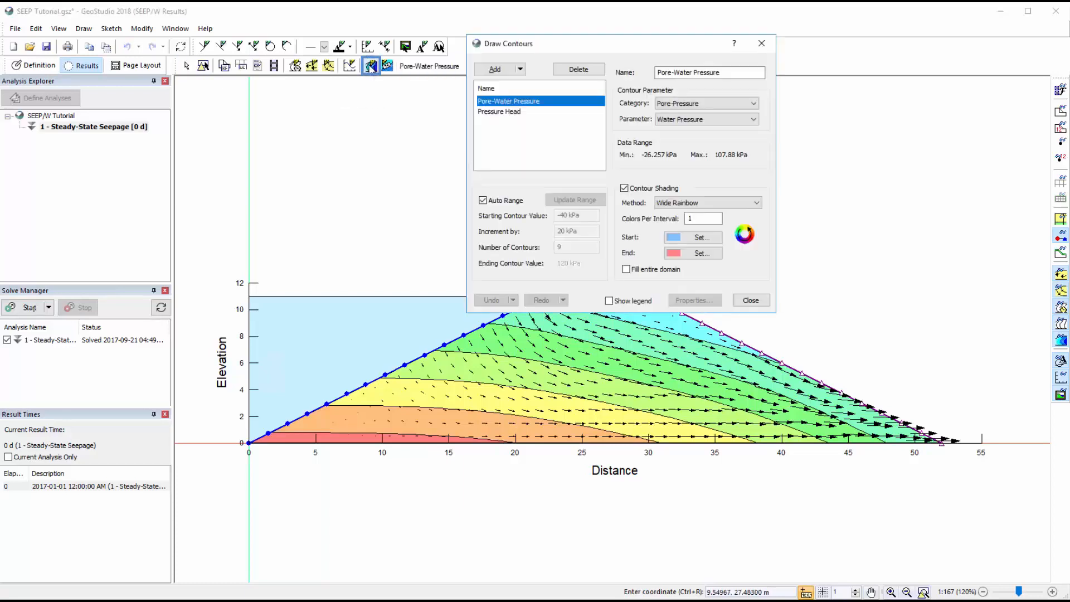
pyautogui.click(494, 69)
pyautogui.moveTo(706, 74); pyautogui.dragTo(650, 74)
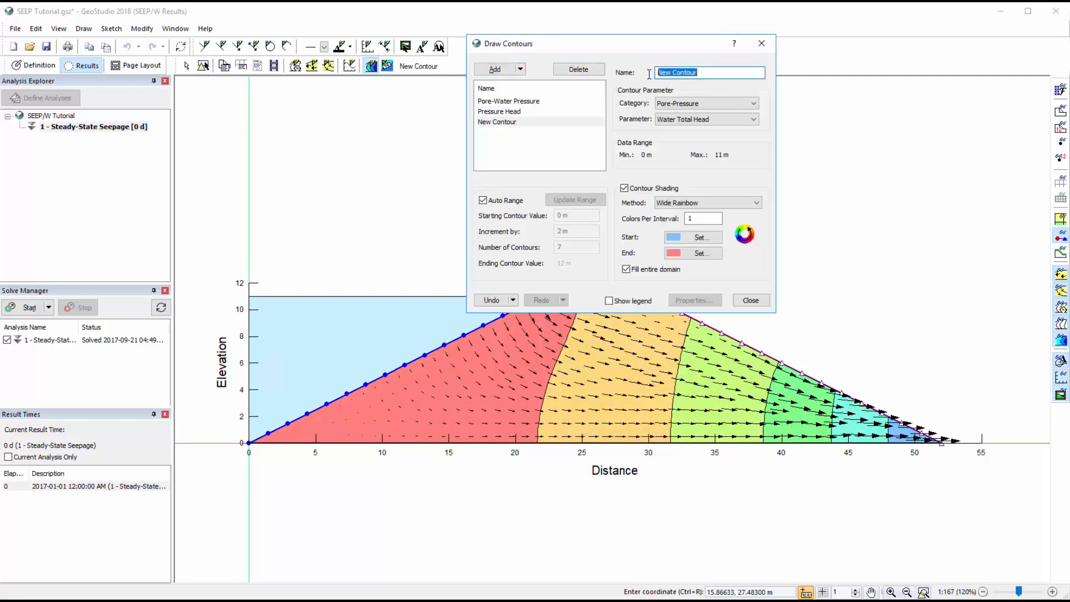
pyautogui.write('Total Head')
pyautogui.press('Return')
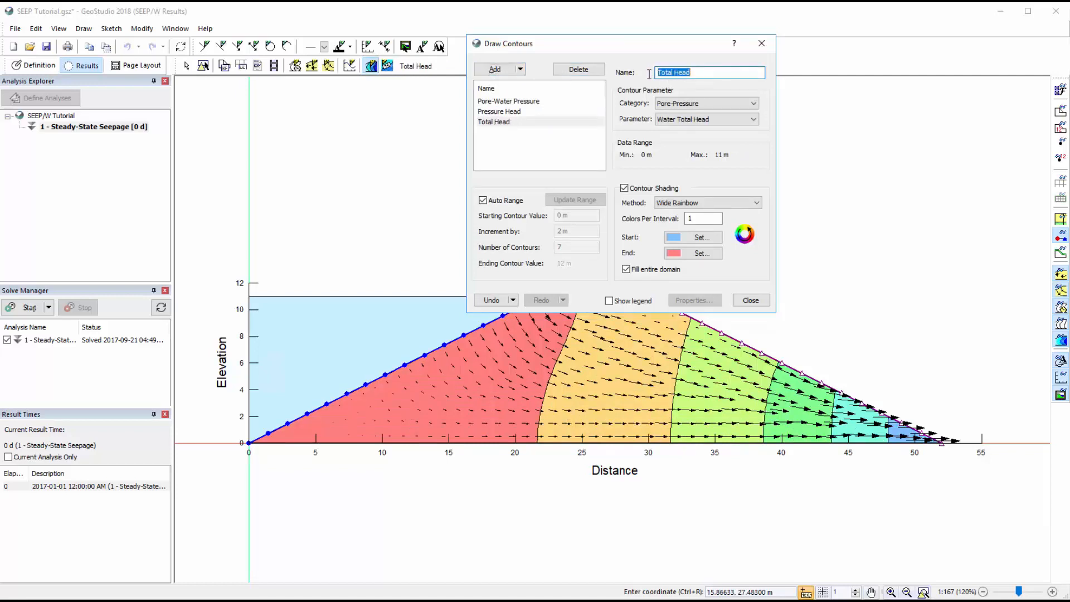
pyautogui.click(674, 103)
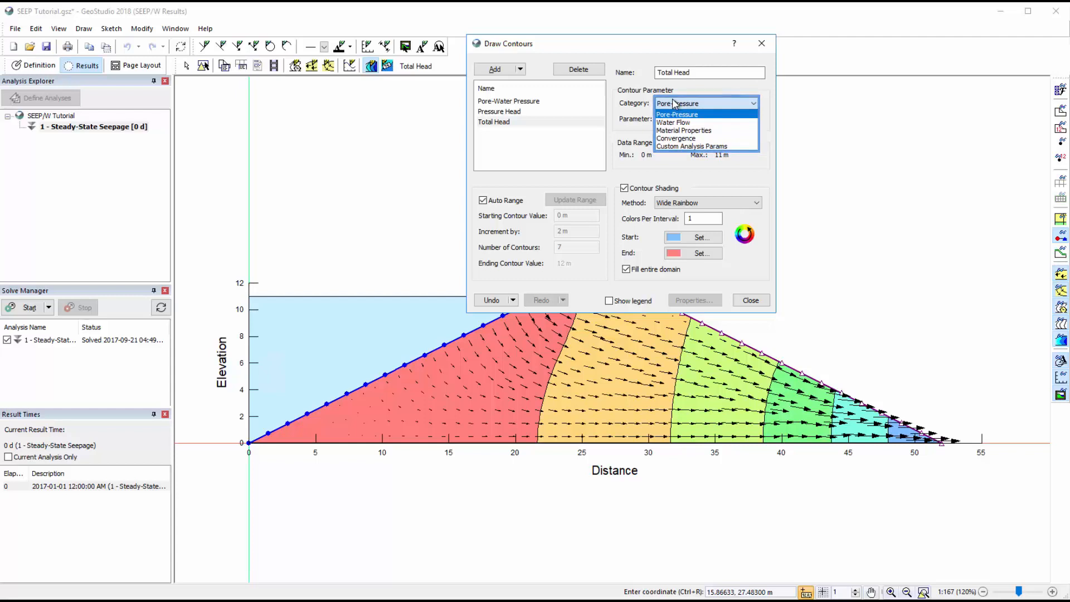
pyautogui.click(675, 103)
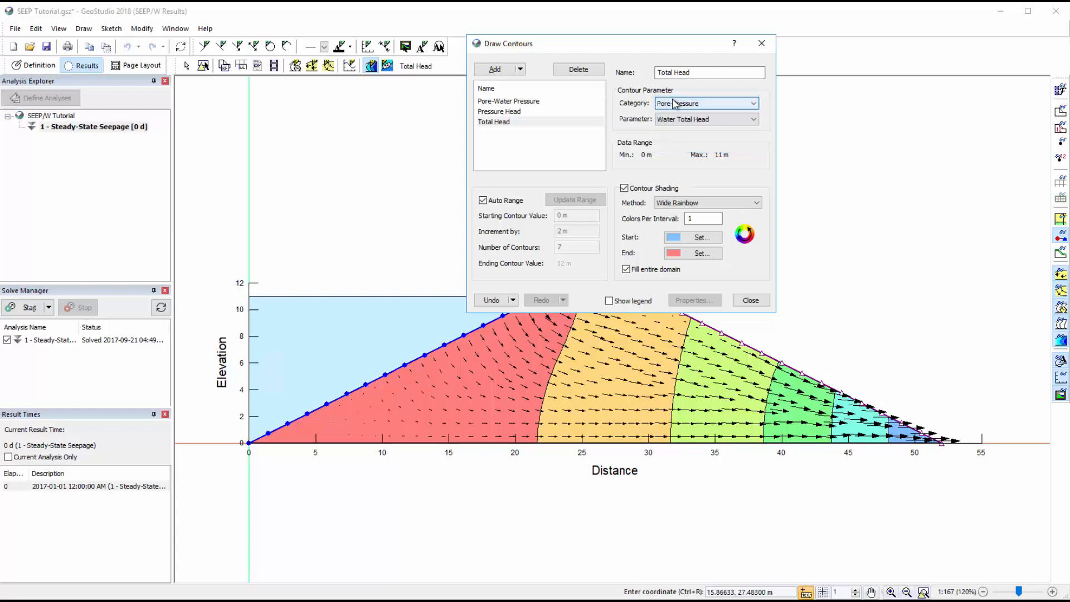
pyautogui.click(609, 300)
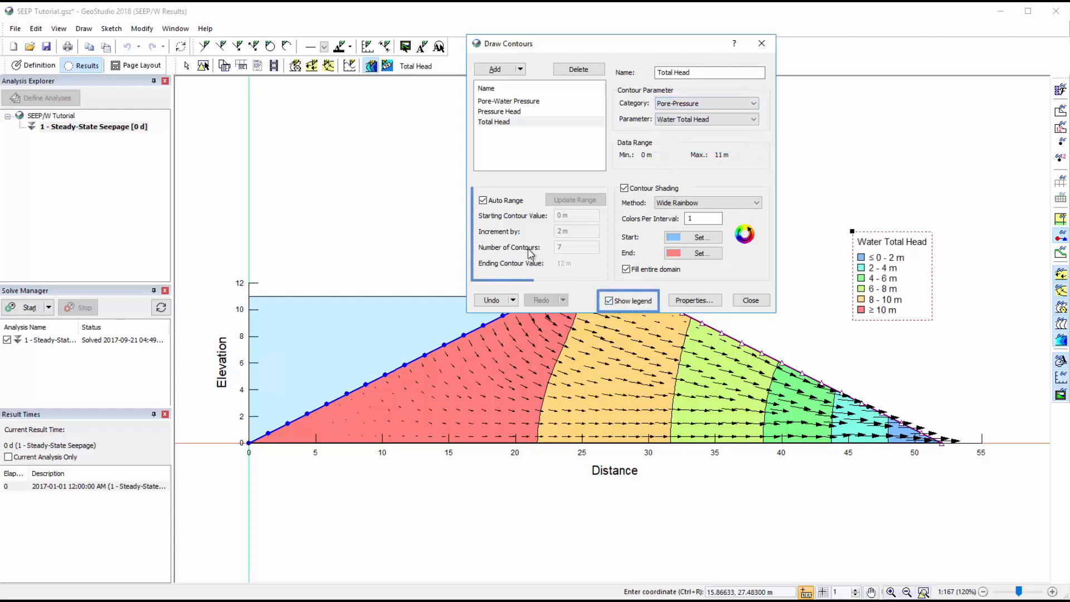
# Step: Turn off the Total Head contour's automatic range, and set its increment to 1 m and the number of contours to 12
pyautogui.click(482, 200)
pyautogui.doubleClick(560, 231)
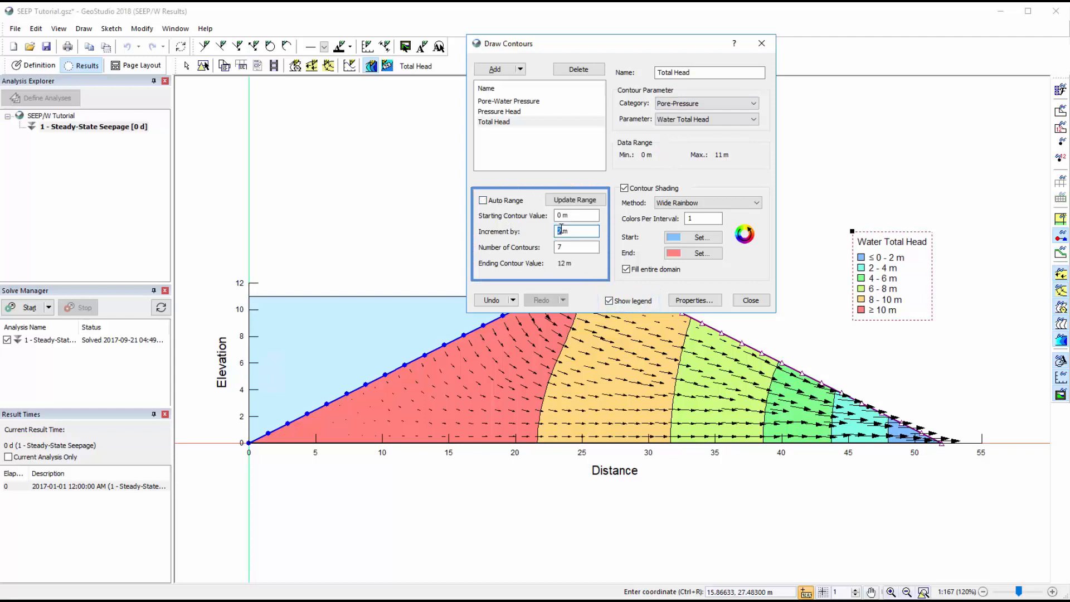
pyautogui.doubleClick(559, 247)
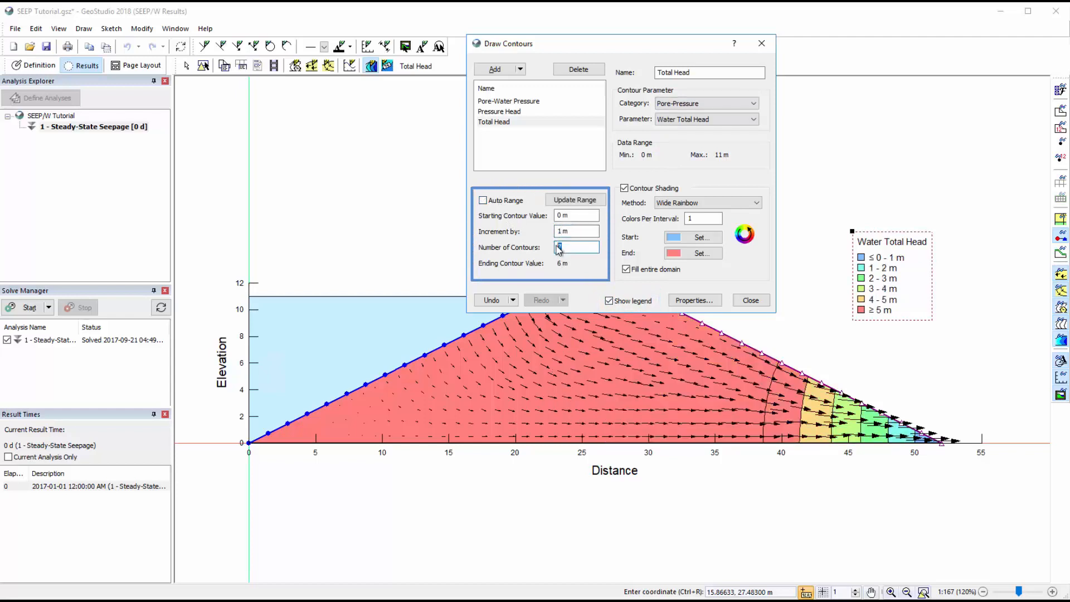
pyautogui.write('12')
pyautogui.press('Return')
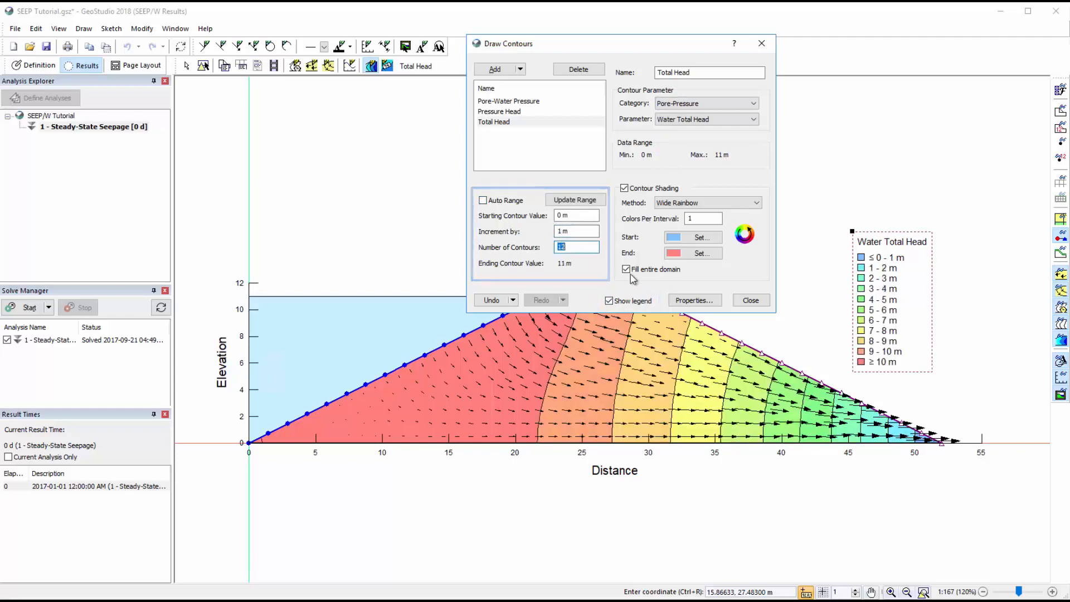
pyautogui.click(752, 300)
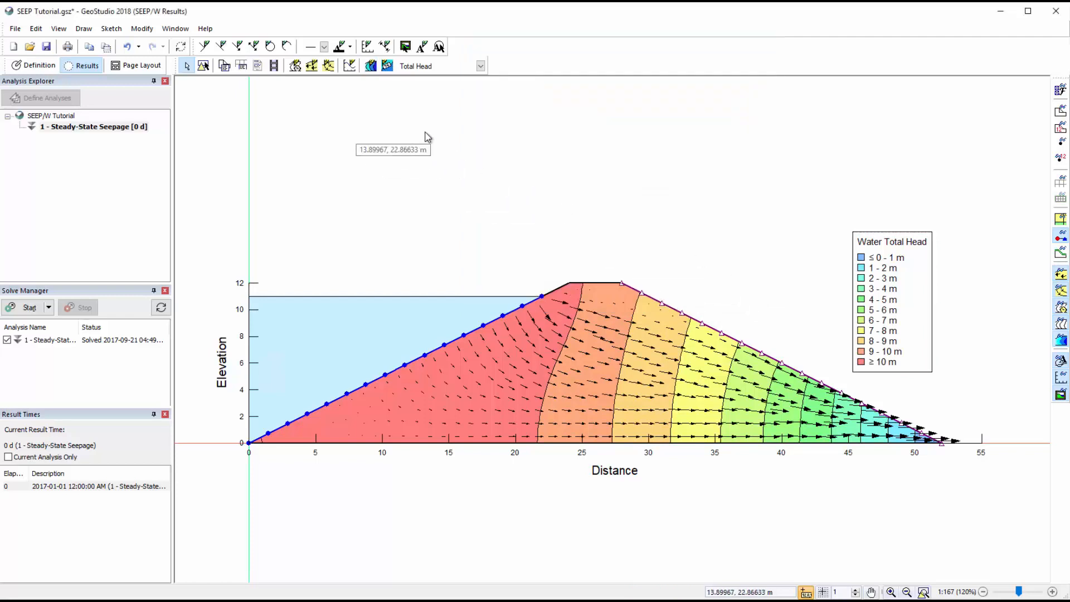
# Step: Label the 10 m and 9 m total head contours inside the dam and remove both labels again
pyautogui.click(385, 68)
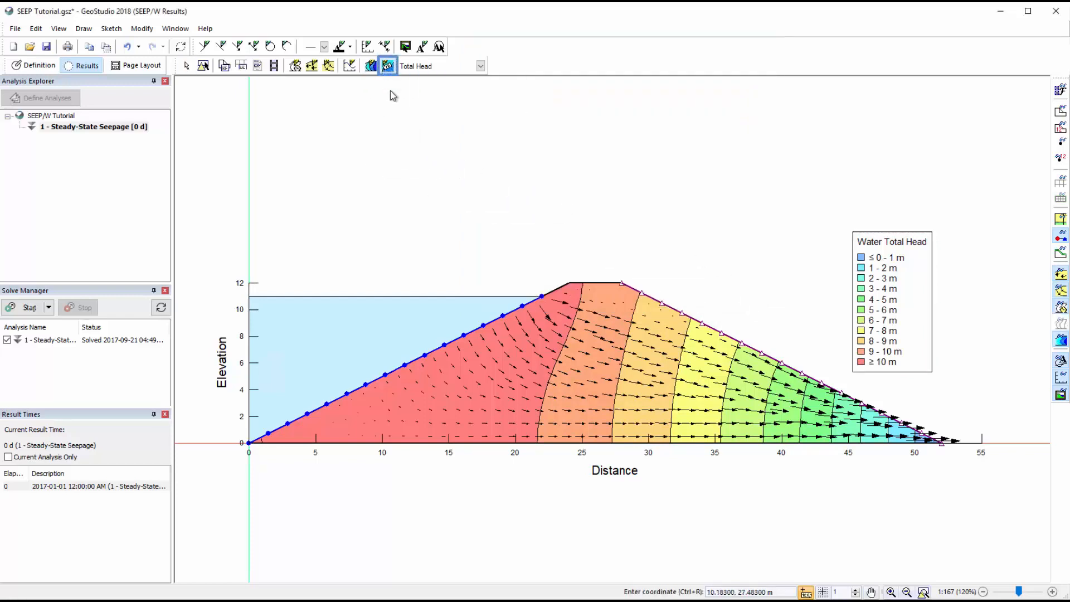
pyautogui.click(570, 328)
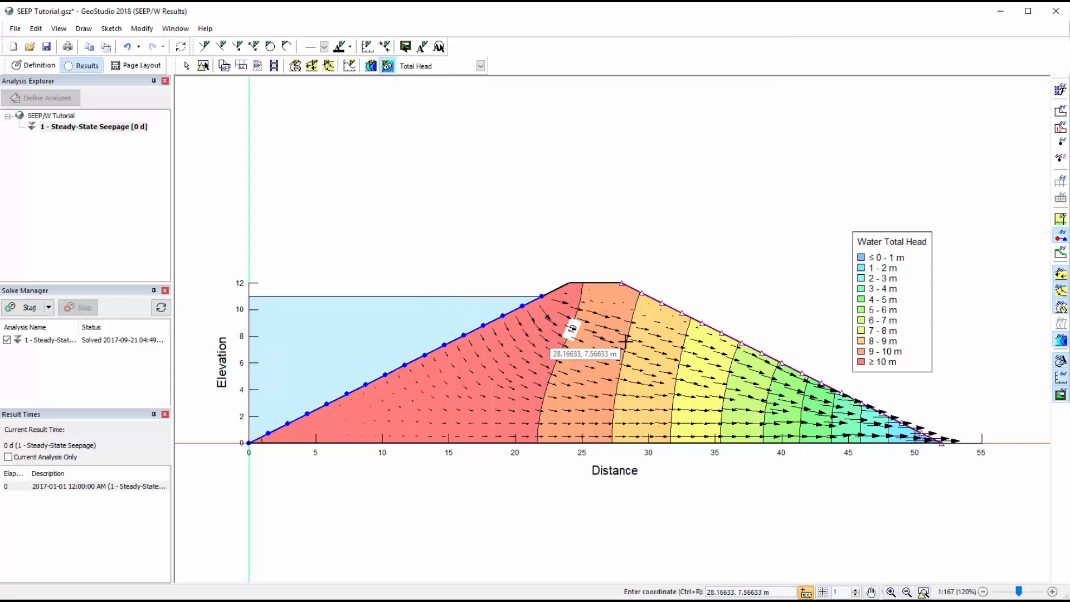
pyautogui.click(635, 343)
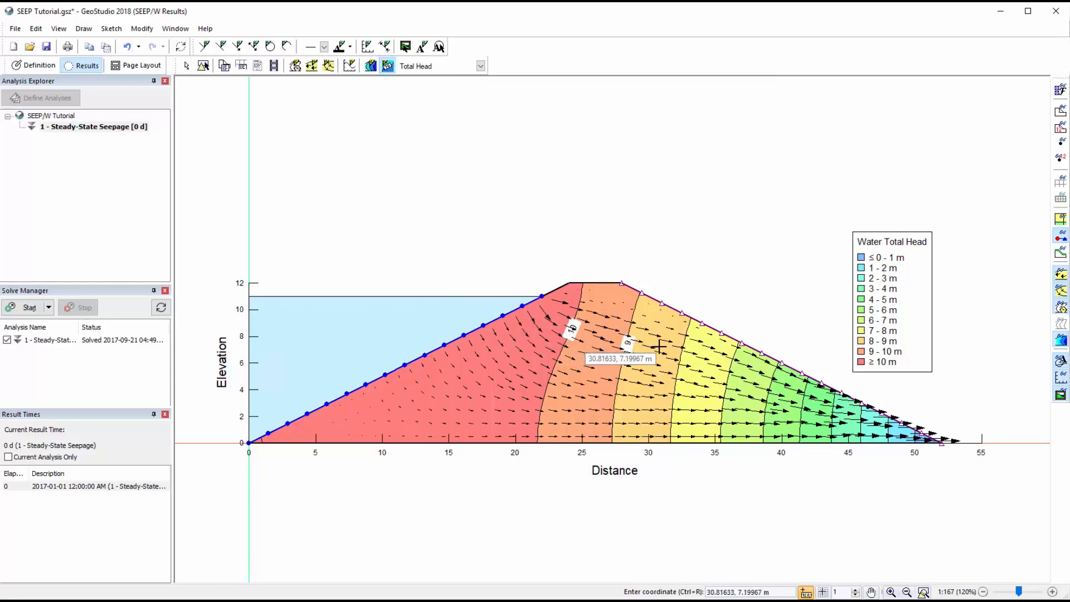
pyautogui.click(628, 341)
pyautogui.click(570, 328)
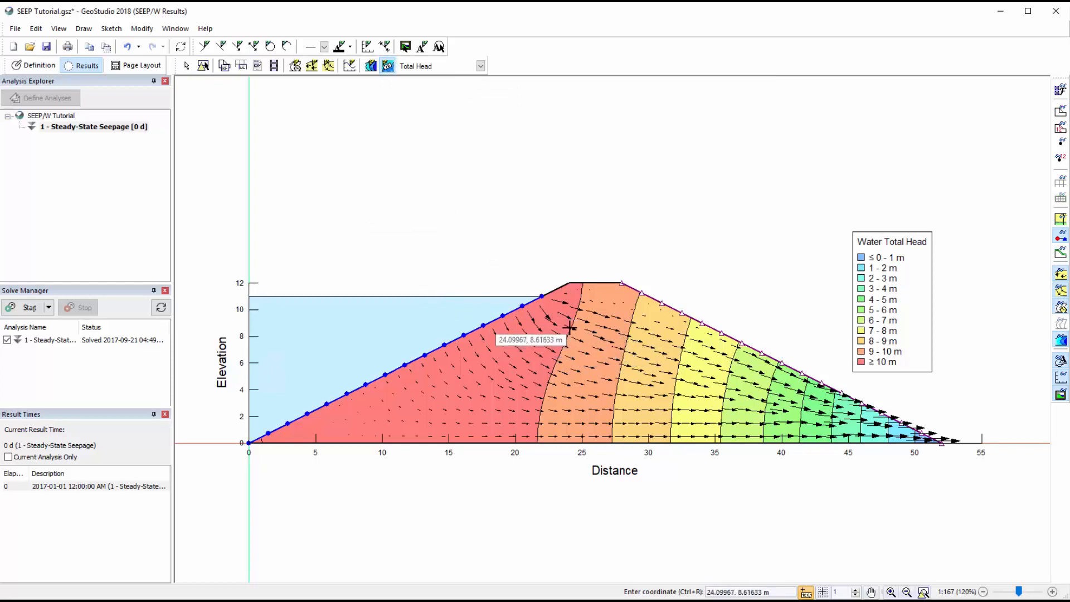
pyautogui.click(384, 70)
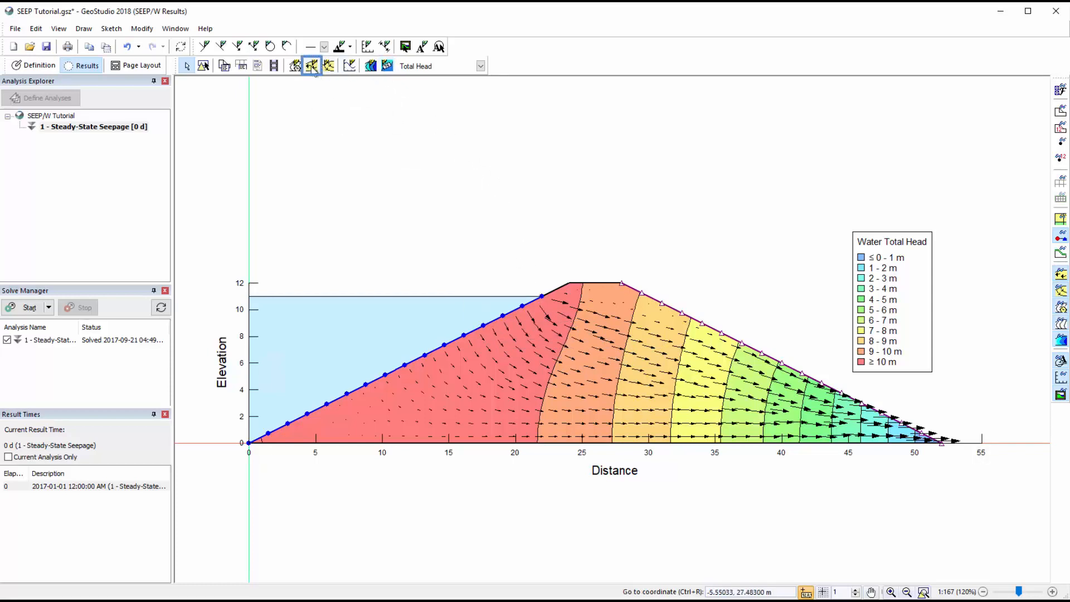
# Step: Hide the water flux vectors and show them again, keeping their length and magnification settings
pyautogui.click(312, 67)
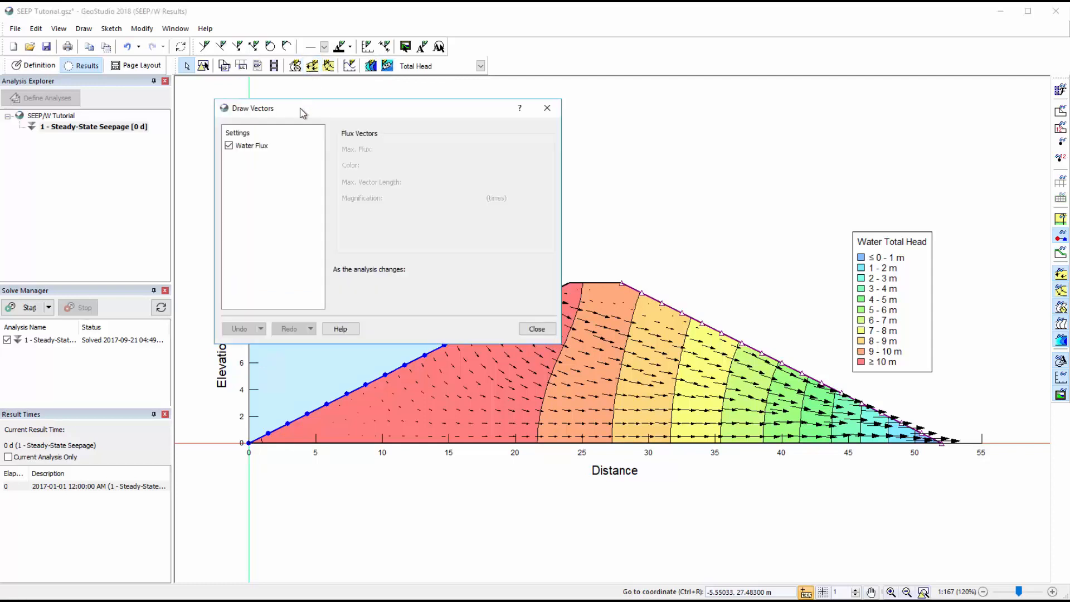
pyautogui.click(291, 148)
pyautogui.click(344, 134)
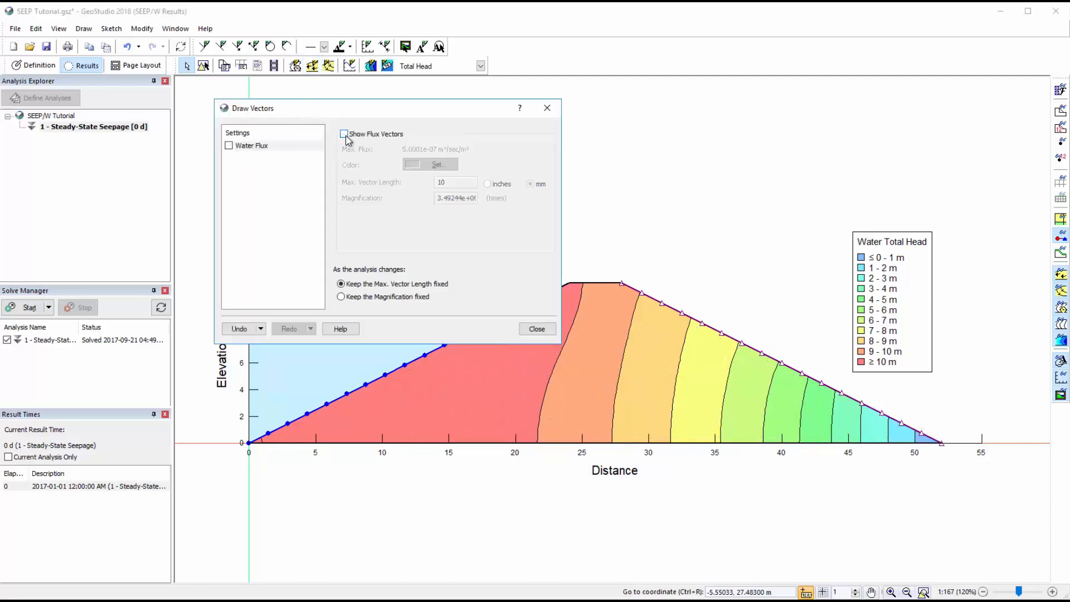
pyautogui.click(344, 135)
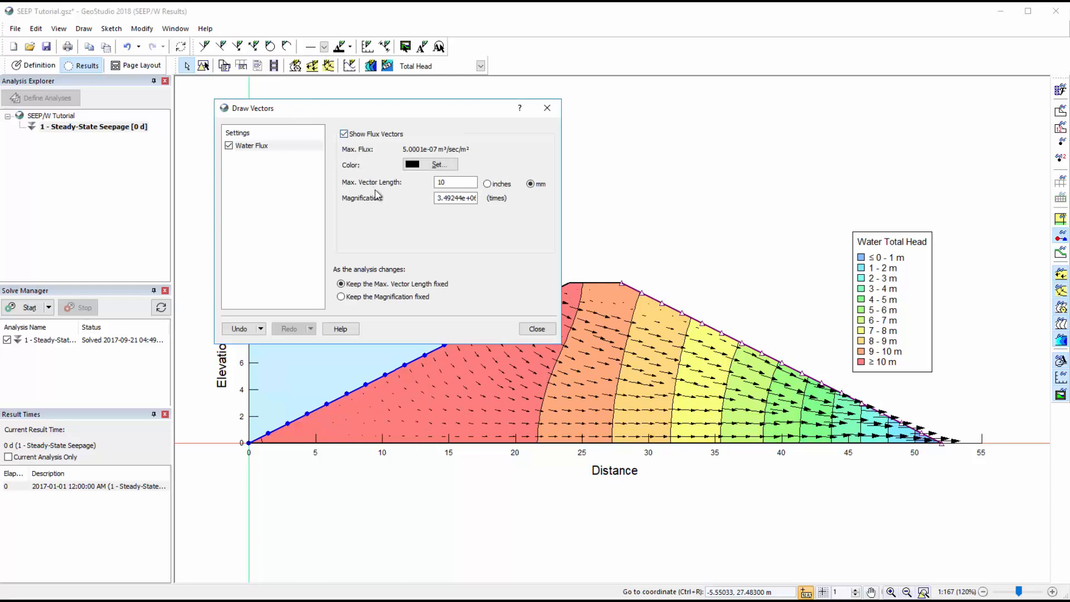
pyautogui.click(534, 329)
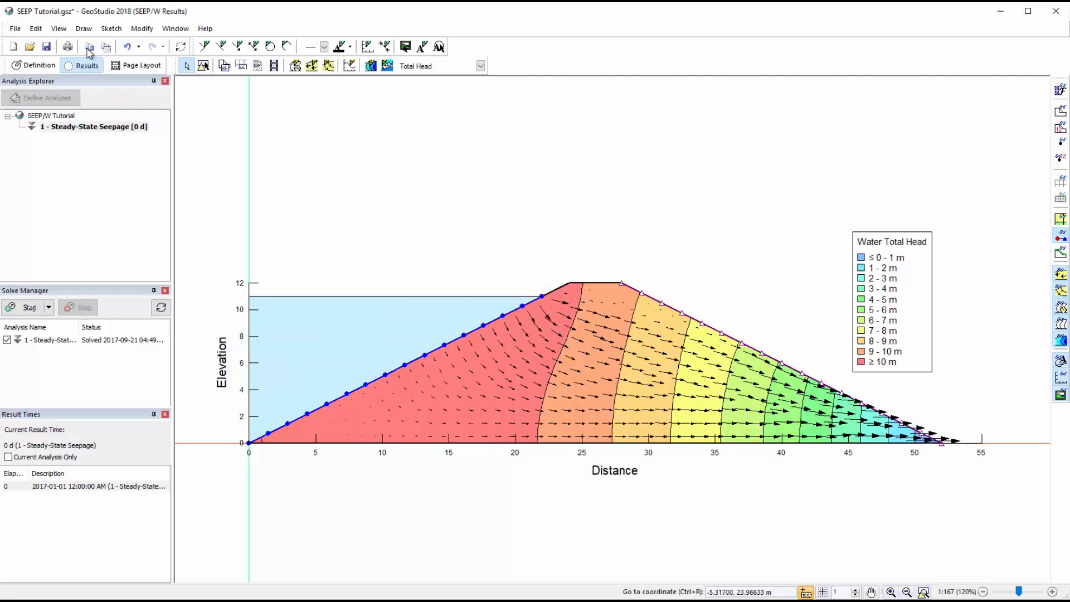
# Step: Add a Water Pressure isoline at 0 kPa and display it at the current time step
pyautogui.click(84, 29)
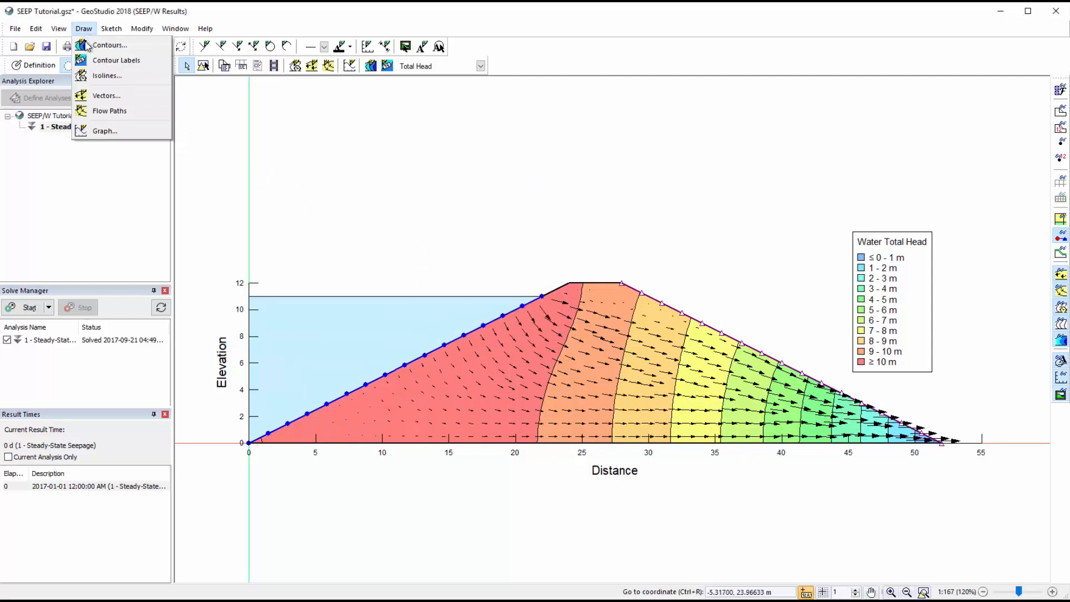
pyautogui.click(87, 76)
pyautogui.click(223, 114)
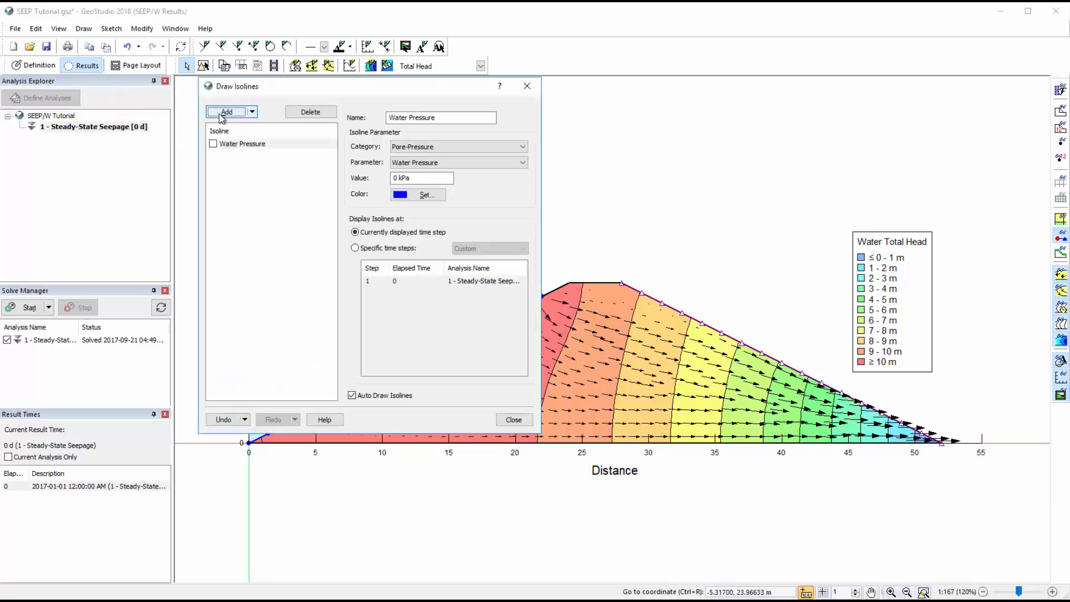
pyautogui.click(239, 144)
pyautogui.click(213, 144)
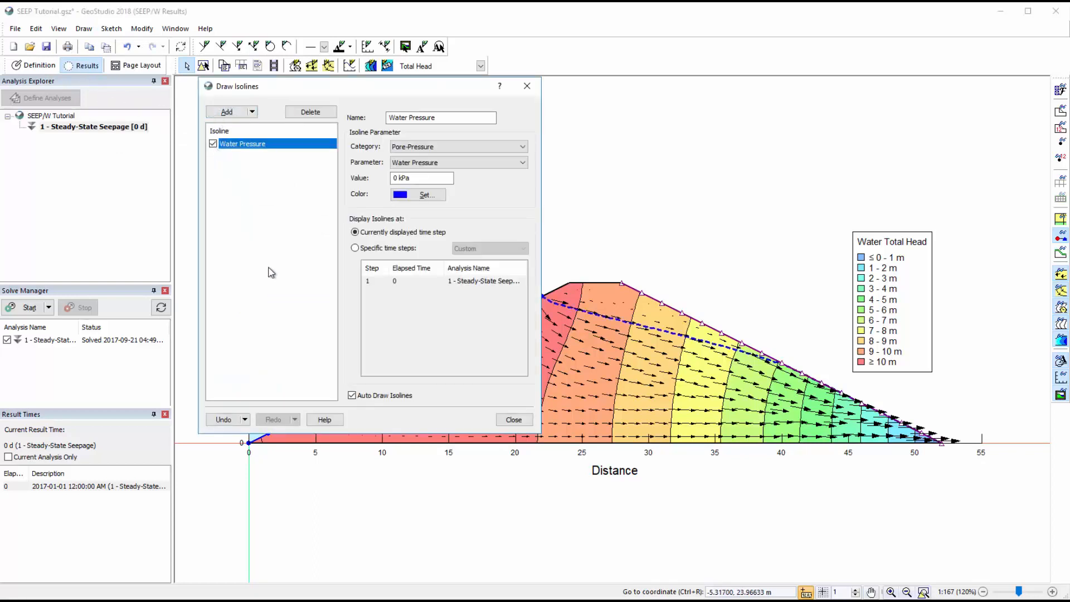
pyautogui.click(514, 422)
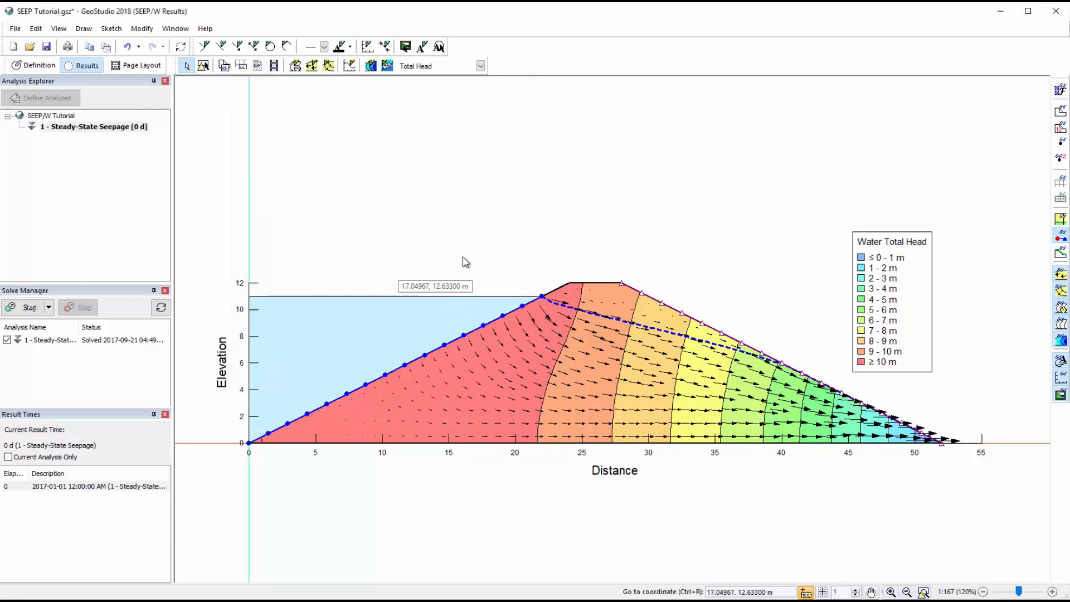
# Step: Draw three flow paths through points in the upstream part of the dam, removing and redrawing the lowest one
pyautogui.click(329, 66)
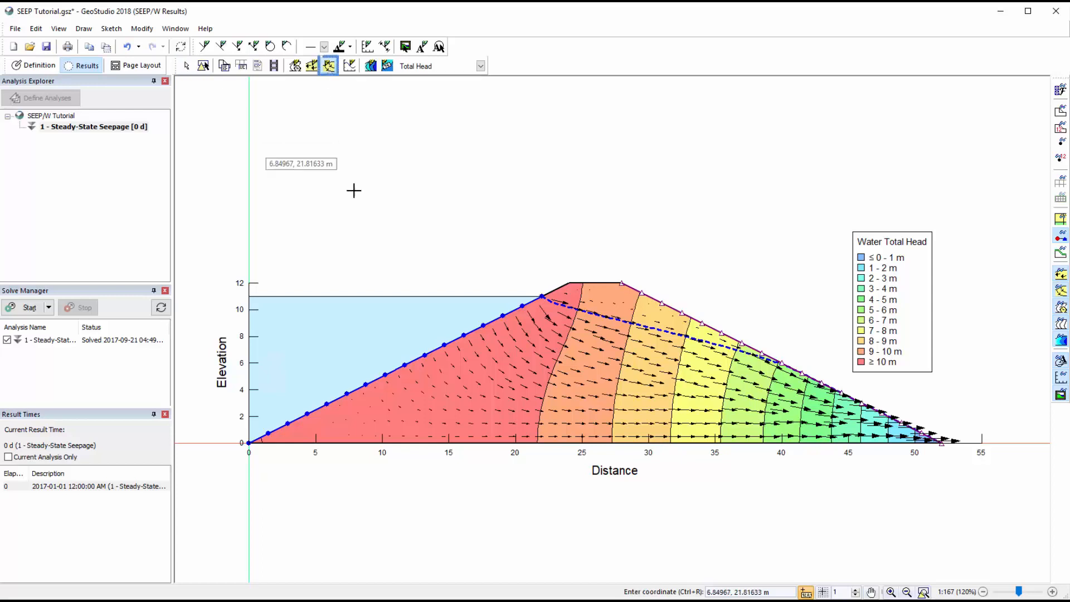
pyautogui.click(505, 355)
pyautogui.click(482, 381)
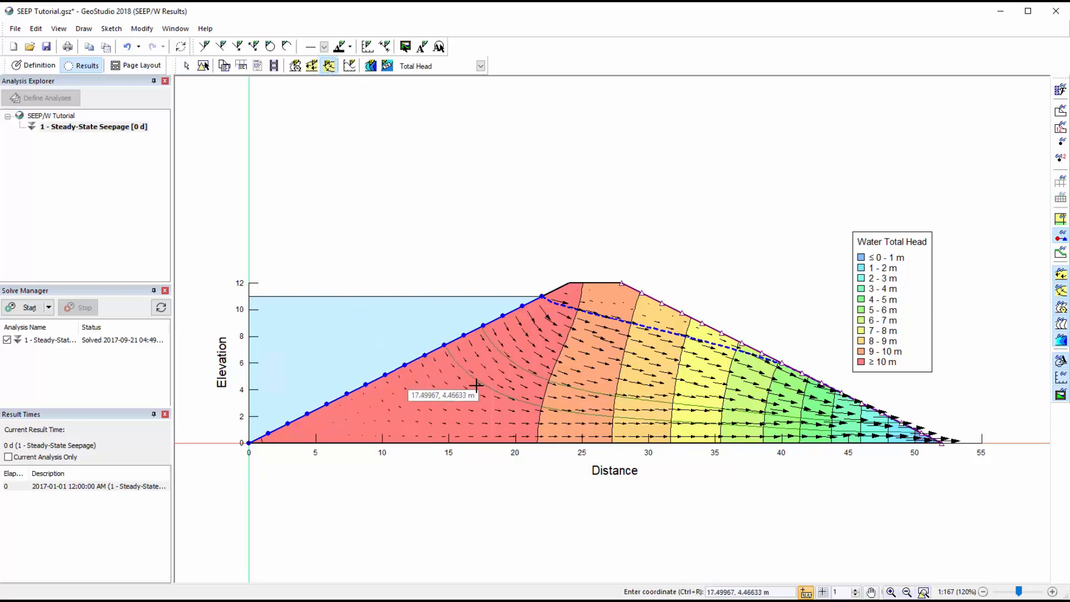
pyautogui.click(439, 411)
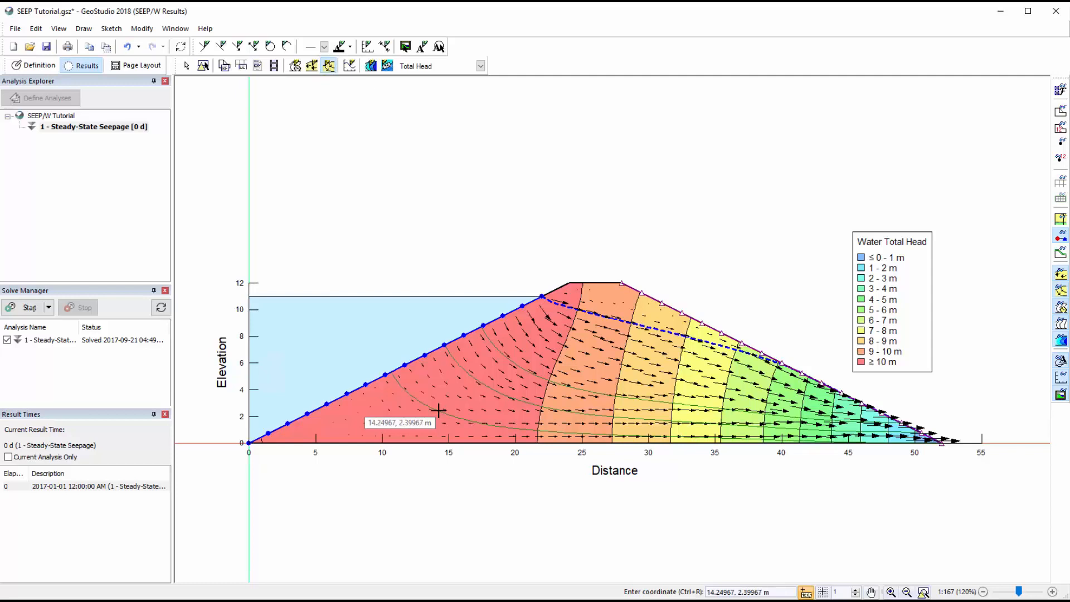
pyautogui.click(439, 411)
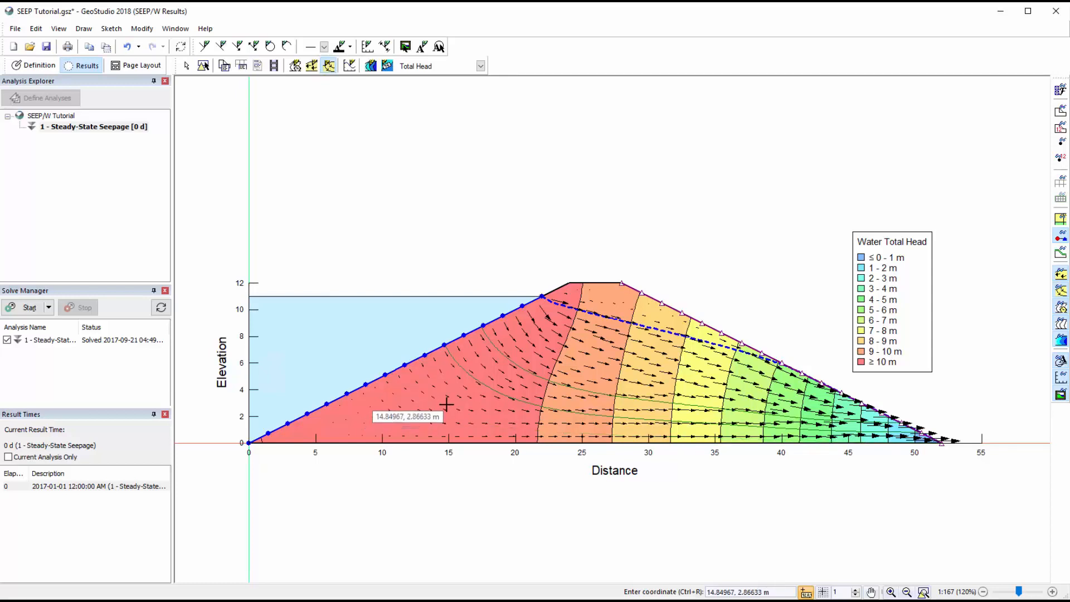
pyautogui.click(444, 406)
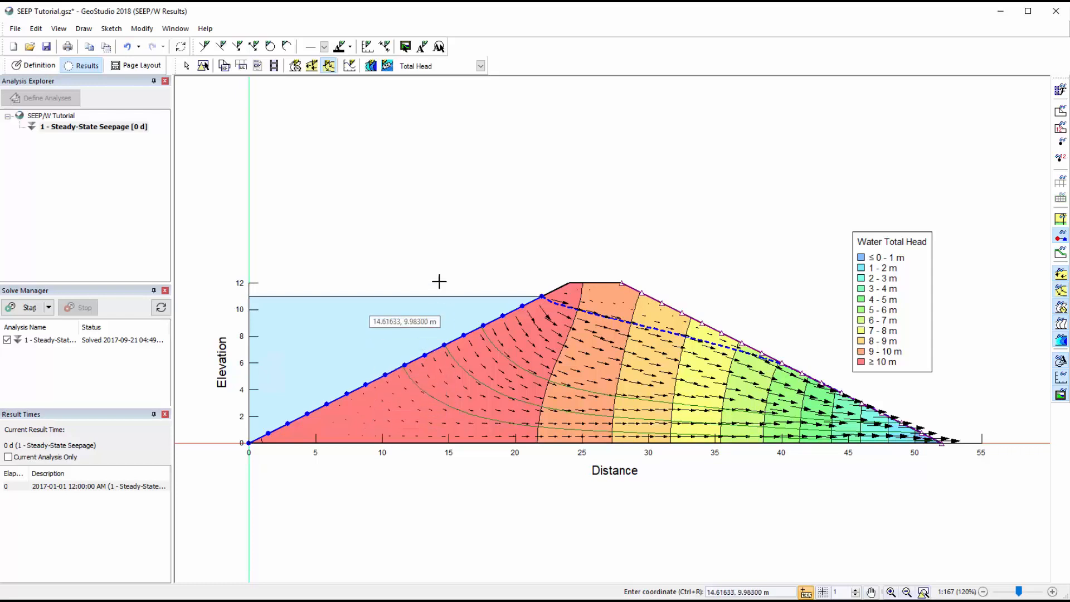
pyautogui.click(333, 71)
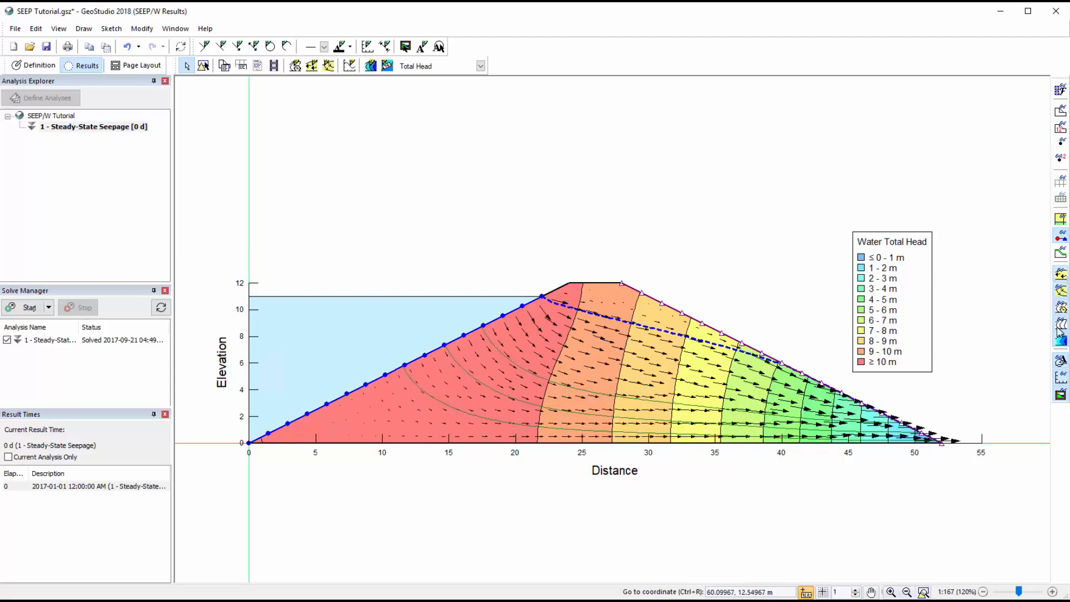
# Step: Display the finite element mesh on the results, and hide the boundary conditions and show them again
pyautogui.click(1060, 183)
pyautogui.click(1060, 236)
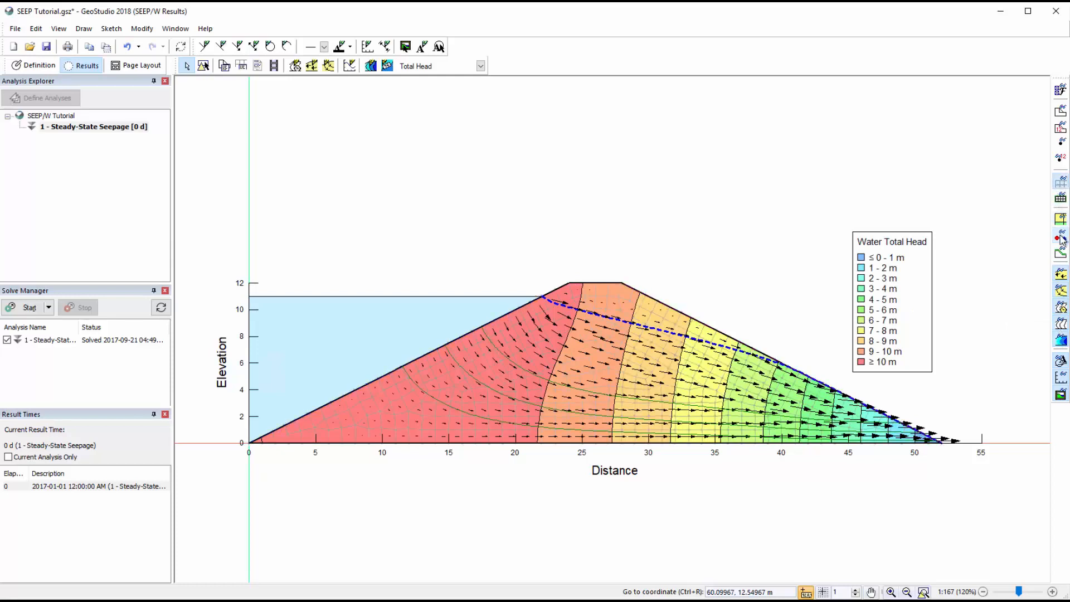
pyautogui.click(1062, 239)
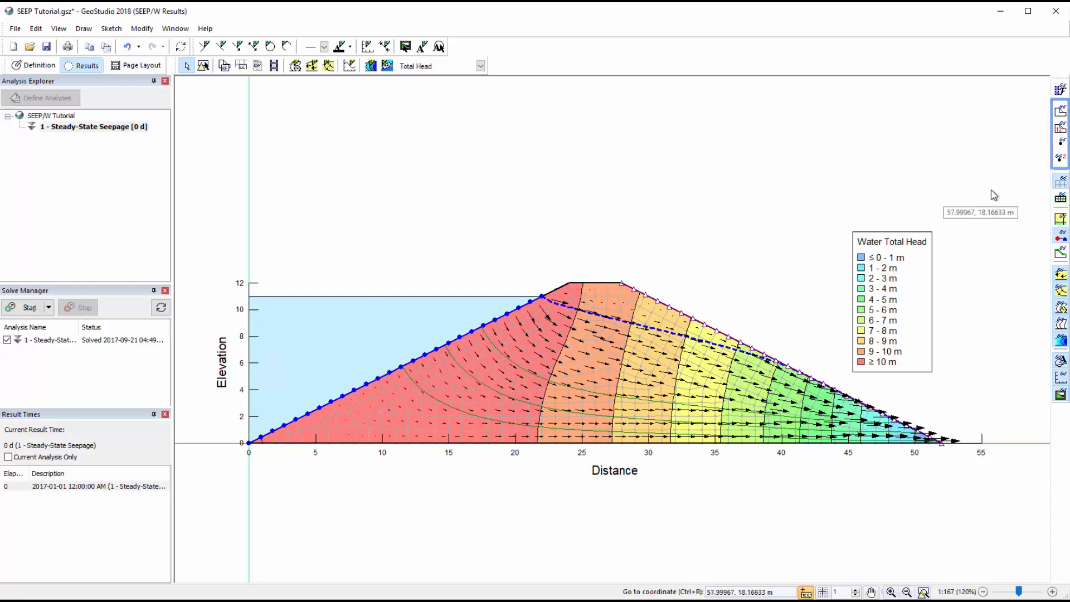
# Step: Examine the object information of the upstream slope line and the dam region
pyautogui.click(58, 29)
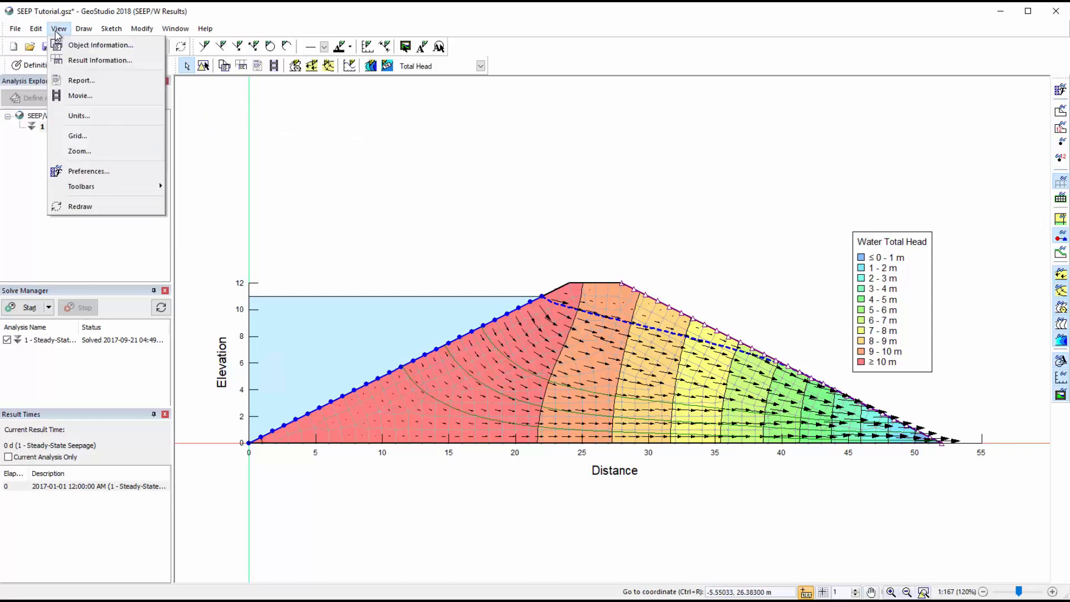
pyautogui.click(64, 47)
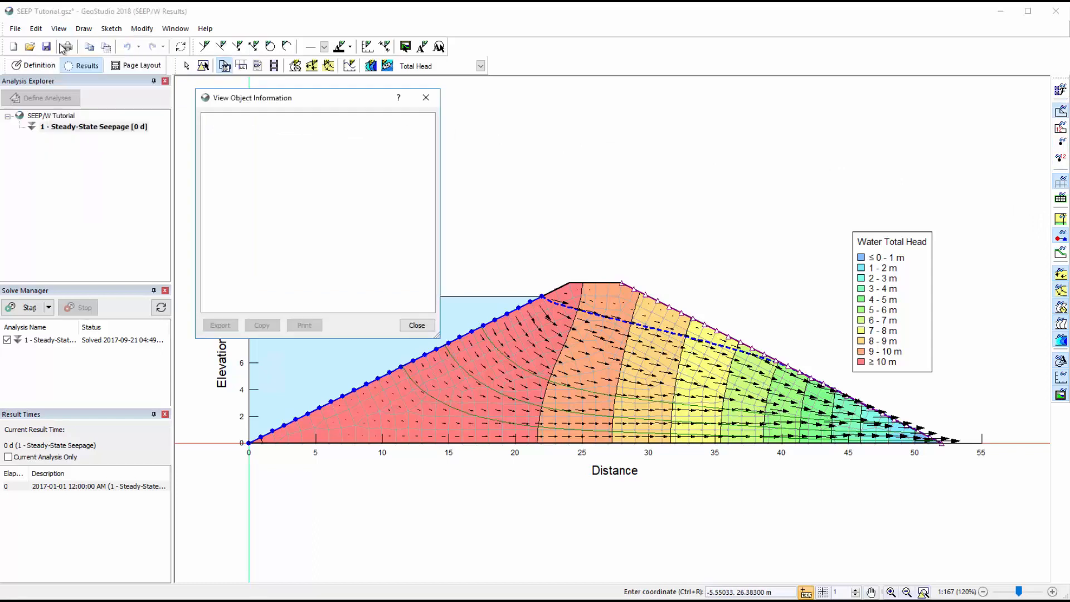
pyautogui.click(407, 366)
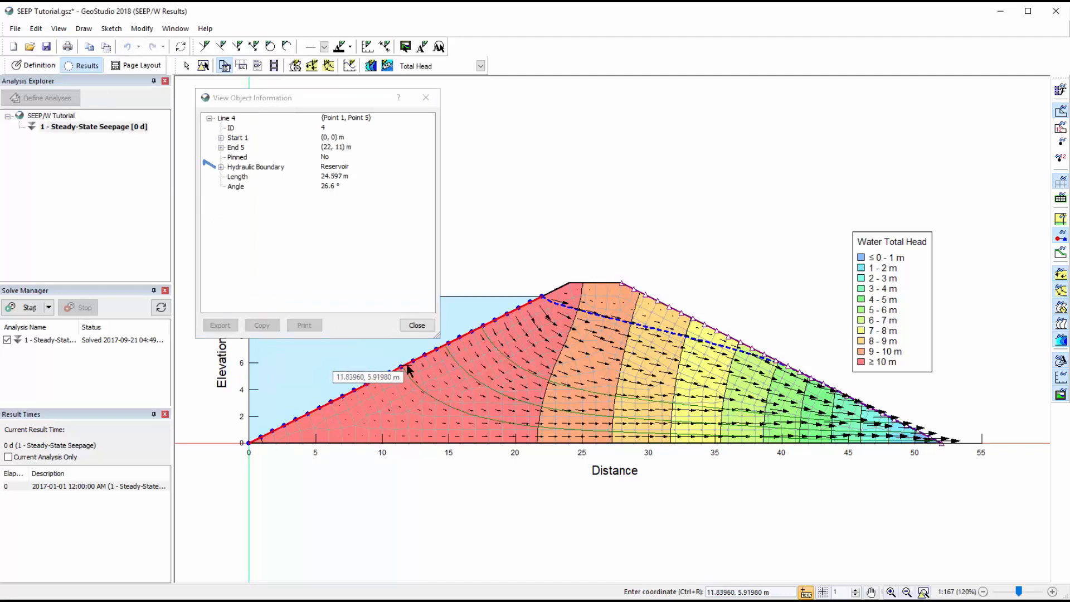
pyautogui.click(478, 387)
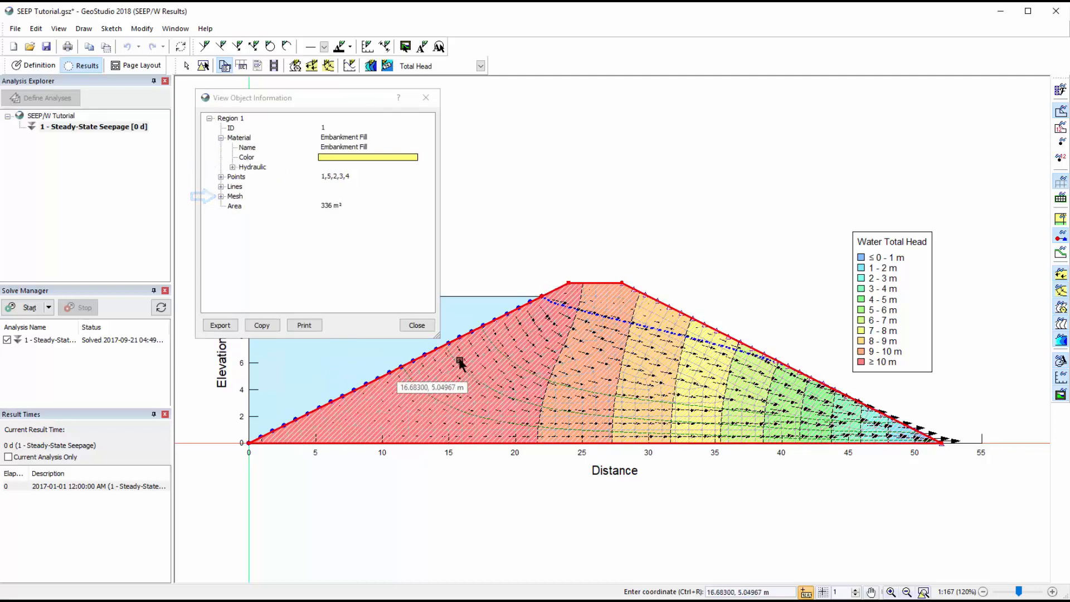
# Step: Examine the result information of the node beneath the crest at about x = 25.5 m, y = 6.5 m
pyautogui.click(417, 325)
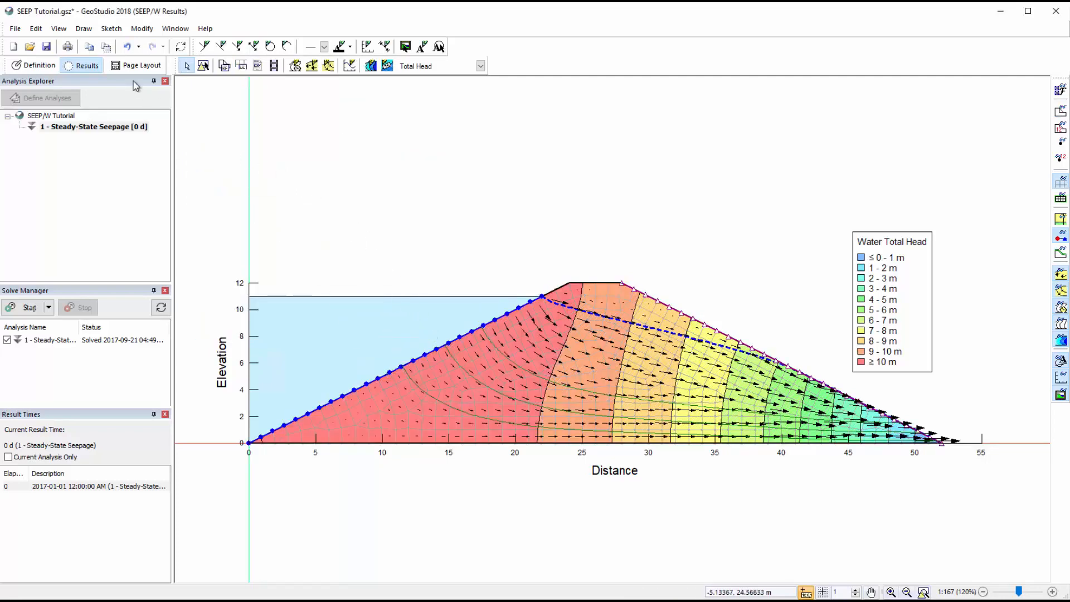
pyautogui.click(58, 29)
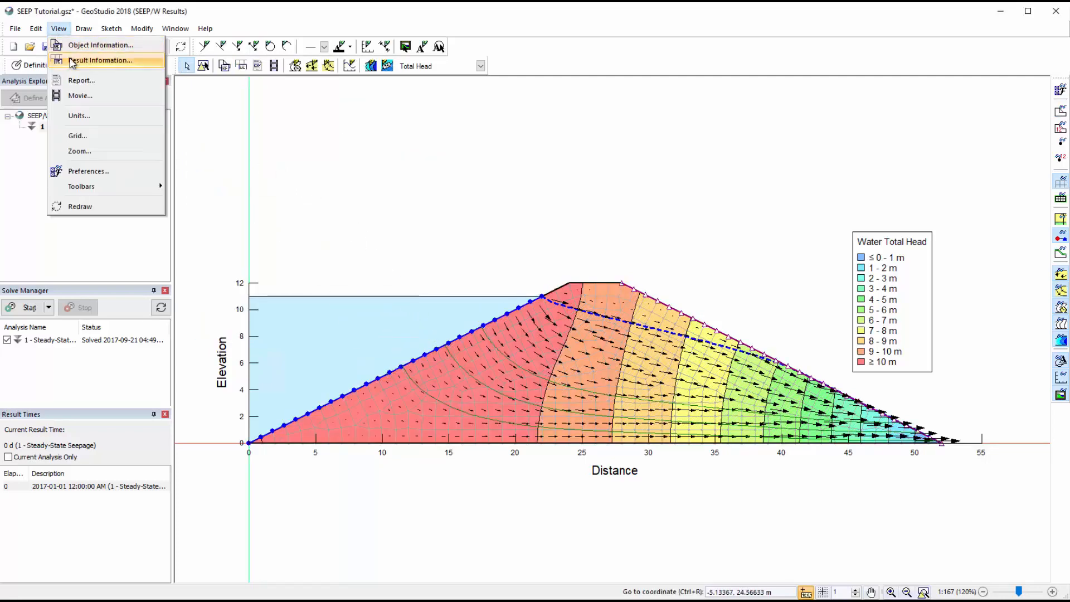
pyautogui.click(72, 61)
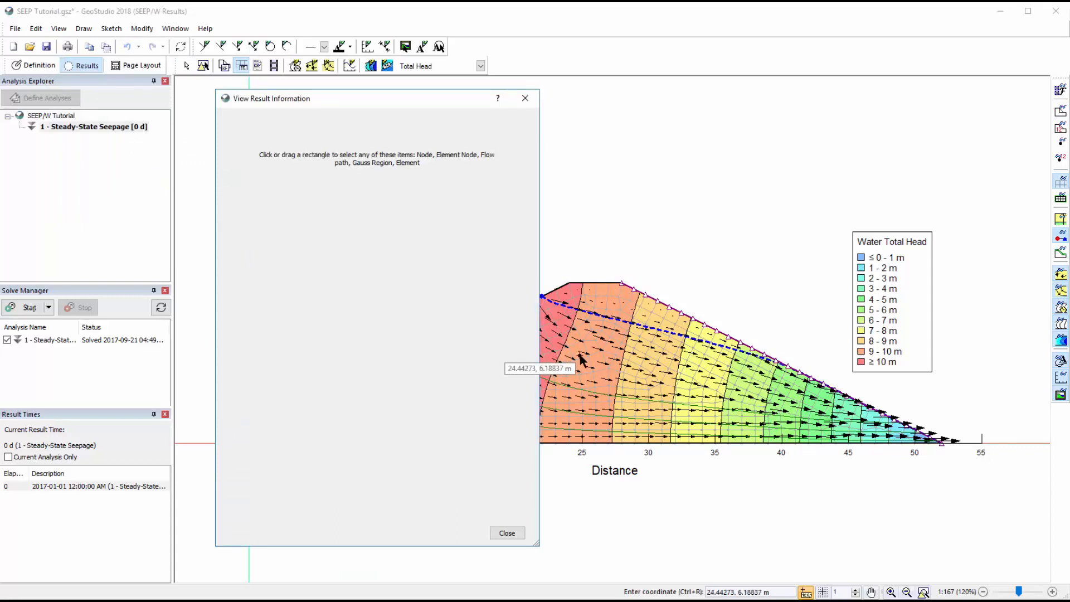
pyautogui.click(582, 357)
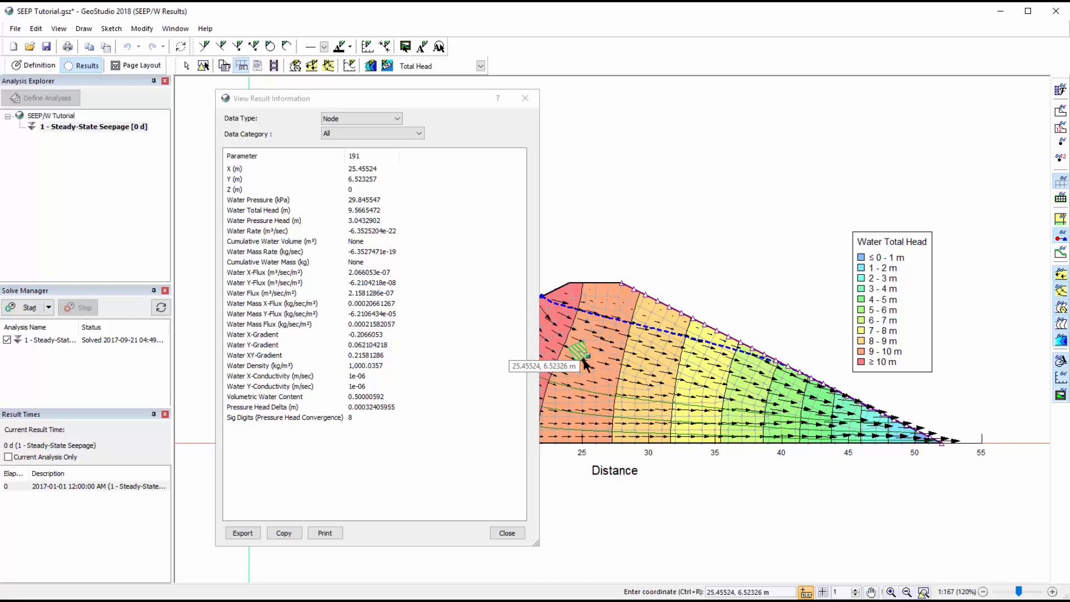
pyautogui.click(508, 533)
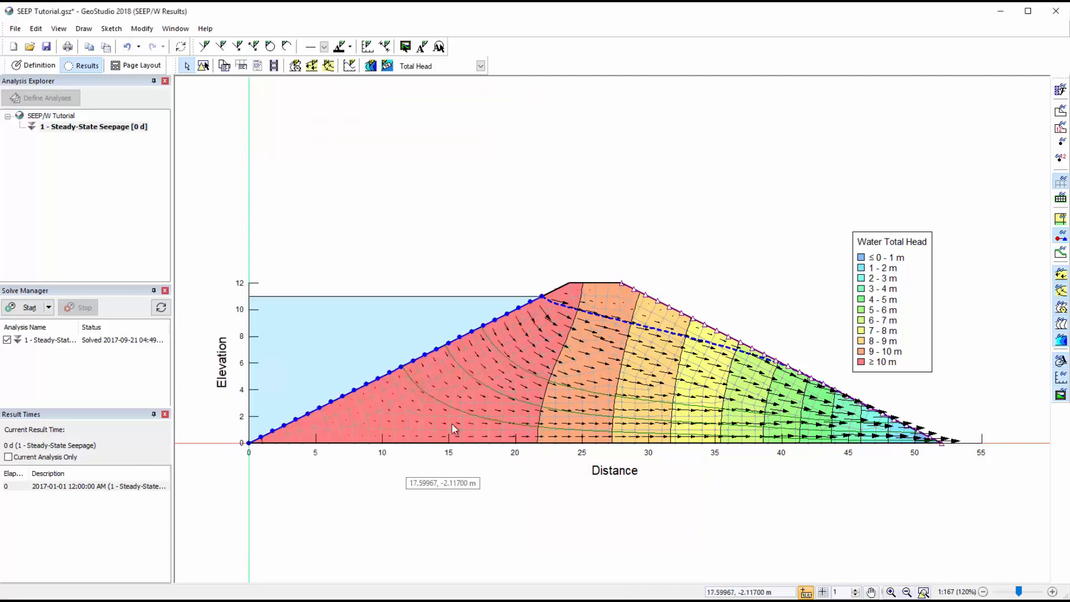
# Step: Save an analysis report as SEEP Tutorial - 1 - Steady-State Seepage.html and read through it
pyautogui.click(58, 29)
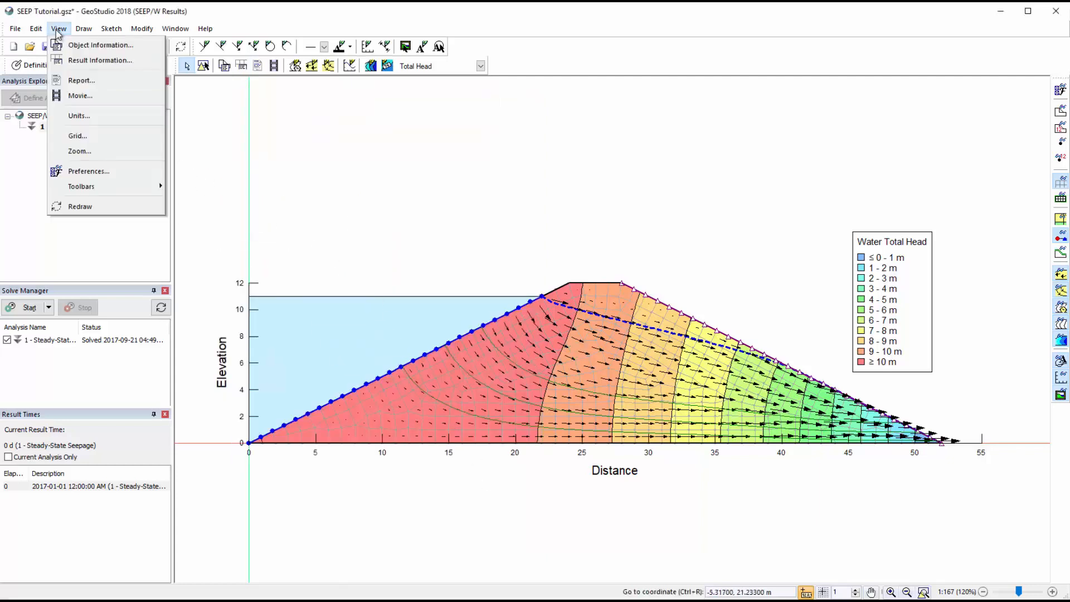
pyautogui.click(80, 81)
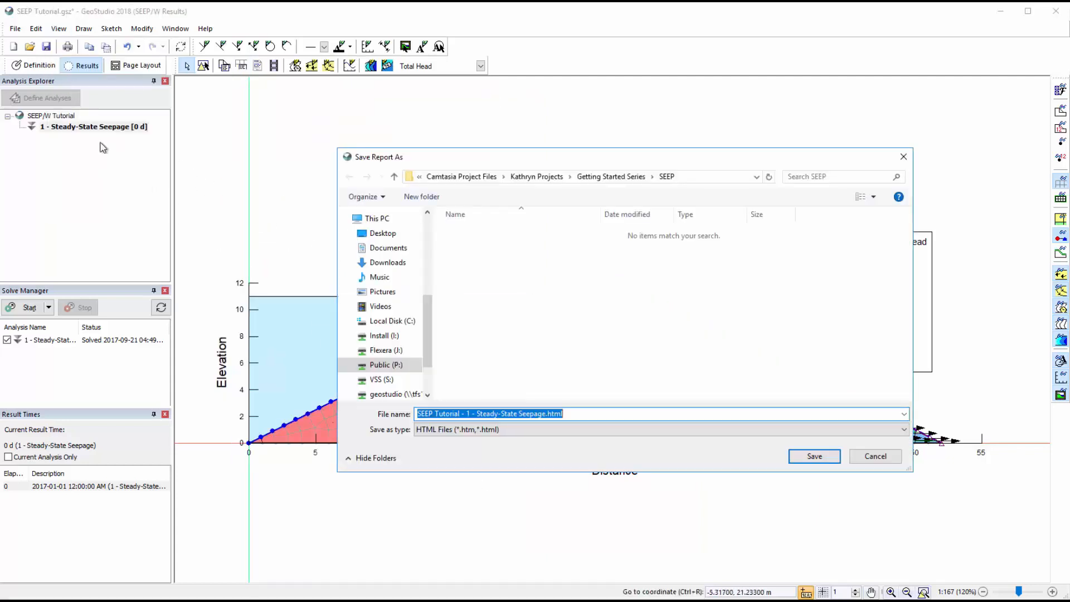
pyautogui.click(808, 460)
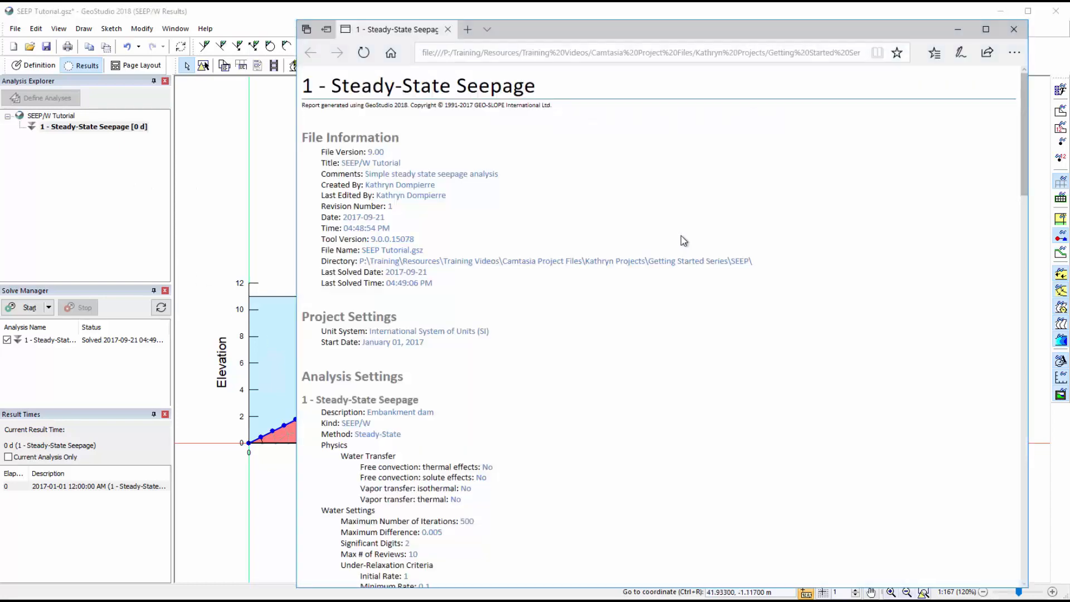
pyautogui.scroll(-5, 680, 237)
pyautogui.scroll(-20, 677, 235)
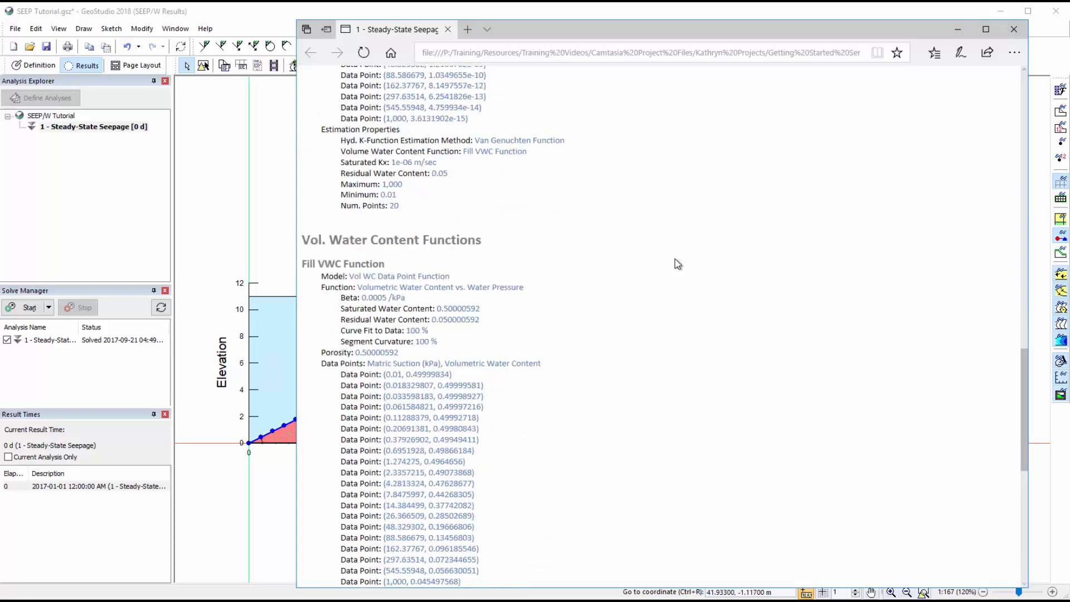
pyautogui.click(1021, 32)
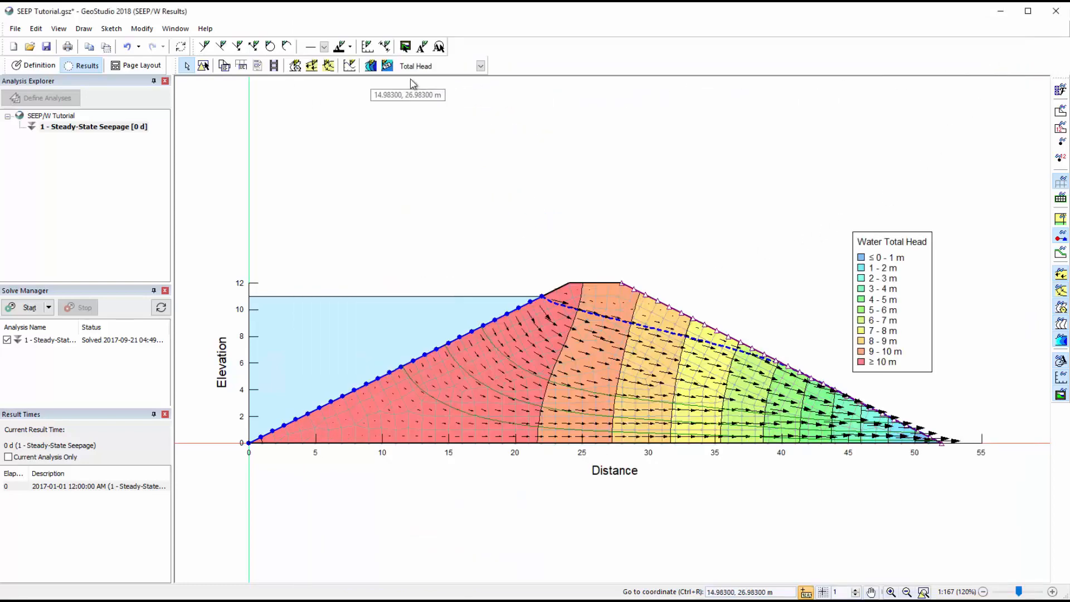
# Step: Add a Convergence (each time step) graph named Conductivity vs Matric Suction, plotting Water X-Conductivity against Matric Suction for all materials
pyautogui.click(347, 68)
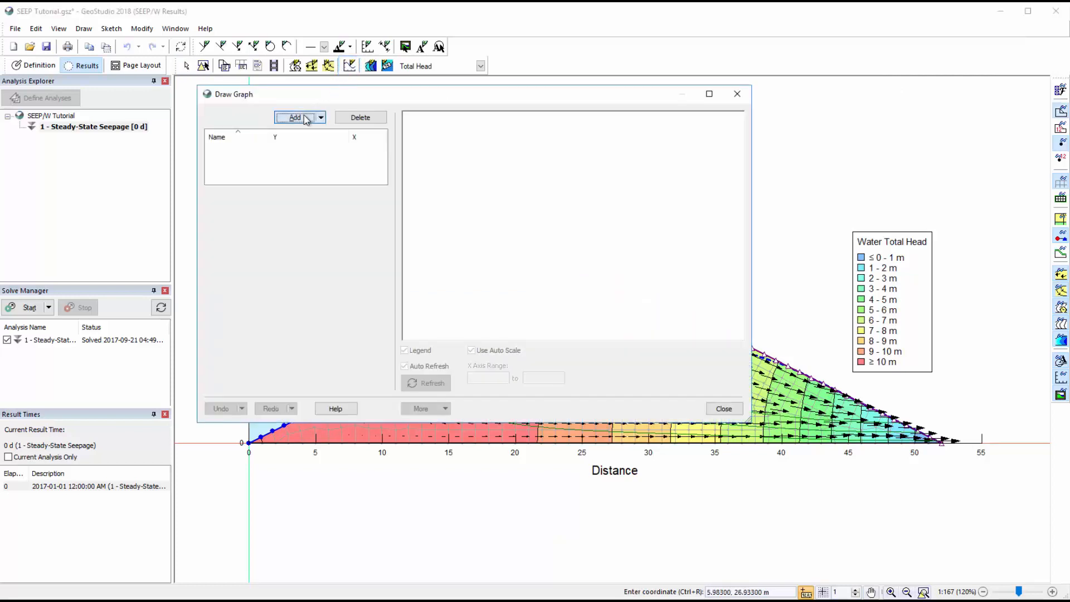
pyautogui.click(298, 118)
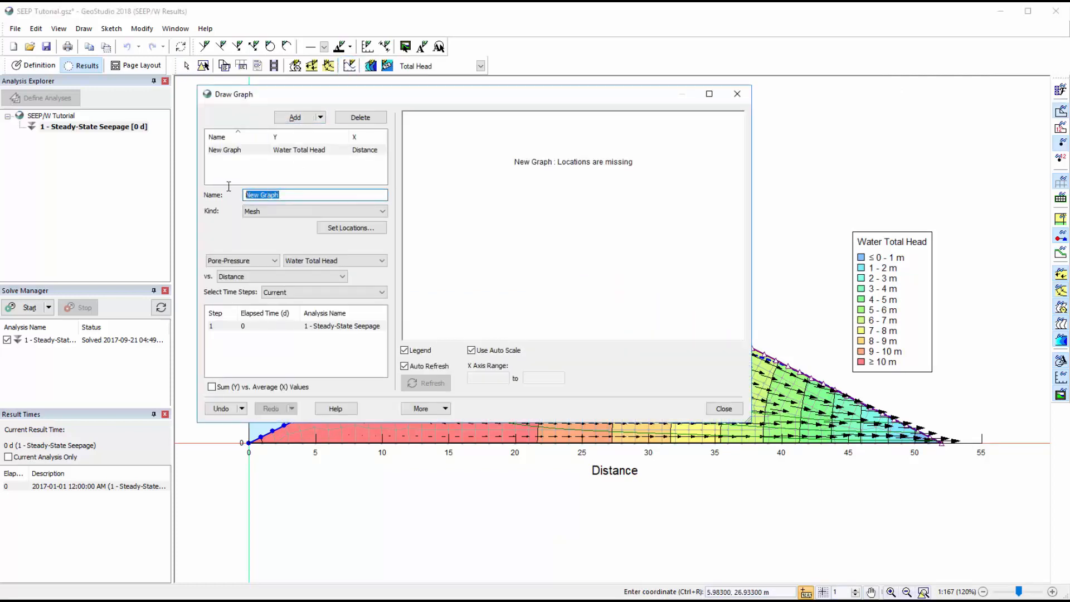
pyautogui.write('Conductivity vs Matric Suction')
pyautogui.press('Return')
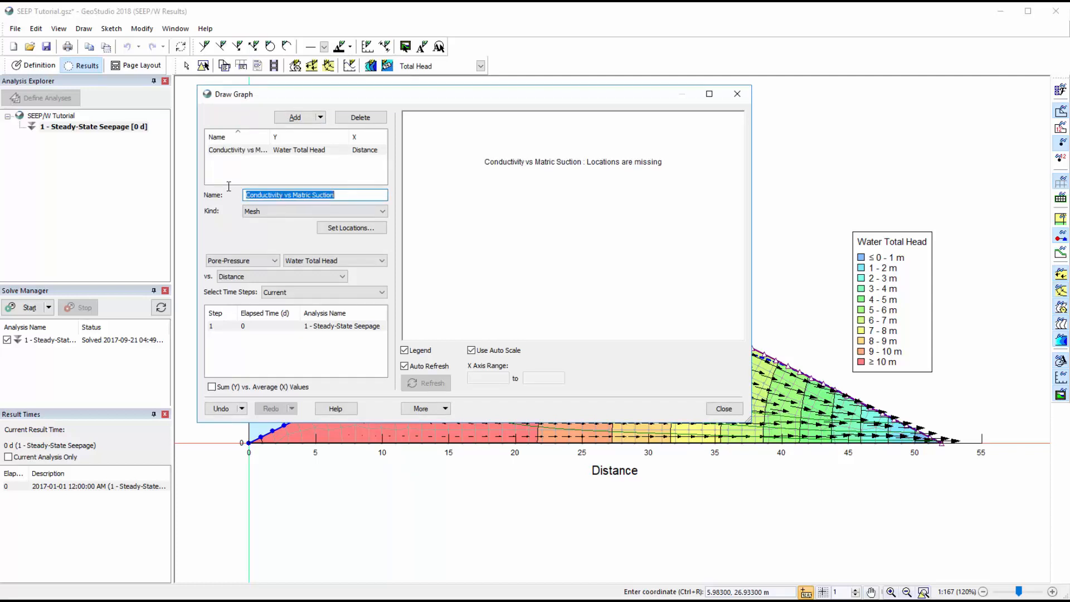
pyautogui.click(252, 212)
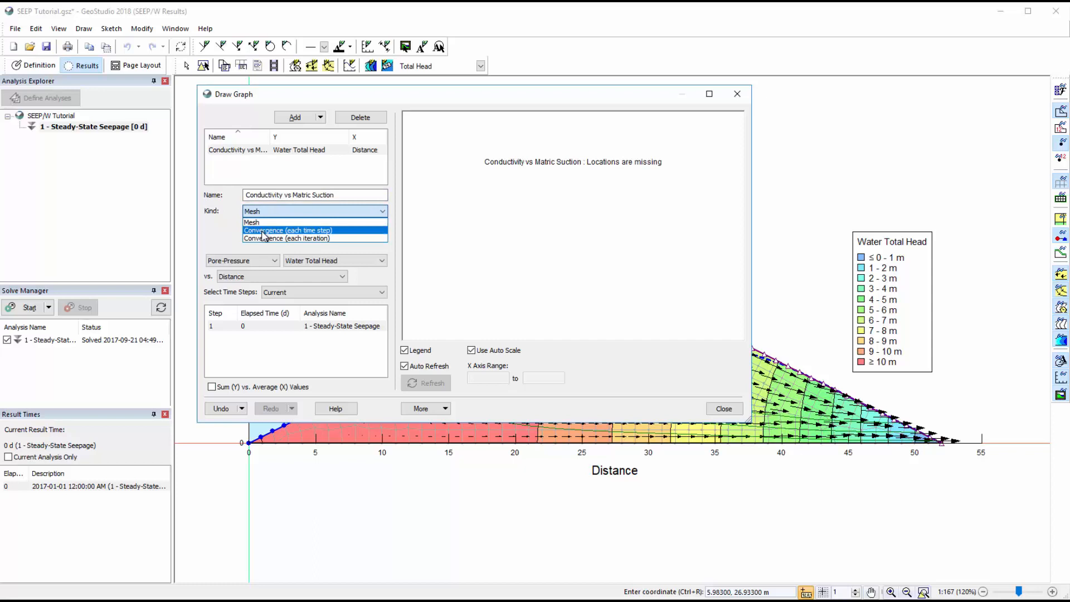
pyautogui.click(263, 230)
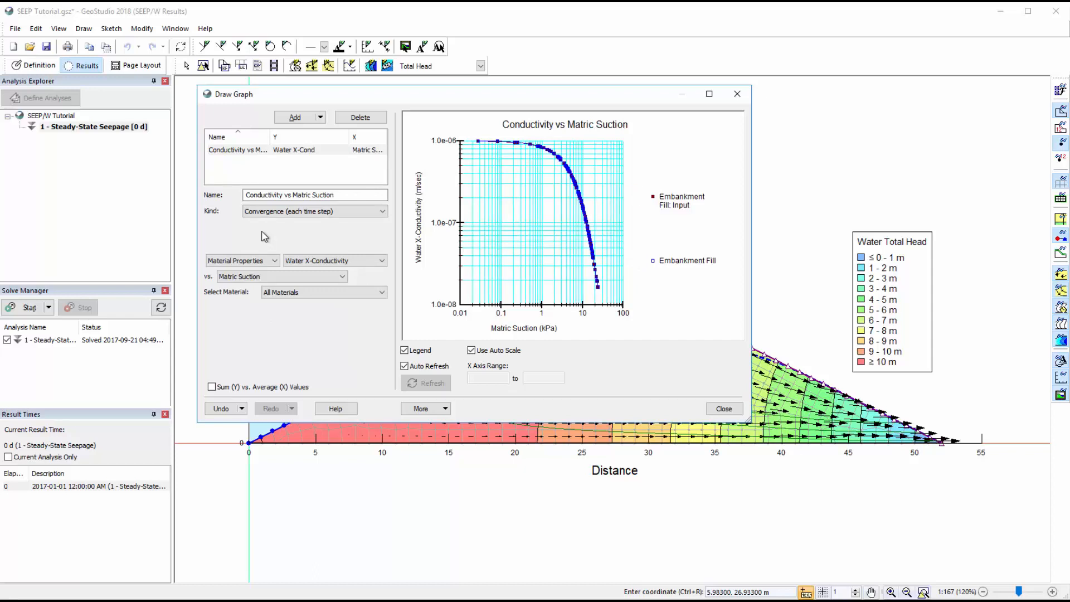
# Step: Add a second graph and name it PWP through Embankment
pyautogui.click(295, 118)
pyautogui.moveTo(294, 197); pyautogui.dragTo(230, 196)
pyautogui.write('PW')
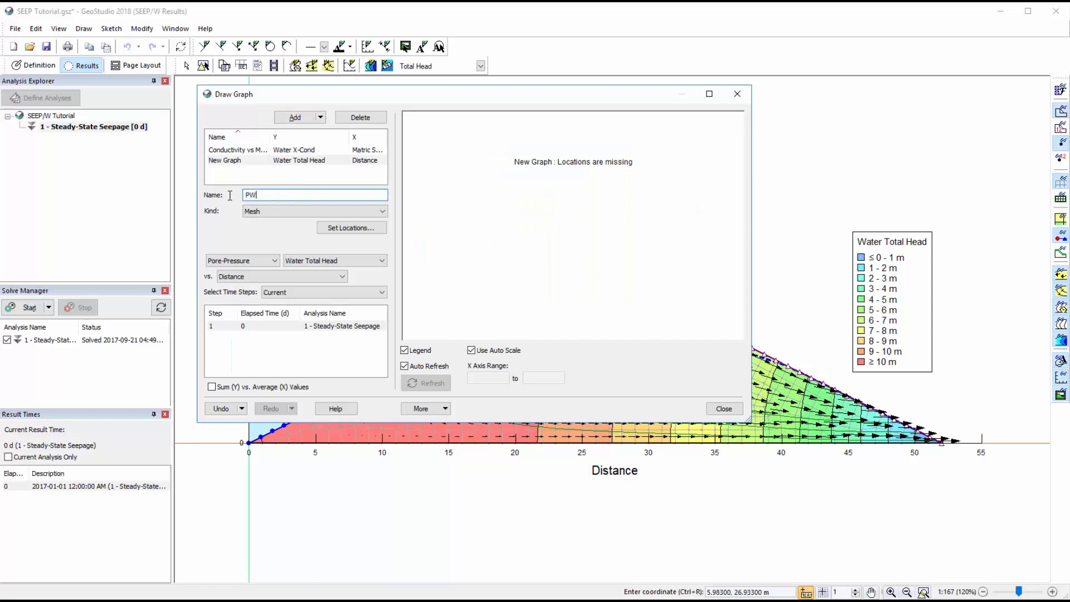
pyautogui.write('P through Embankment')
pyautogui.press('Return')
# Step: Set the PWP through Embankment graph to plot the Pore-Pressure category's Water Pressure against Y
pyautogui.click(233, 261)
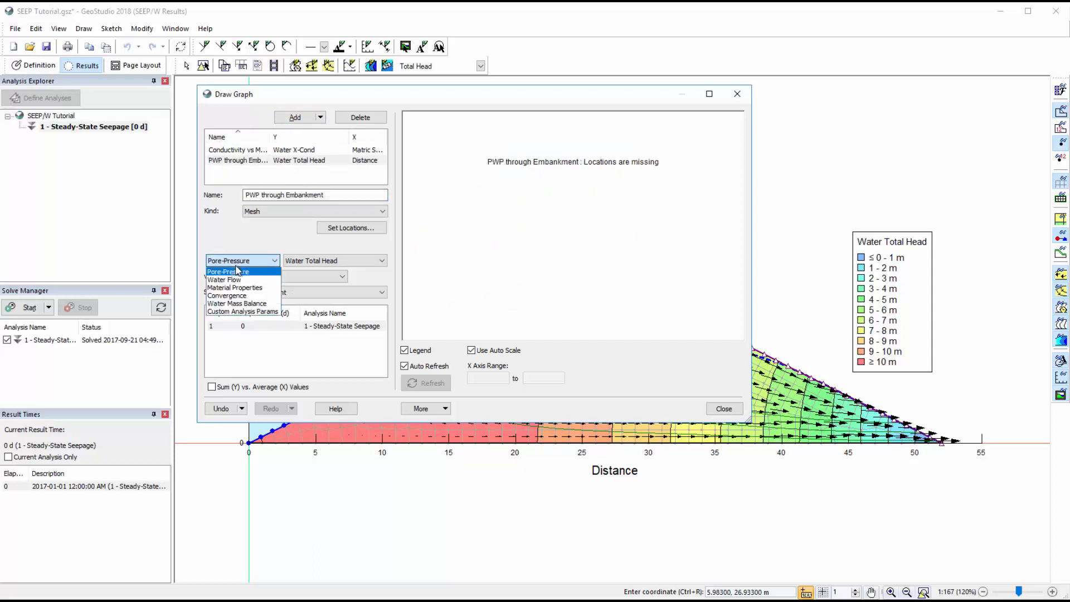
pyautogui.click(237, 272)
pyautogui.click(305, 263)
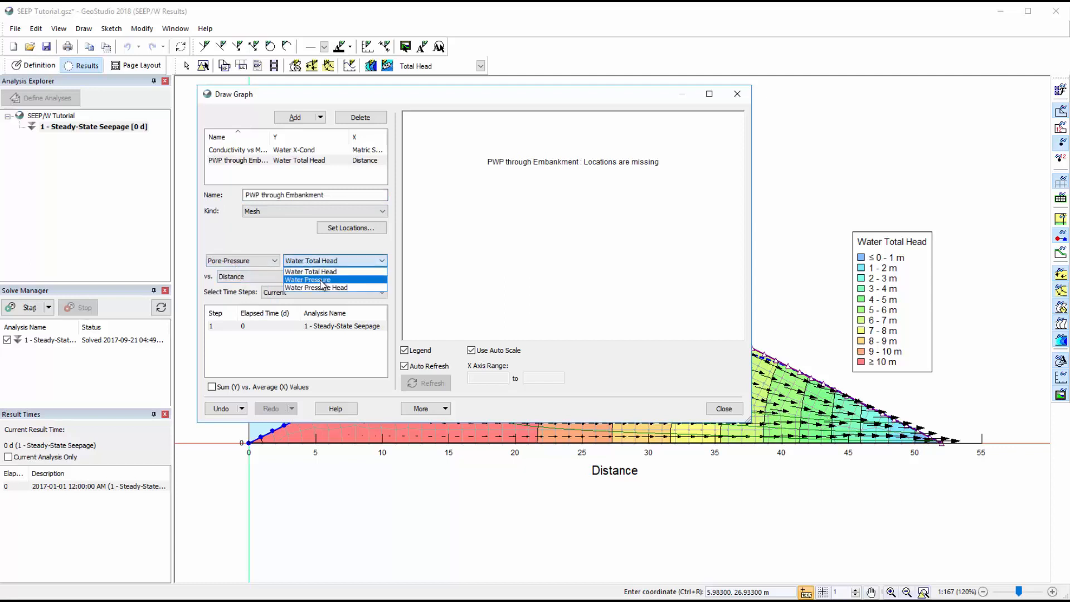
pyautogui.click(320, 279)
pyautogui.click(289, 278)
pyautogui.click(281, 304)
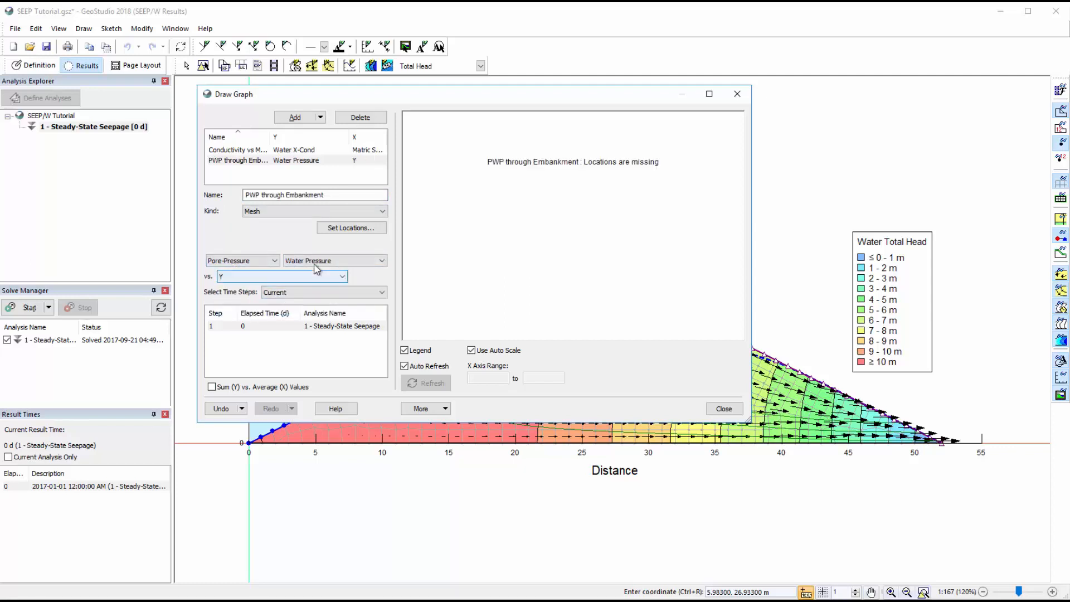
# Step: Try Geometry Items as the graph's locations, selecting the upstream slope line, the dam region and the upstream crest point in turn
pyautogui.click(335, 229)
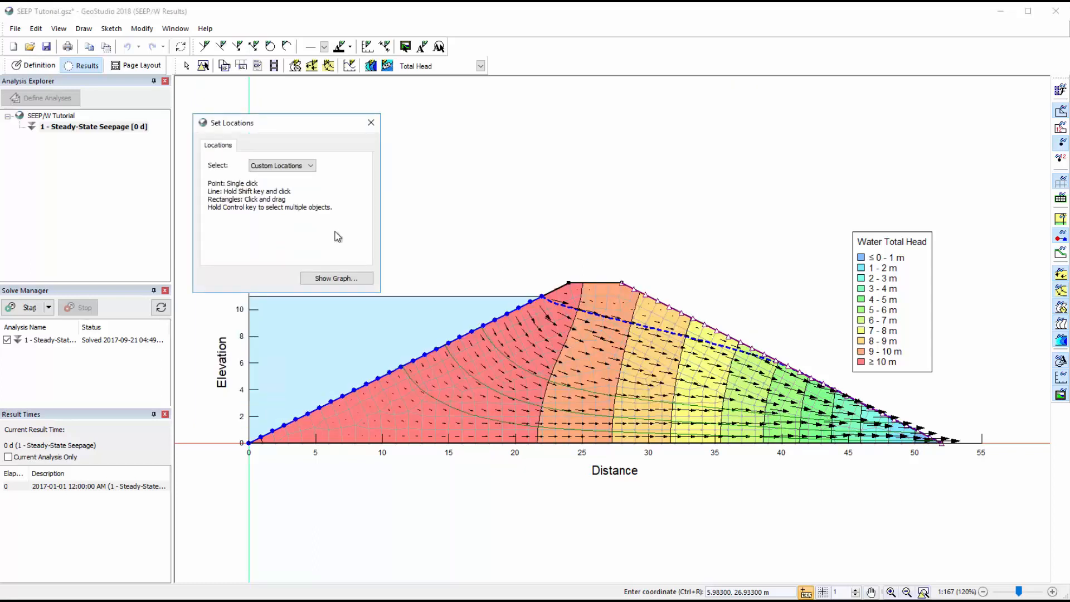
pyautogui.click(290, 165)
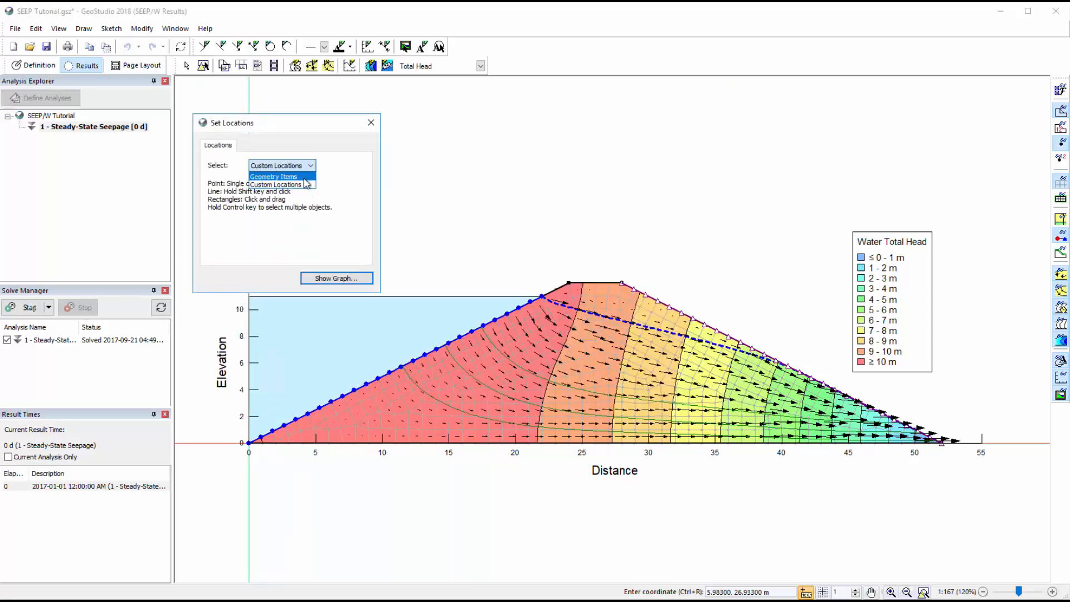
pyautogui.click(305, 182)
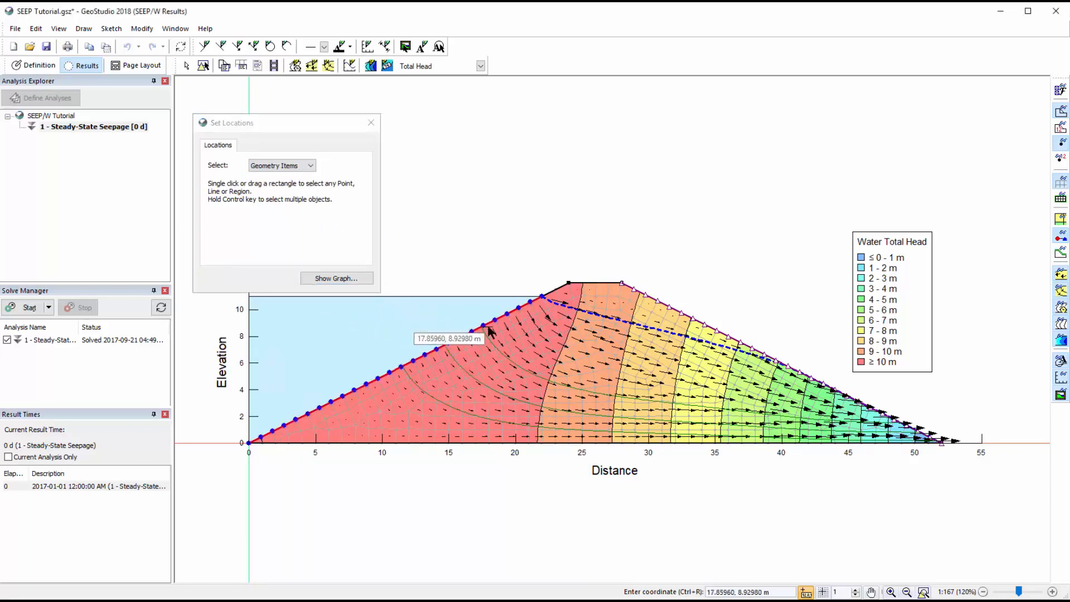
pyautogui.click(522, 340)
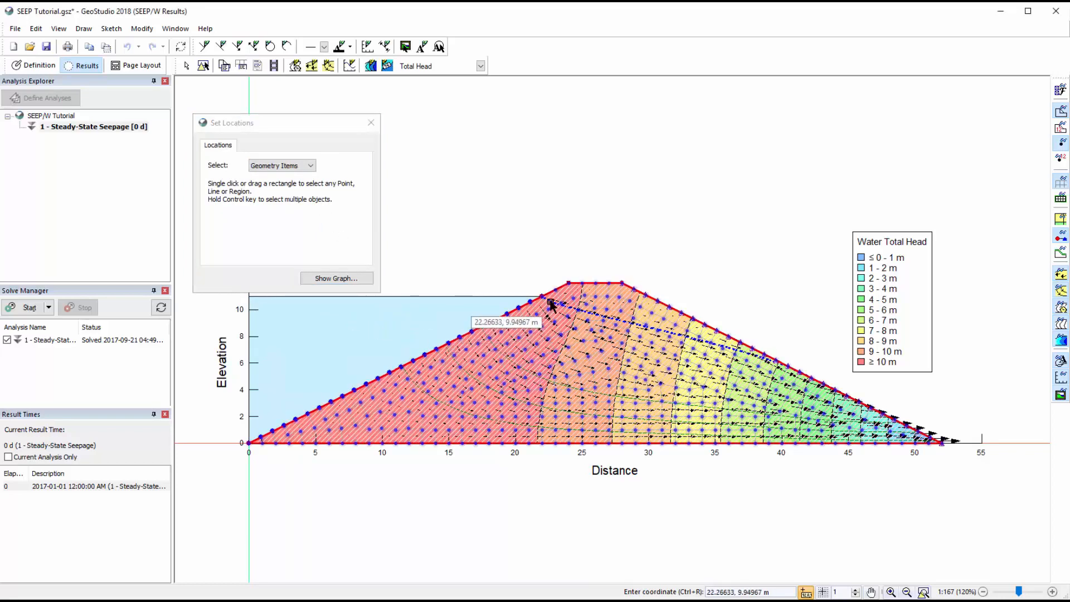
pyautogui.click(569, 283)
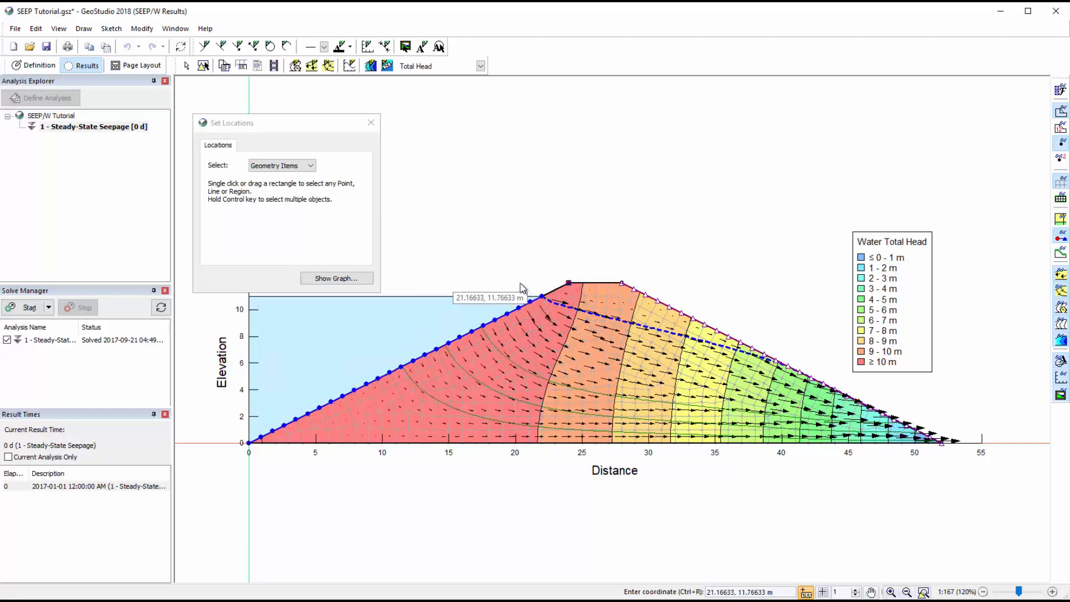
# Step: Switch to Custom Locations and select the nodes within a narrow vertical rectangle through the crest
pyautogui.click(281, 166)
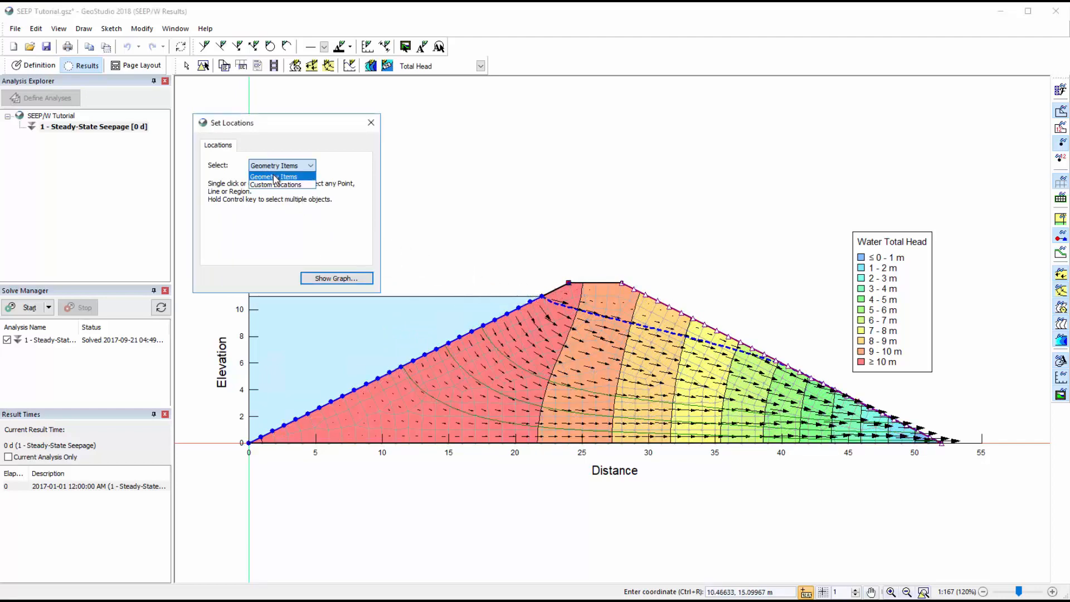
pyautogui.click(274, 185)
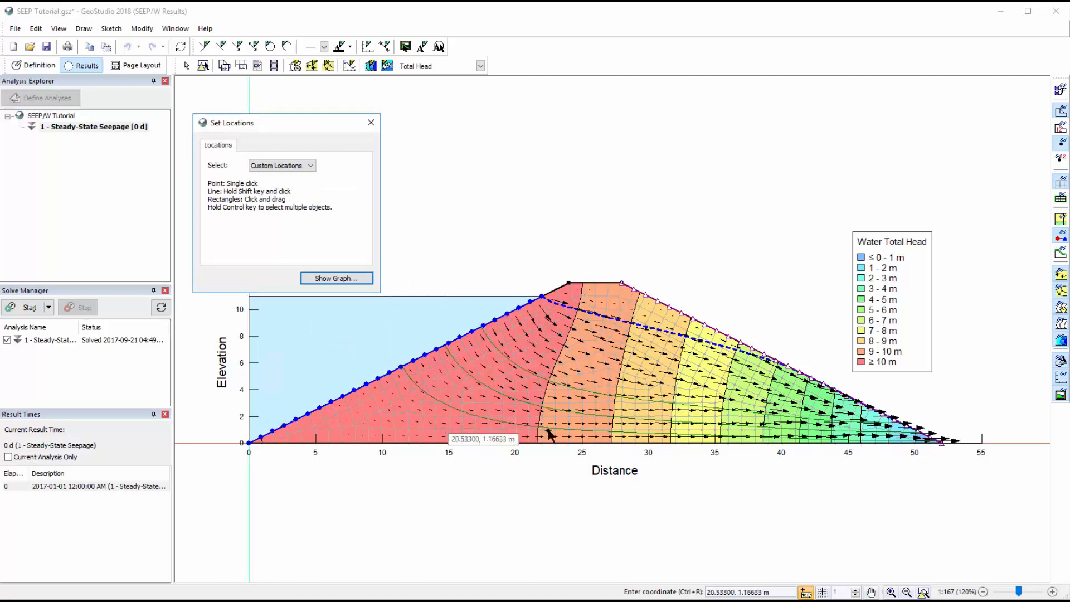
pyautogui.click(610, 450)
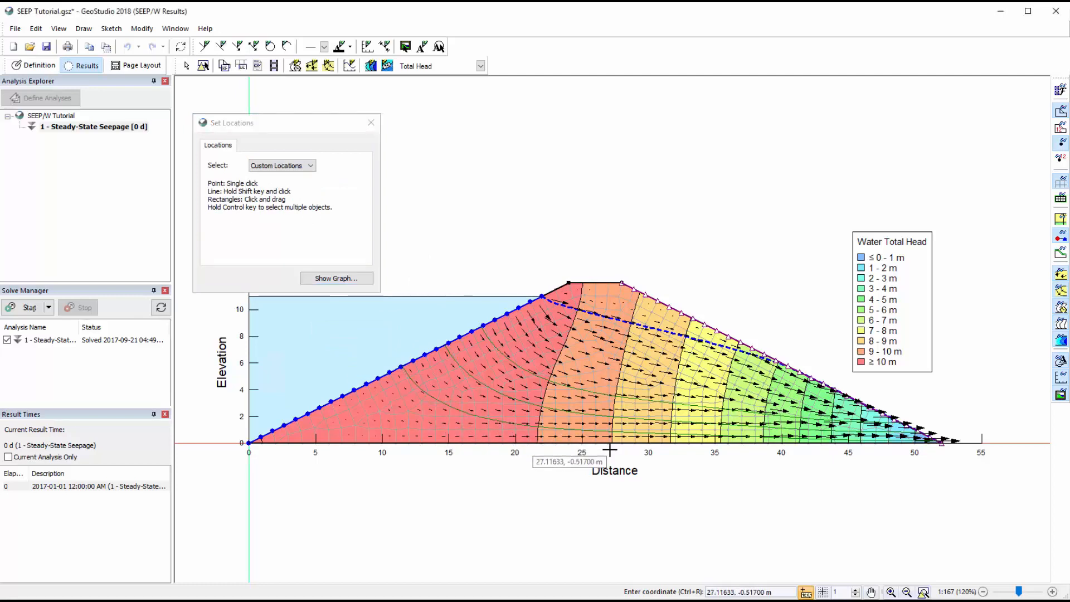
pyautogui.moveTo(609, 450); pyautogui.dragTo(600, 263)
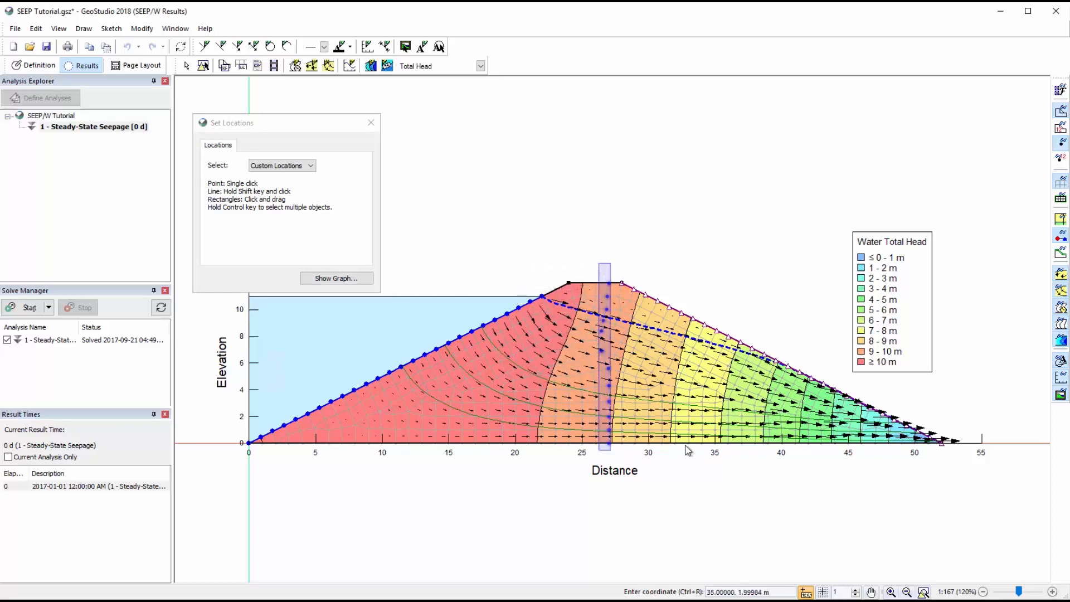
# Step: Set the graph's location to a vertical line at x = 28 m from the base up through the crest, and show the graph
pyautogui.keyDown('shift'); pyautogui.click(623, 448); pyautogui.keyUp('shift')
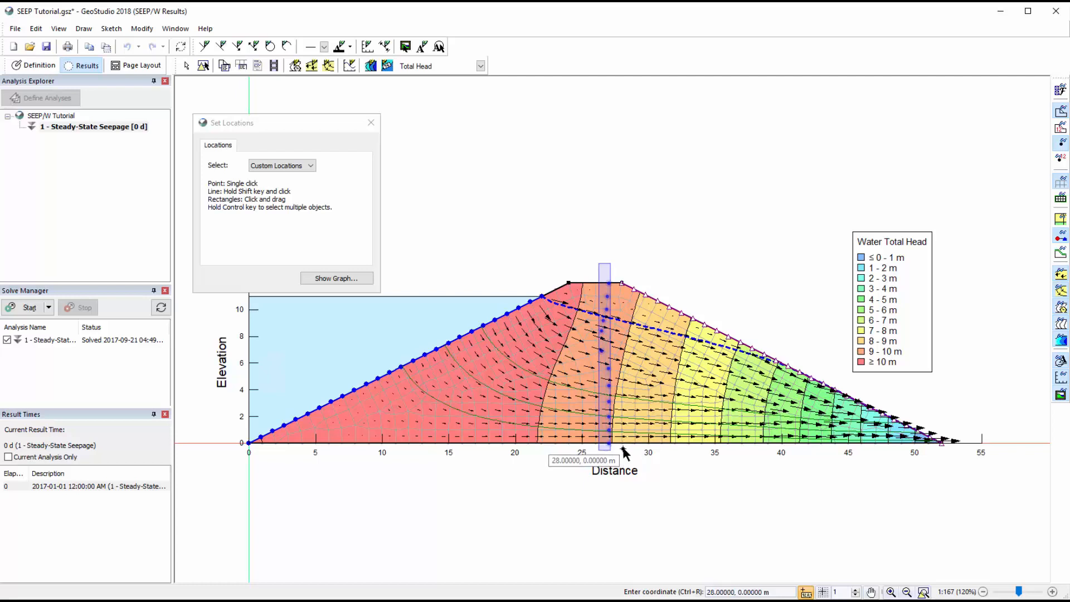
pyautogui.keyDown('shift'); pyautogui.click(620, 260); pyautogui.keyUp('shift')
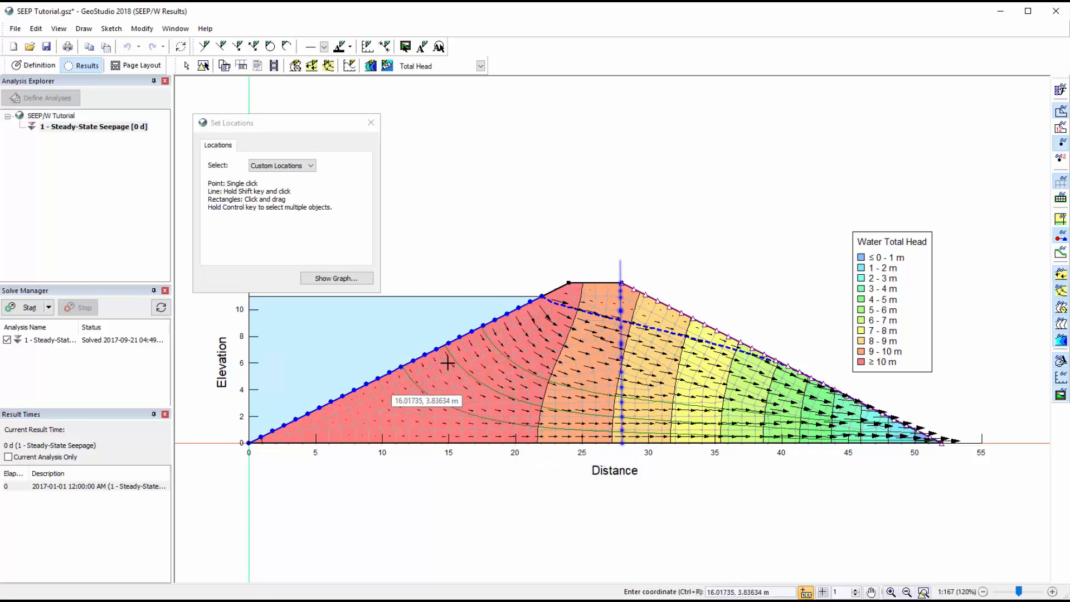
pyautogui.click(362, 282)
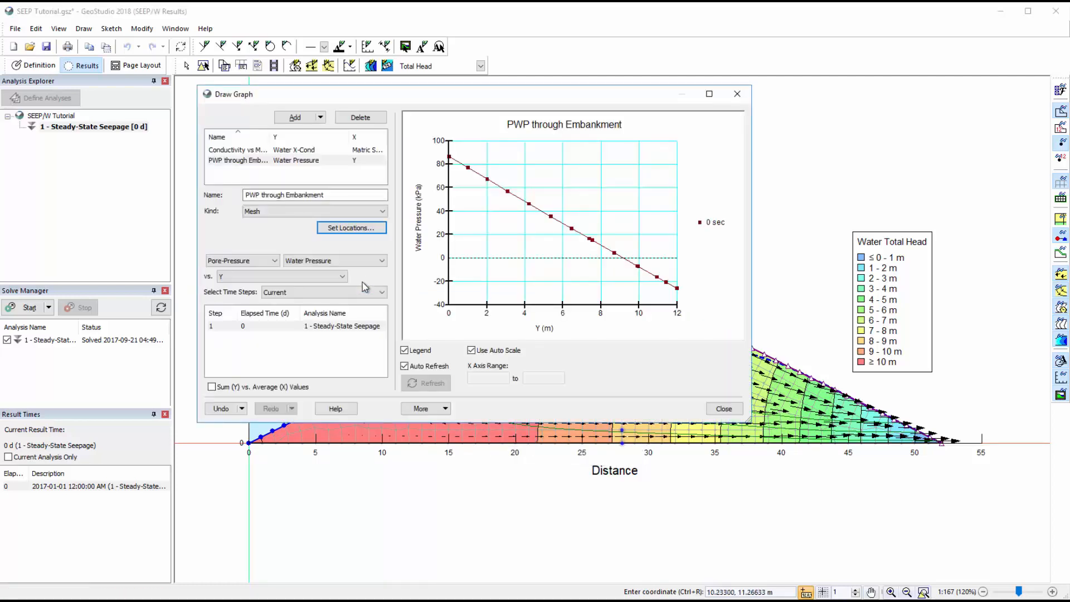
# Step: Review the display options of the PWP through Embankment graph, and return to the model definition
pyautogui.click(421, 409)
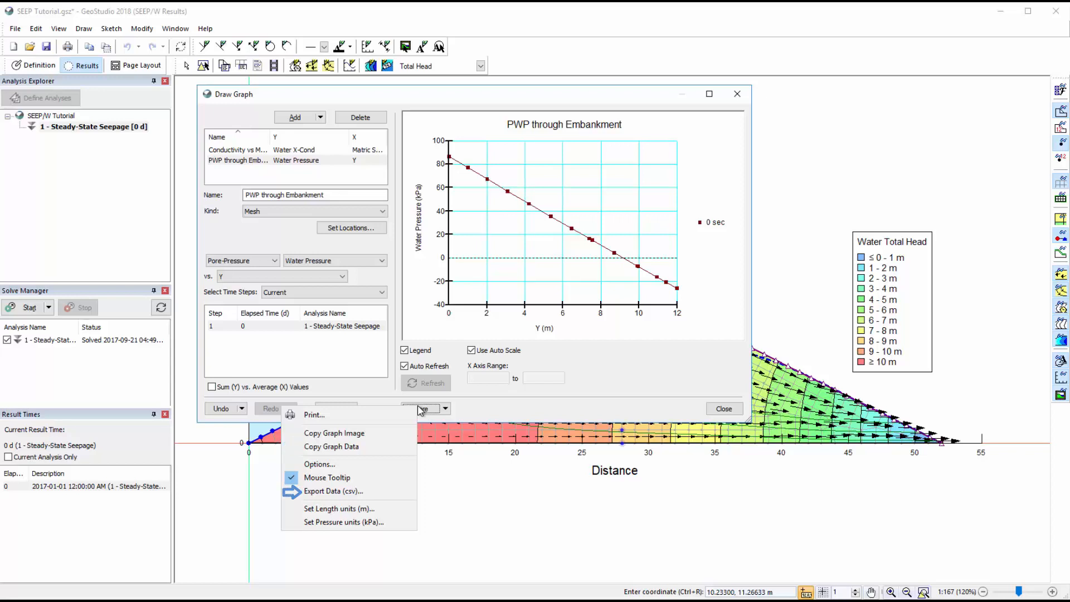
pyautogui.click(367, 469)
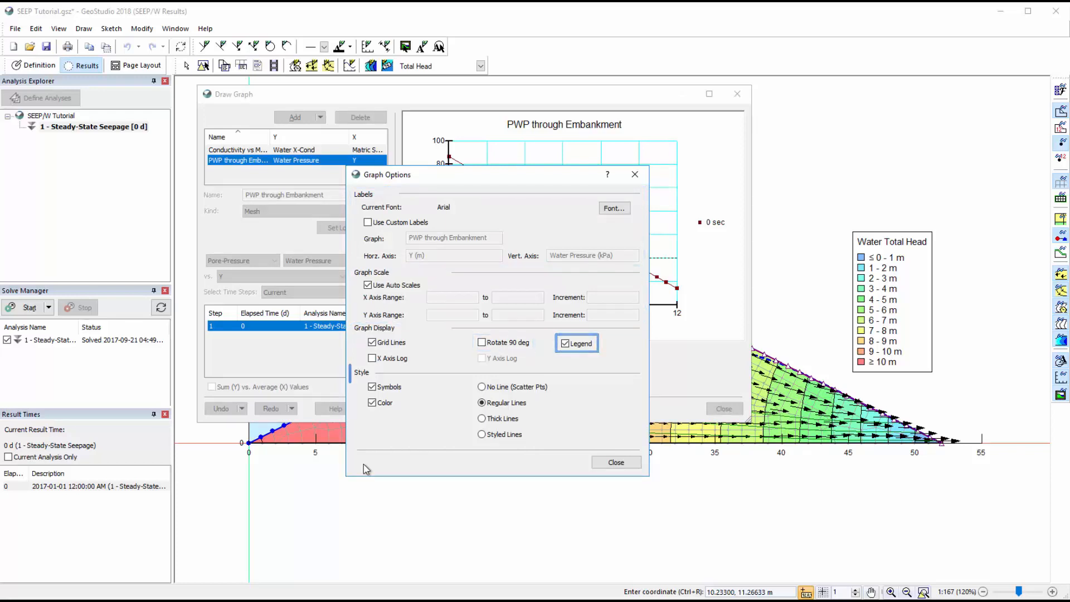
pyautogui.click(616, 463)
pyautogui.click(723, 408)
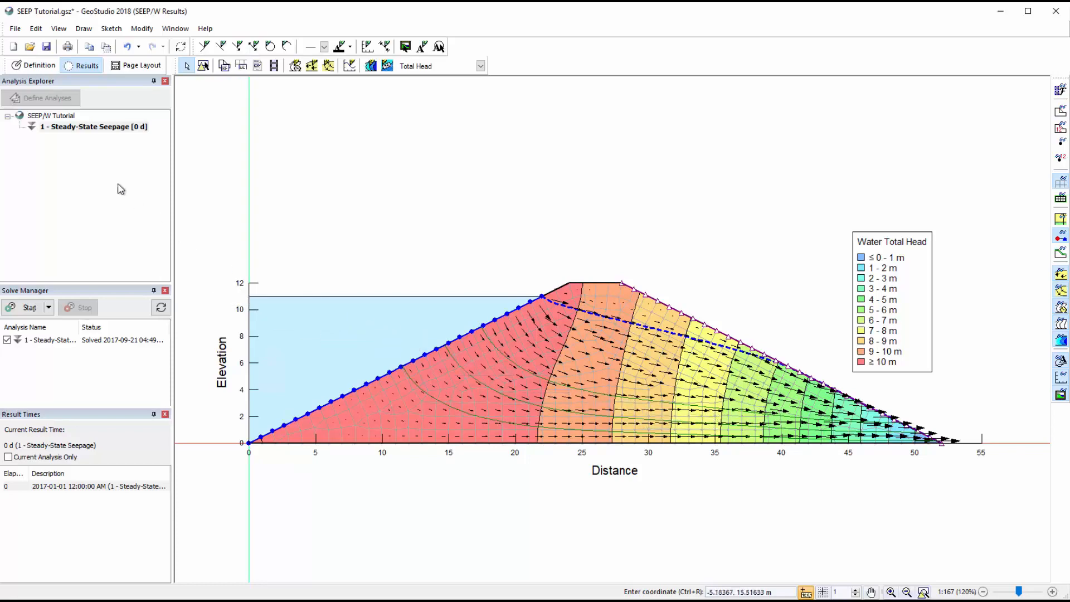
pyautogui.click(42, 67)
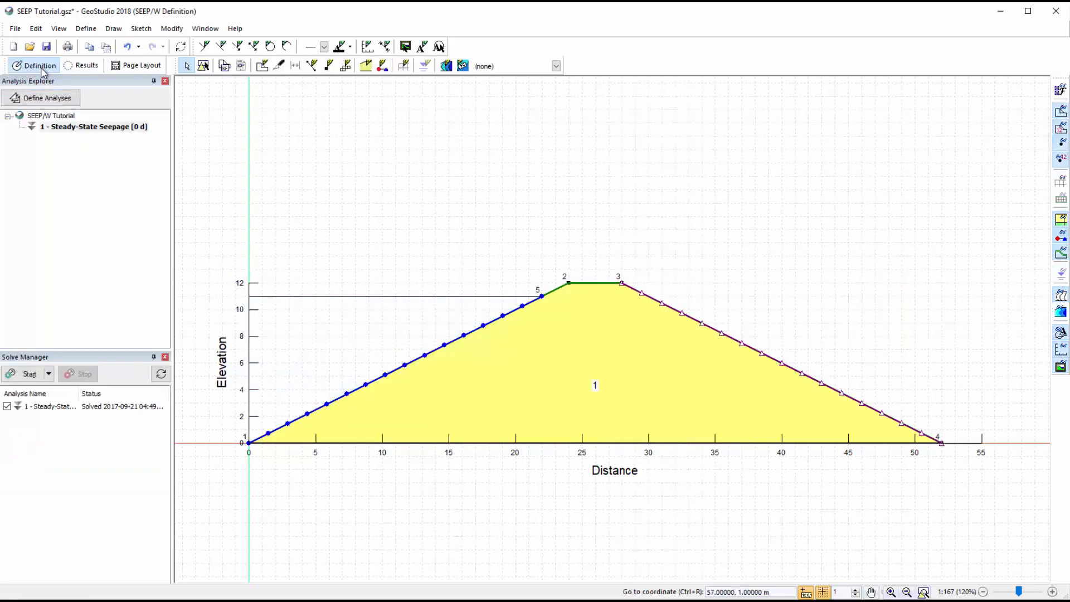
# Step: Clone the steady-state seepage analysis and name the copy 2 - Steady-State Seepage with Drain
pyautogui.click(48, 97)
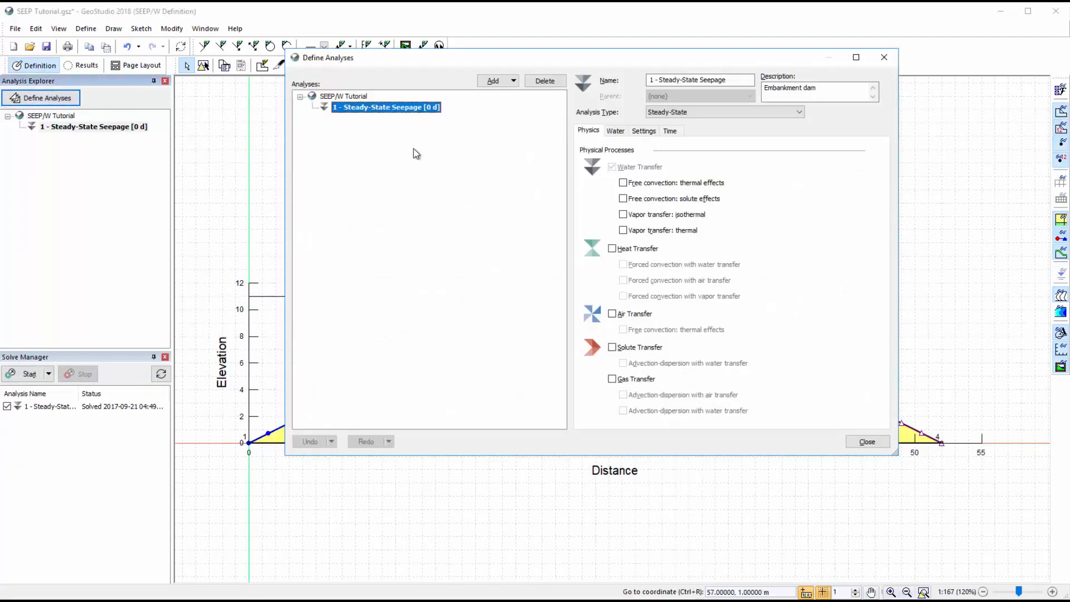
pyautogui.click(512, 84)
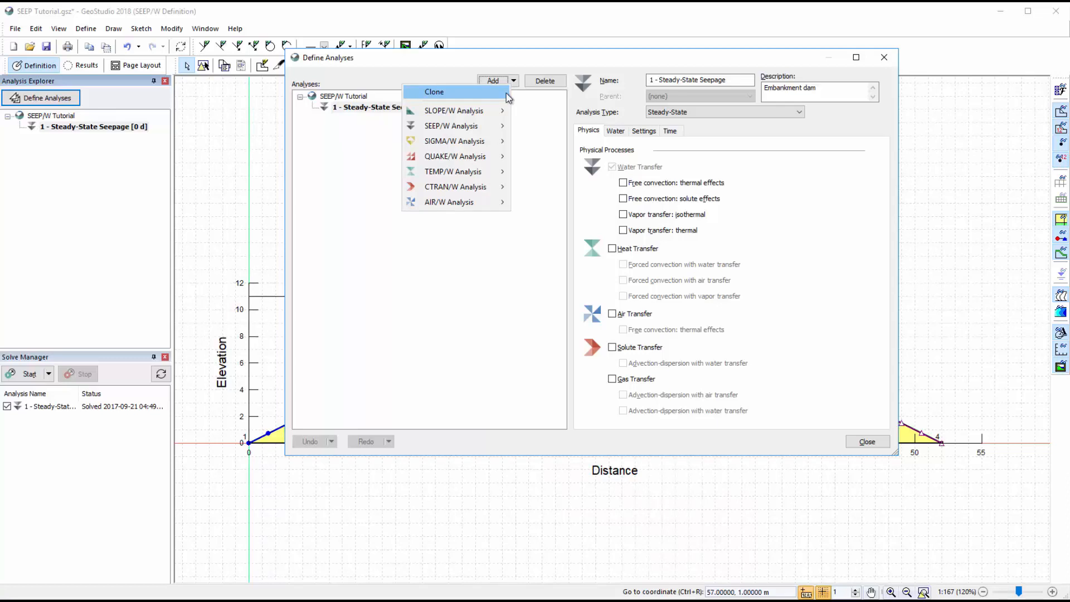
pyautogui.click(506, 93)
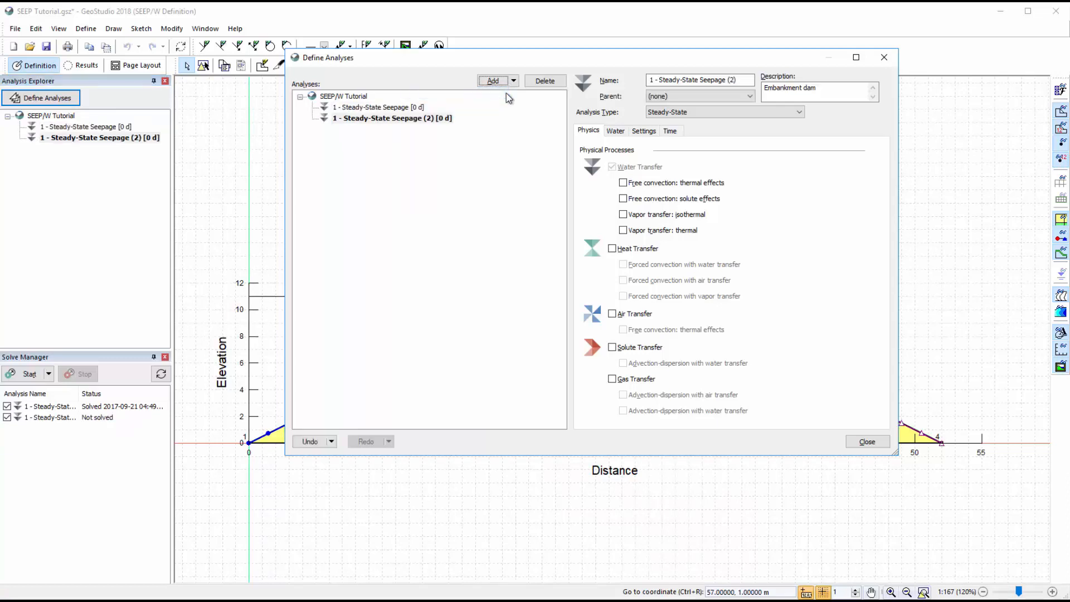
pyautogui.click(653, 81)
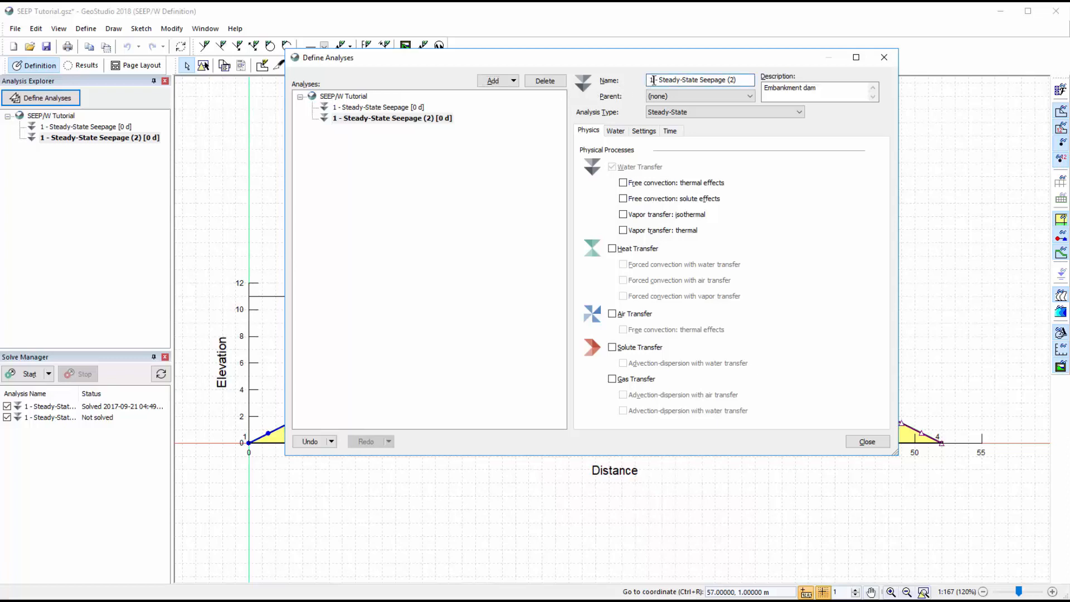
pyautogui.moveTo(654, 80); pyautogui.dragTo(648, 81)
pyautogui.write('2')
pyautogui.moveTo(727, 78); pyautogui.dragTo(747, 78)
pyautogui.write('with Drain')
pyautogui.press('Return')
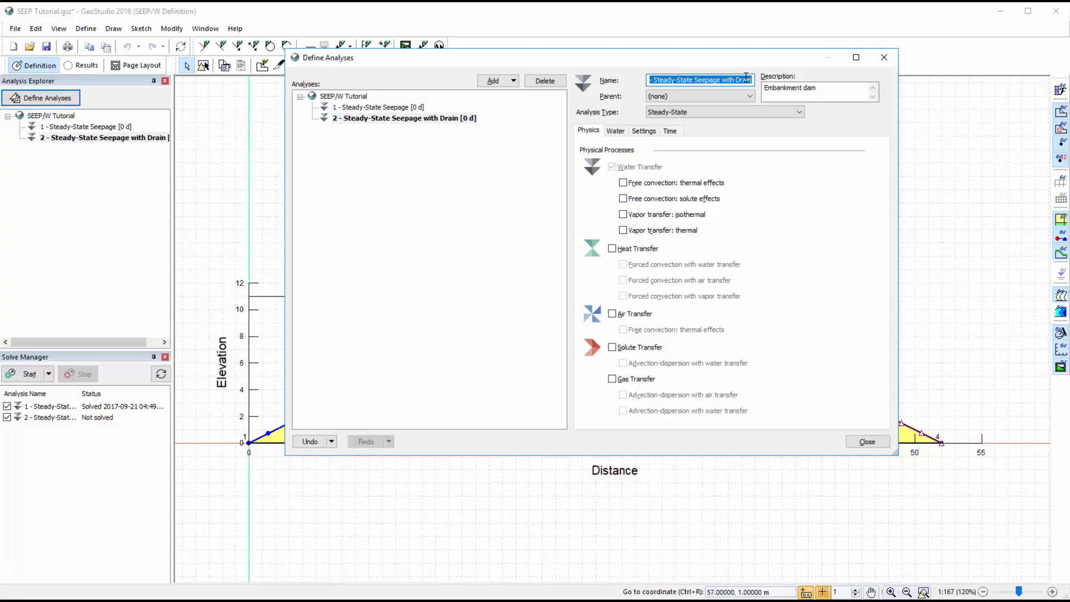
pyautogui.click(864, 446)
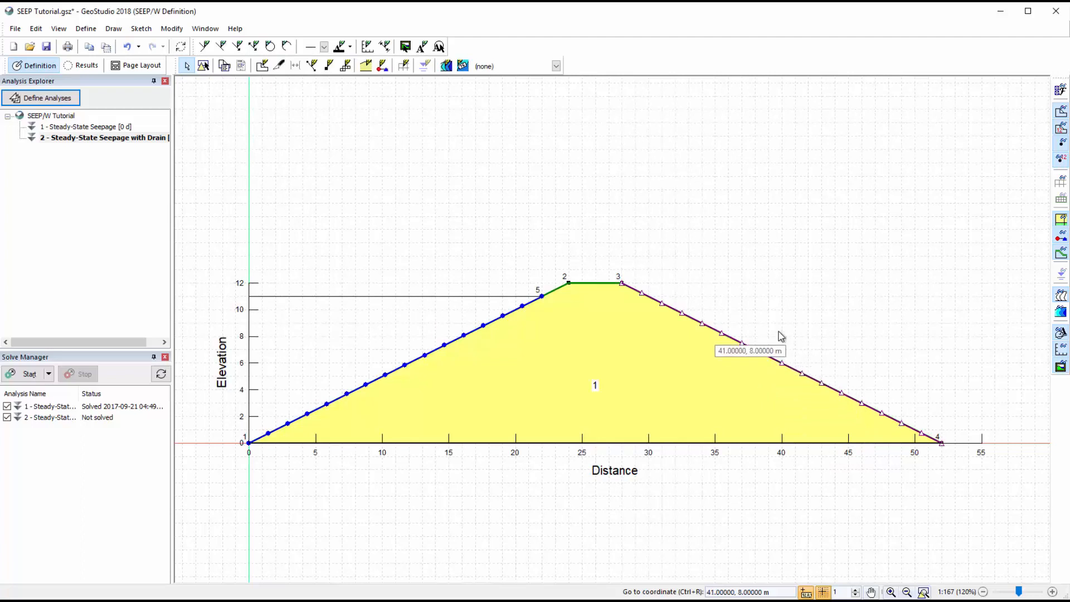
# Step: Add a geometry point on the dam's base at x = 45 m, y = 0 m
pyautogui.click(113, 29)
pyautogui.click(122, 104)
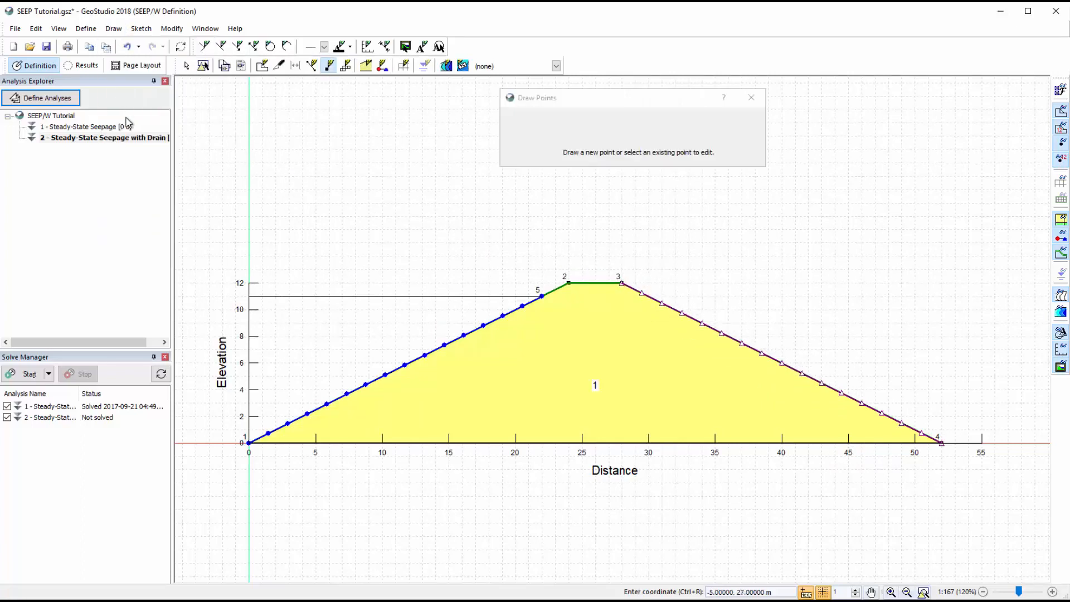
pyautogui.click(849, 445)
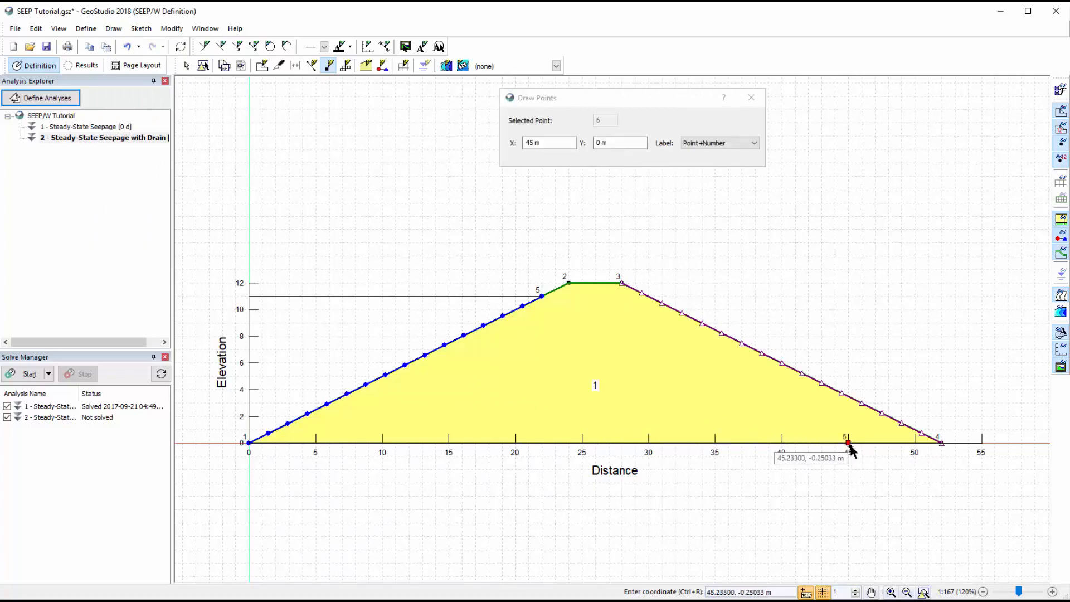
pyautogui.click(752, 98)
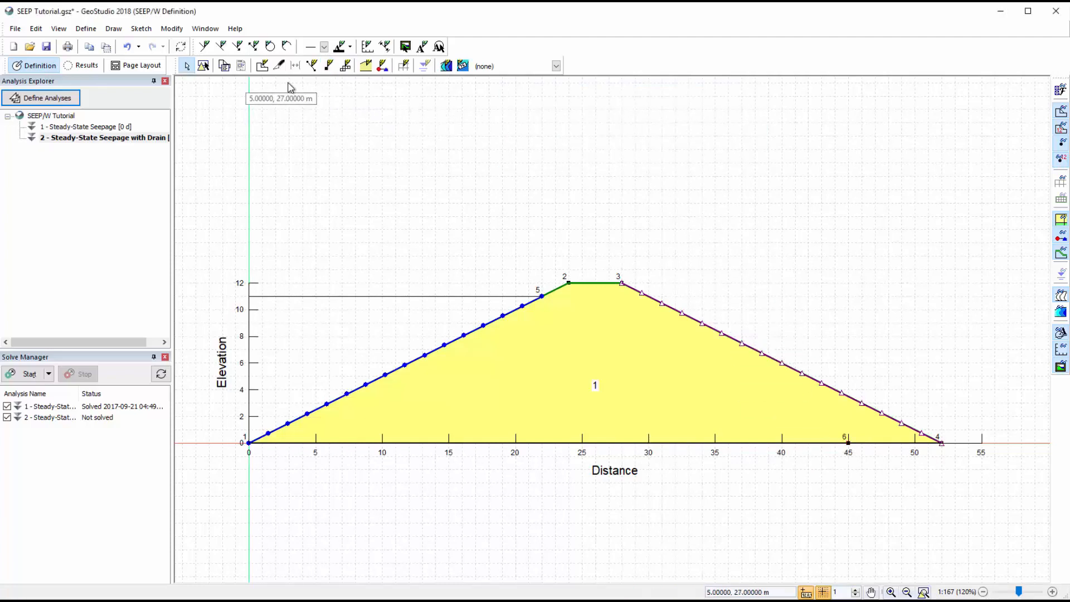
# Step: Assign the Zero Pressure hydraulic boundary condition to the base line between the 45 m point and the downstream toe
pyautogui.click(114, 29)
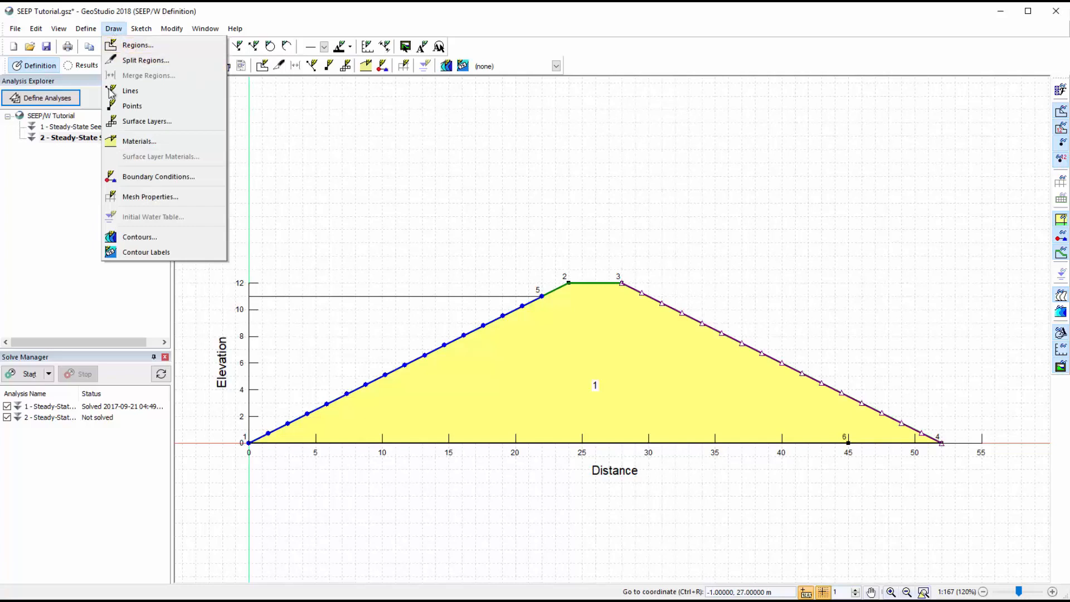
pyautogui.click(125, 176)
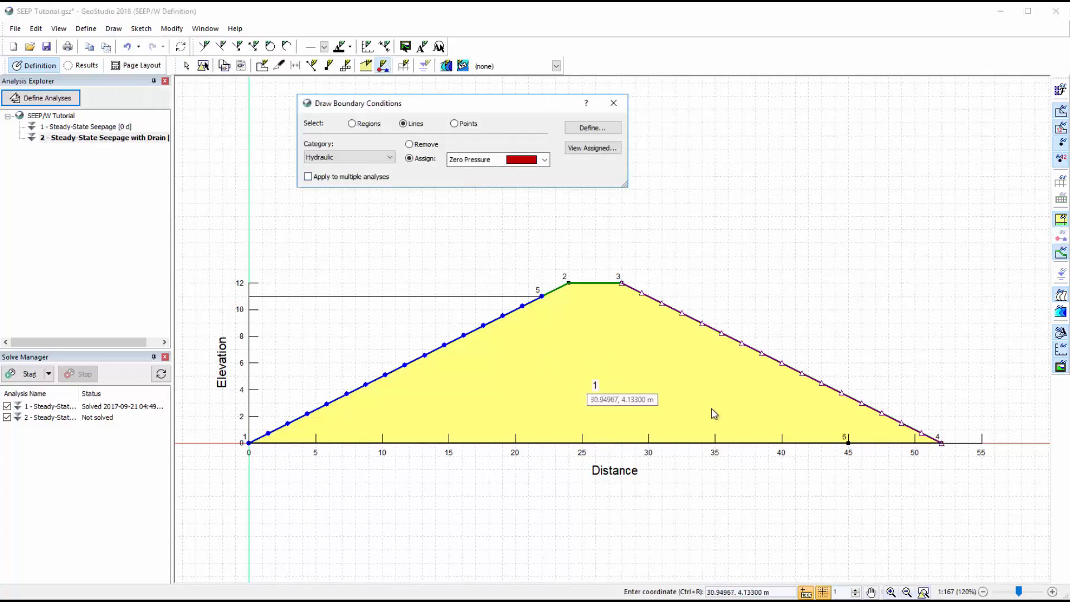
pyautogui.click(868, 443)
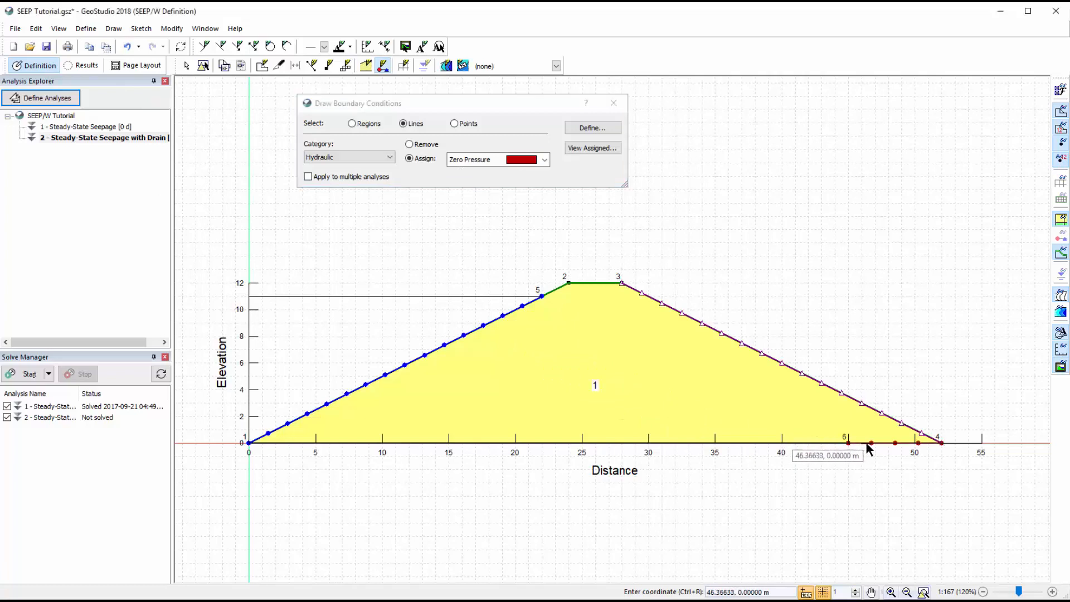
pyautogui.click(612, 105)
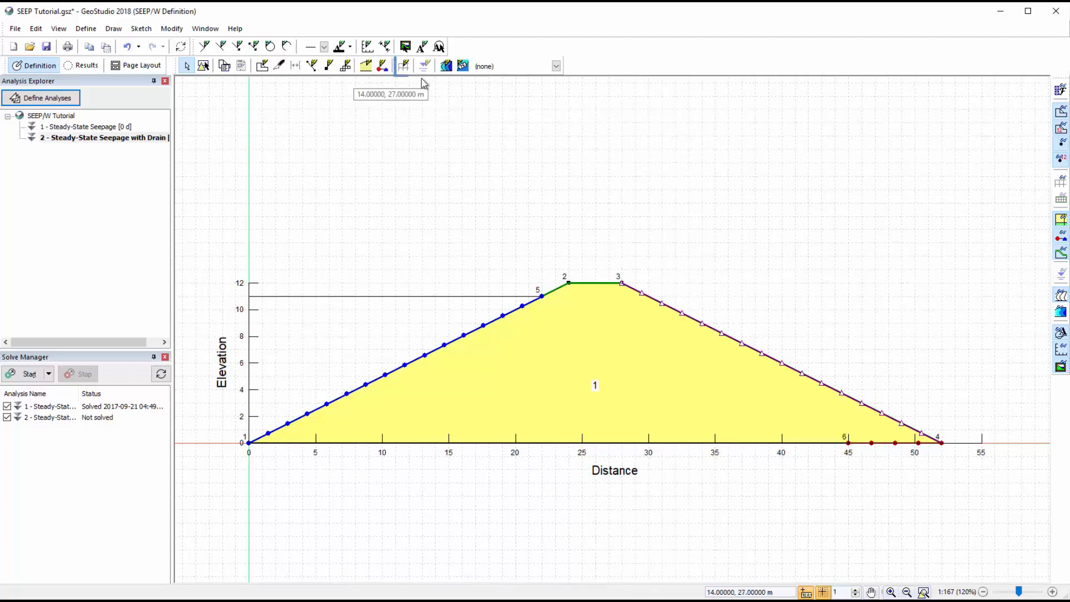
# Step: Refine the mesh along the drain line on the dam's base by giving it an edge length of 0.5 m
pyautogui.click(404, 68)
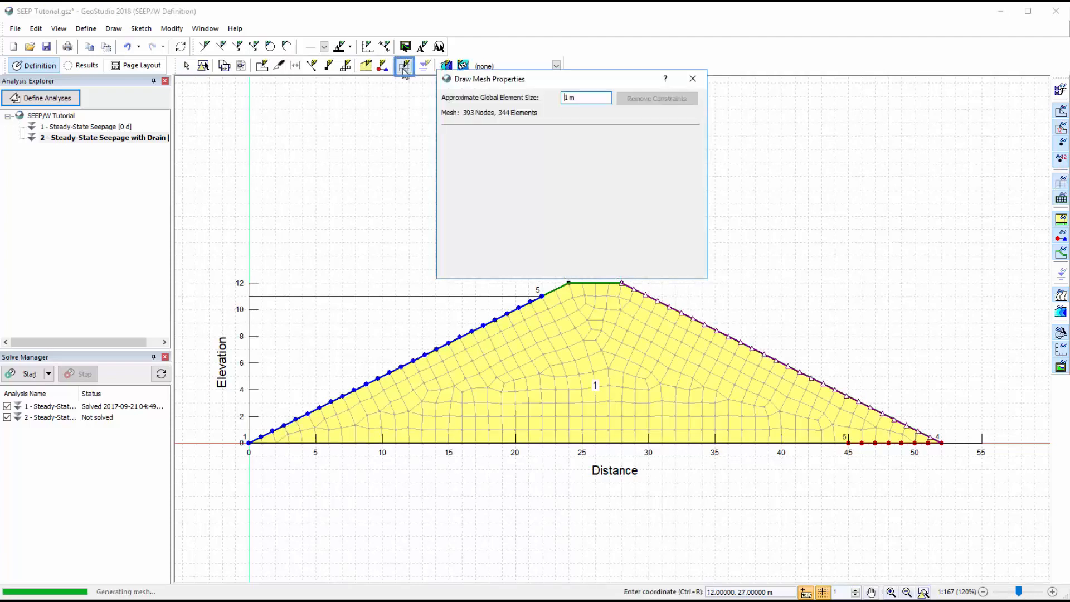
pyautogui.click(873, 443)
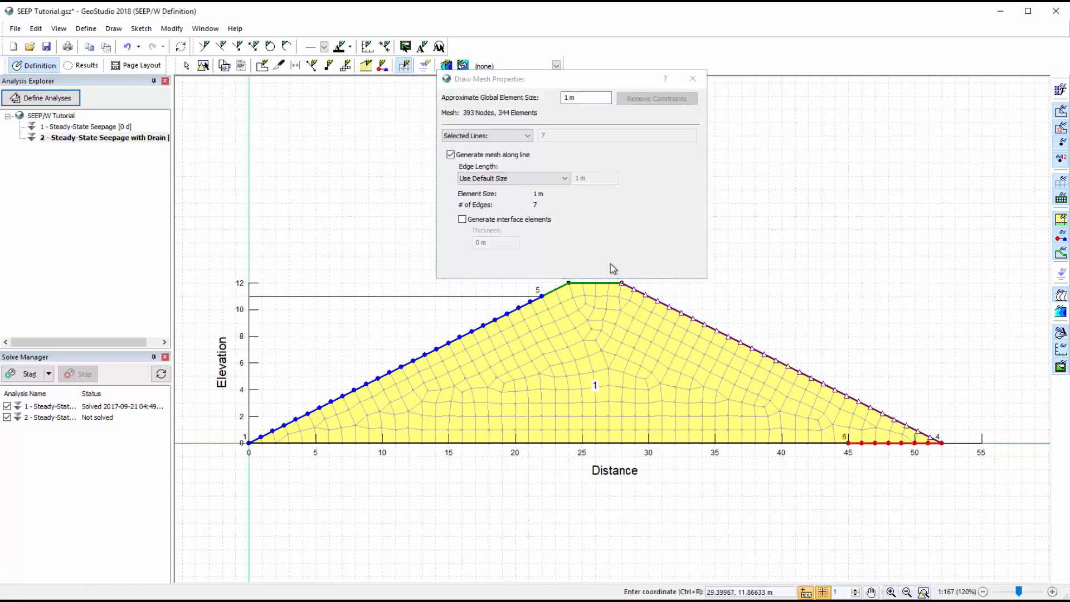
pyautogui.click(546, 184)
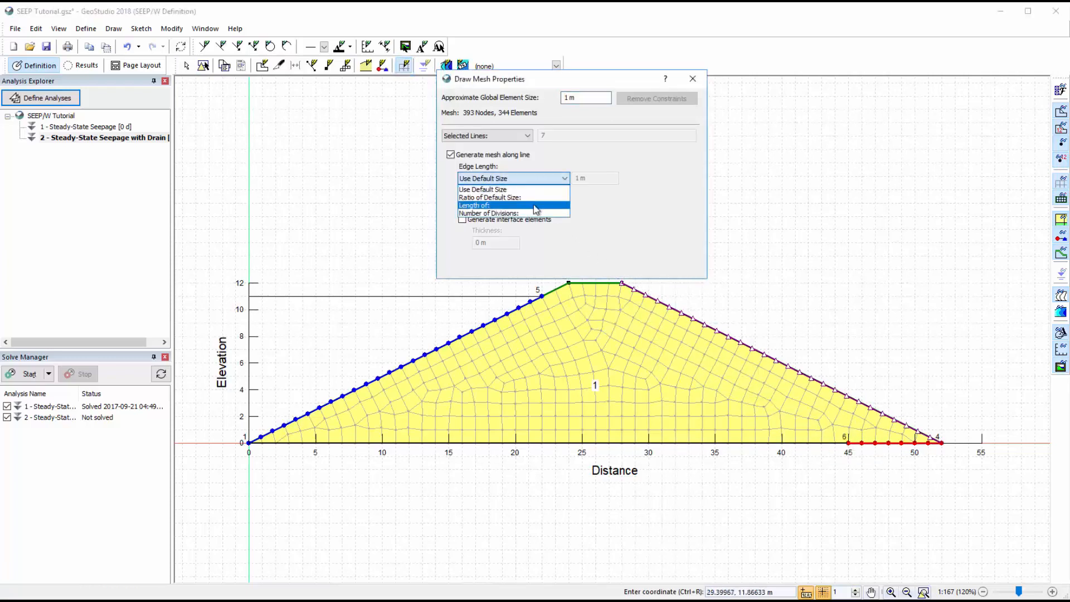
pyautogui.click(537, 206)
pyautogui.click(585, 178)
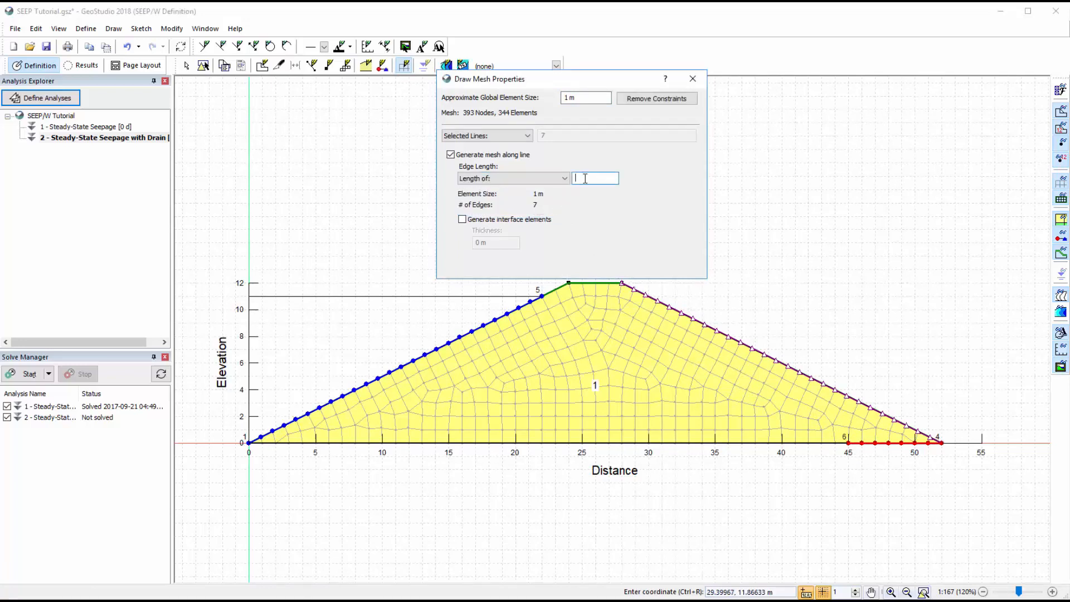
pyautogui.write('0.5')
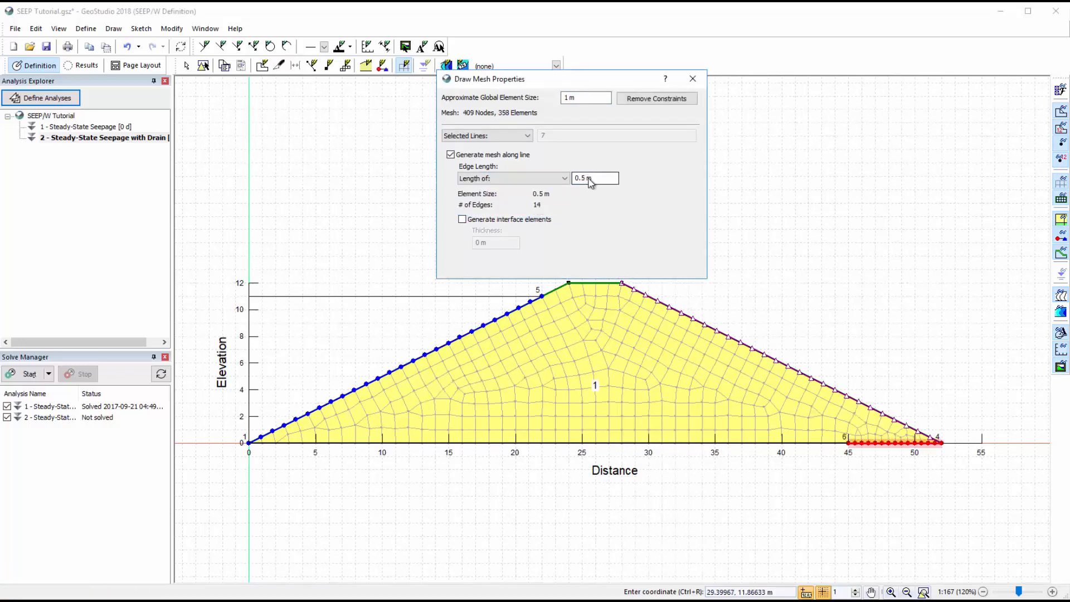
pyautogui.click(692, 79)
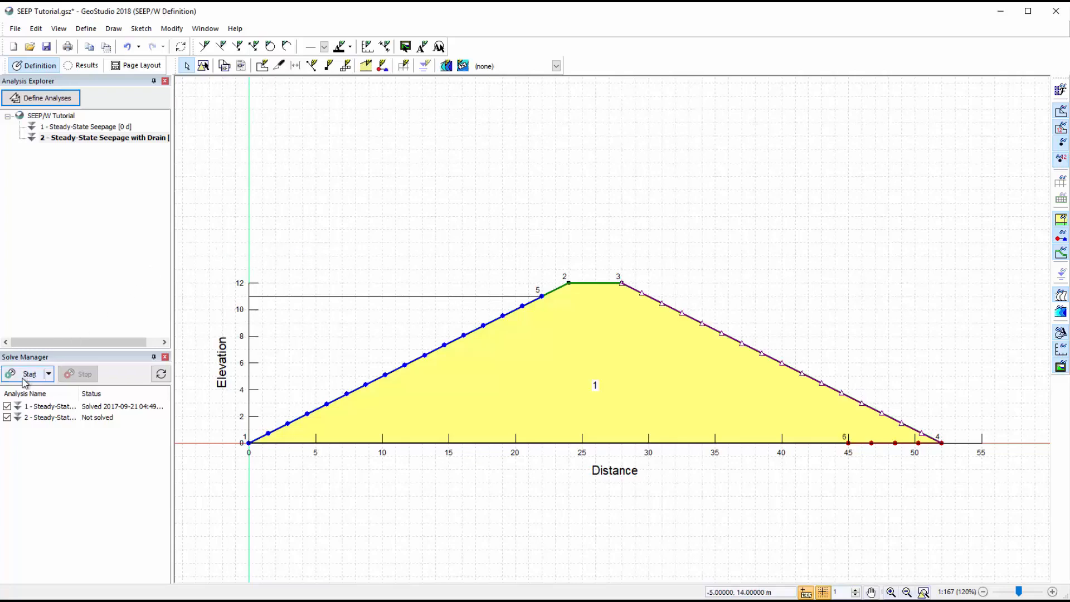
# Step: Exclude the first analysis from solving and solve only the Steady-State Seepage with Drain analysis
pyautogui.click(7, 407)
pyautogui.click(17, 379)
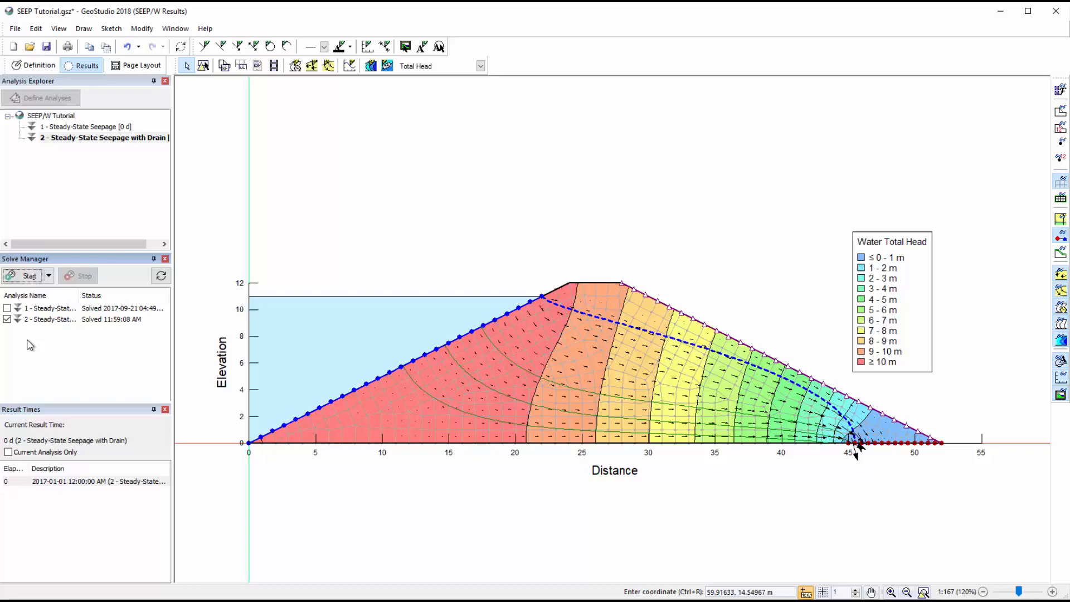
# Step: Read the help topic on the Solve Manager window and the help home page, and close the help
pyautogui.press('F1')
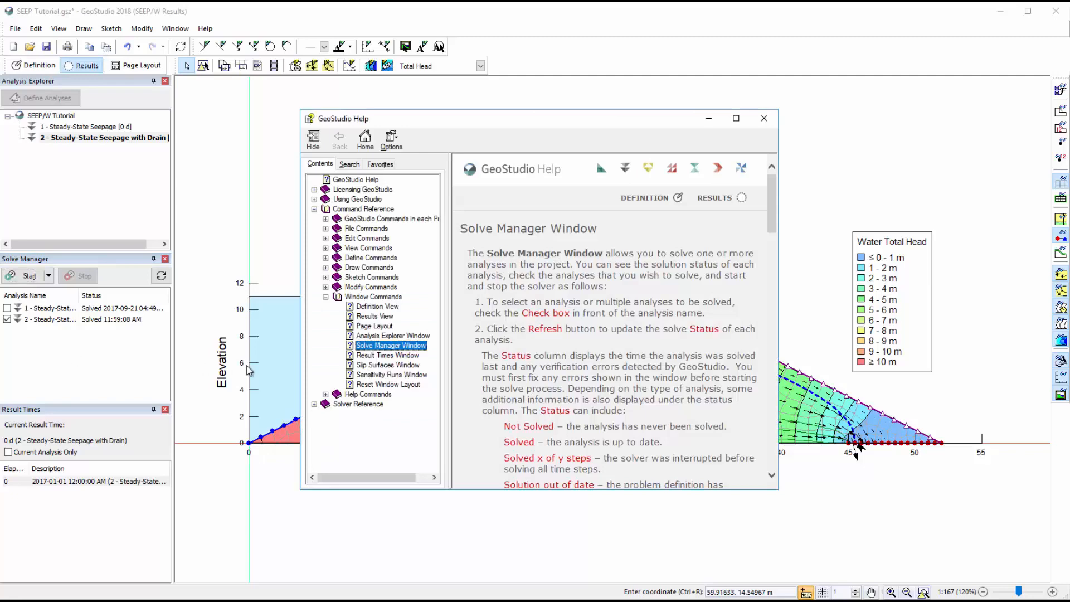
pyautogui.moveTo(772, 225); pyautogui.dragTo(783, 327)
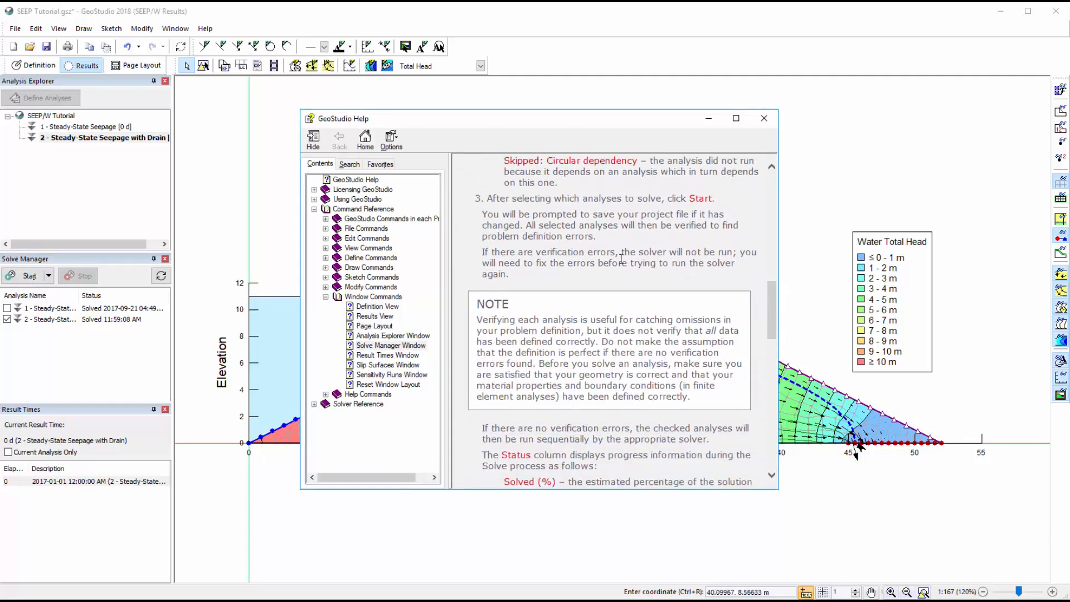
pyautogui.click(360, 148)
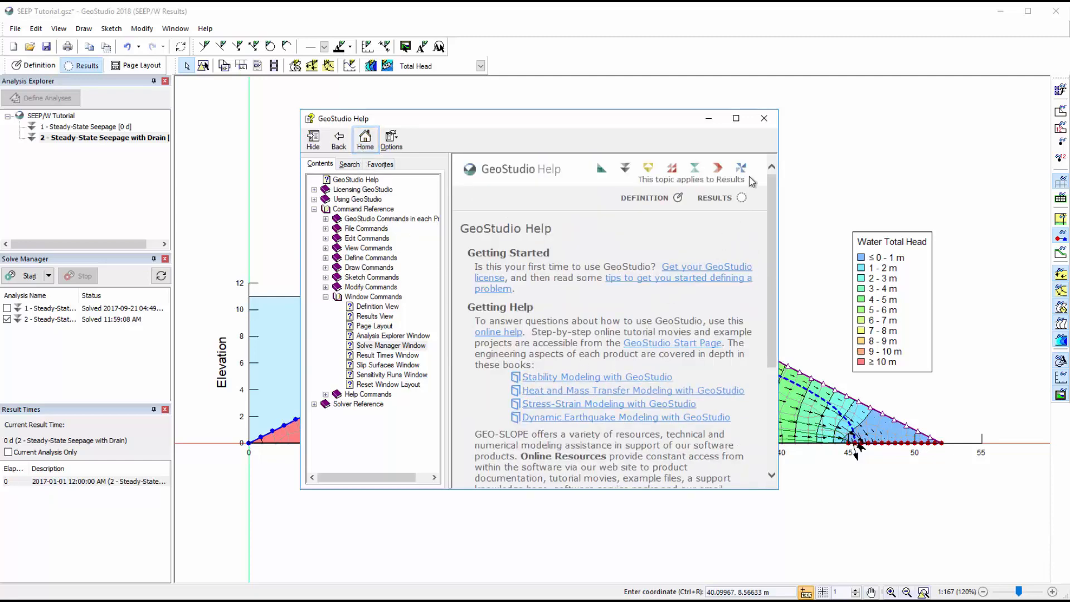
pyautogui.click(764, 119)
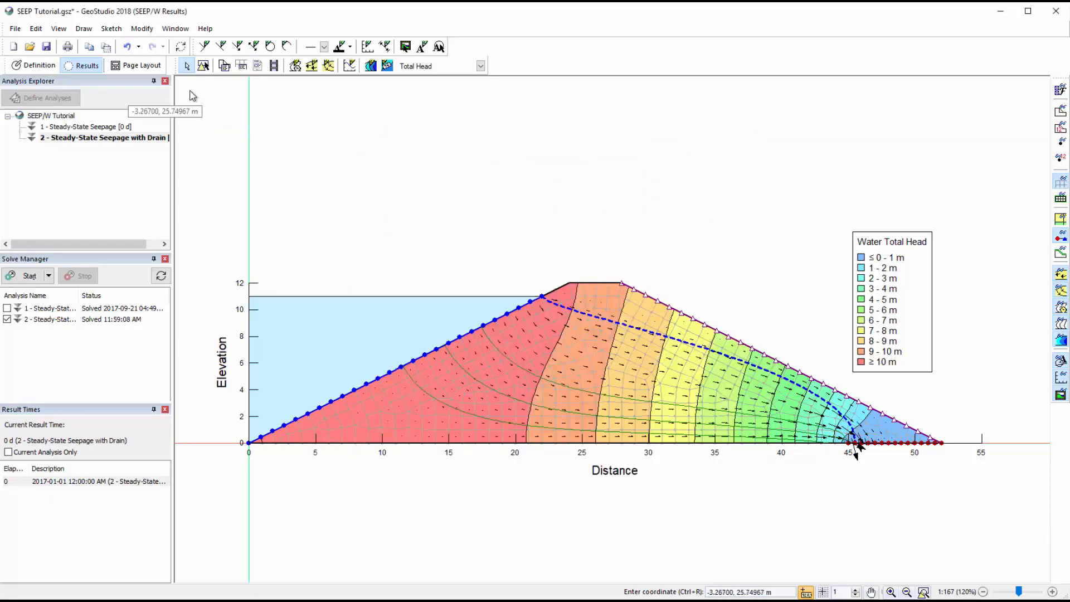
# Step: Show the drain analysis results in the page layout view
pyautogui.click(133, 66)
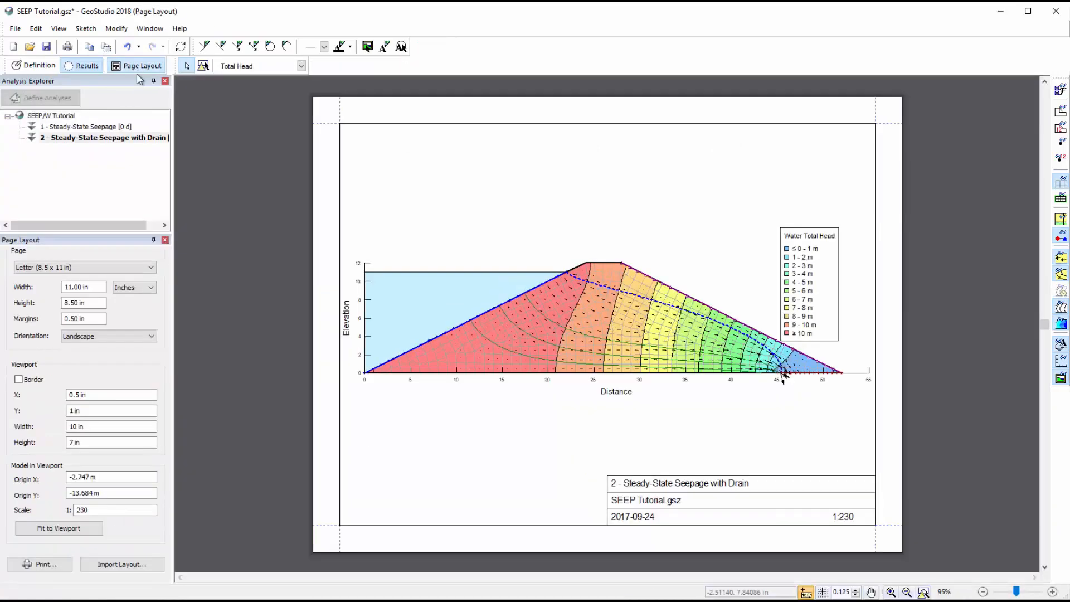